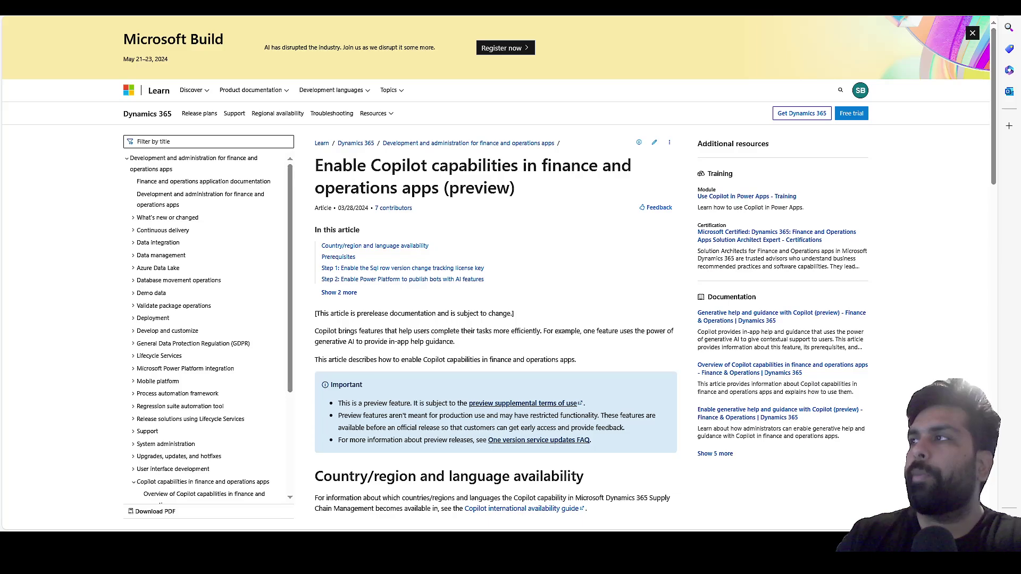
Scroll down the 'Enable Copilot capabilities in finance and operations apps (preview)' article.
scroll(495, 266, "down", 3)
Scroll through Prerequisites and Step 1, then bring up the admin center's Dynamics 365 apps list.
scroll(495, 266, "down", 3)
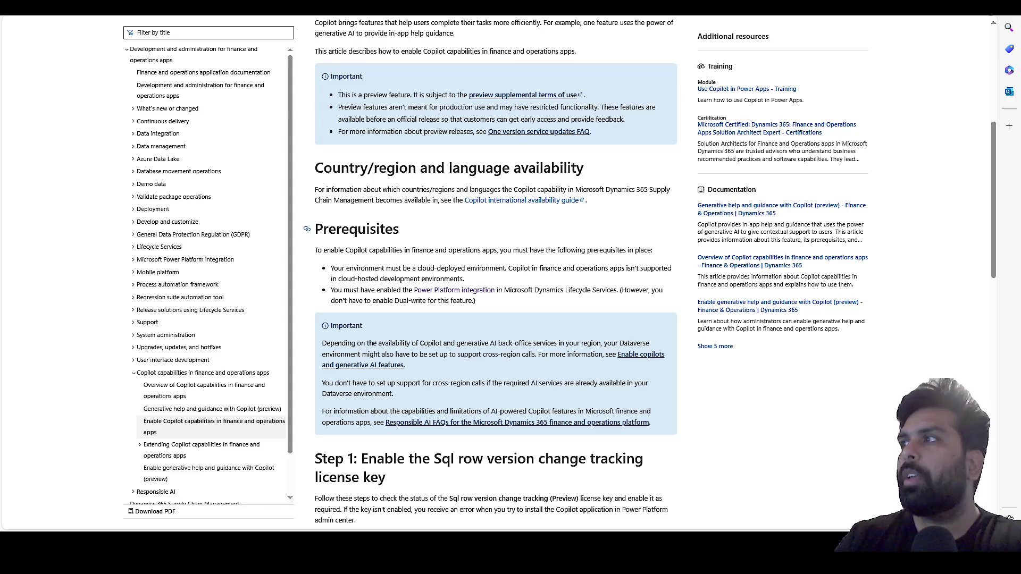
scroll(314, 228, "down", 2)
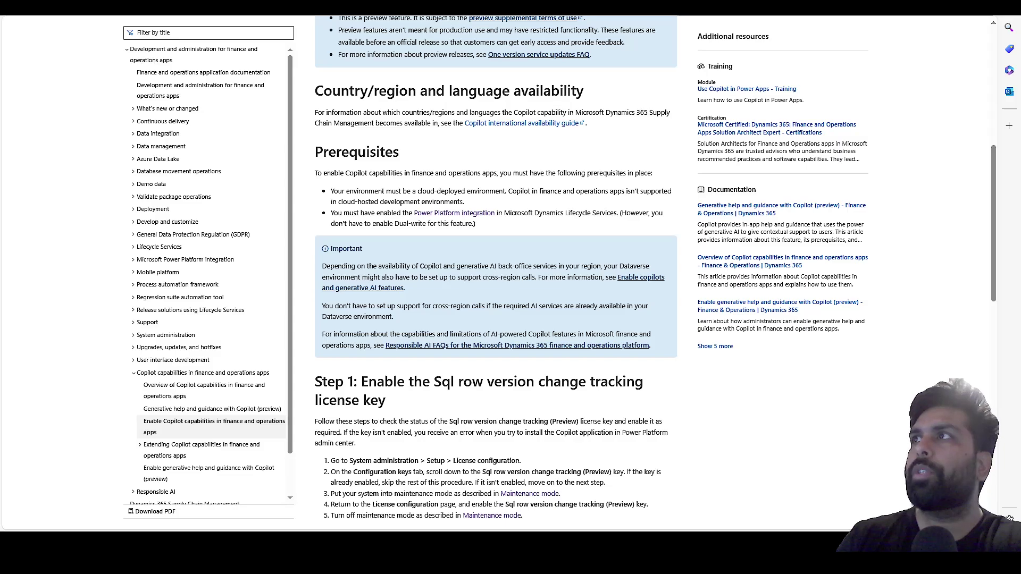
key("ctrl+Tab")
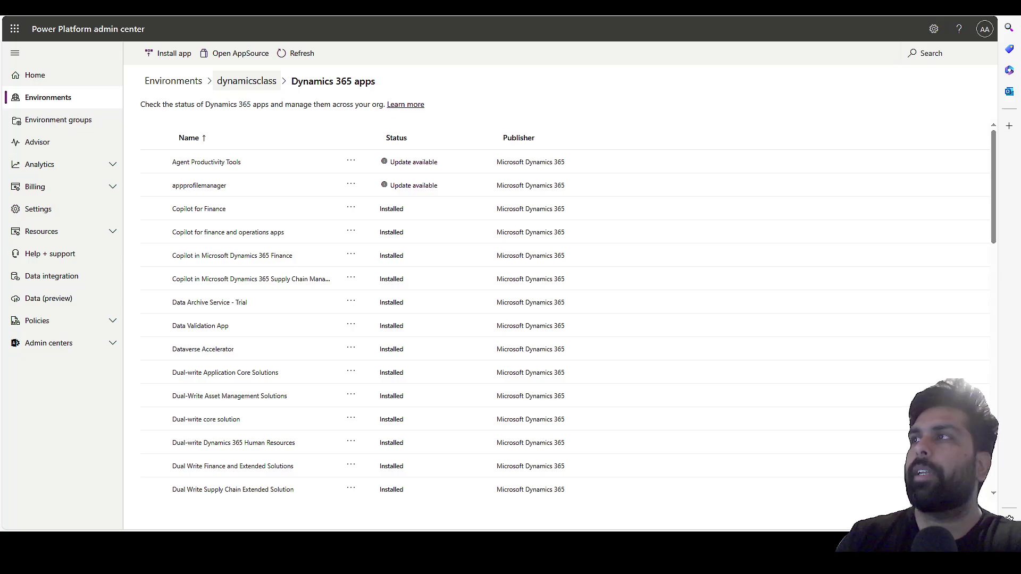
Reopen dynamicsclass from the Environments list, showing 2024 release wave 1 updates On.
left_click(221, 81)
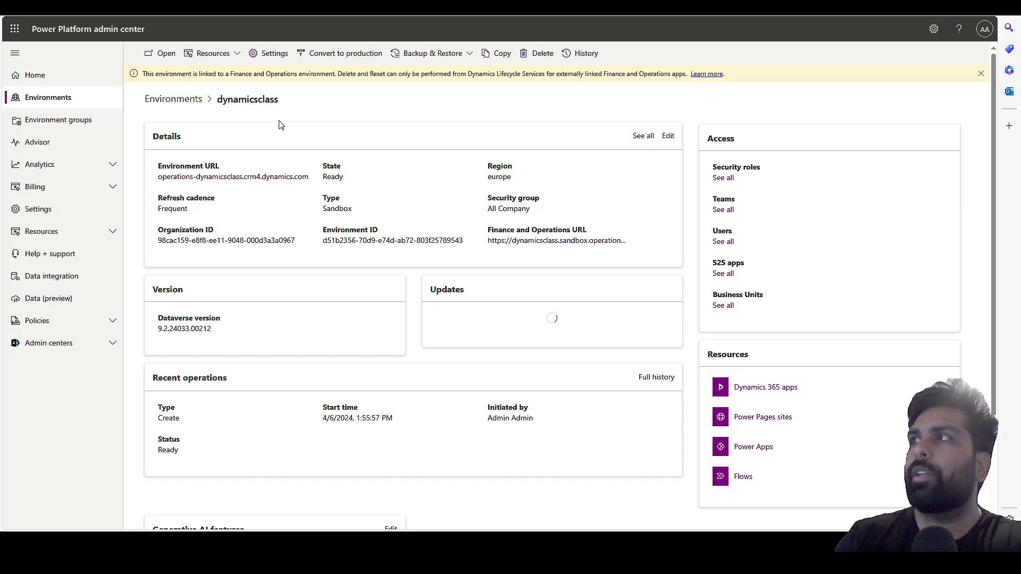
left_click(176, 101)
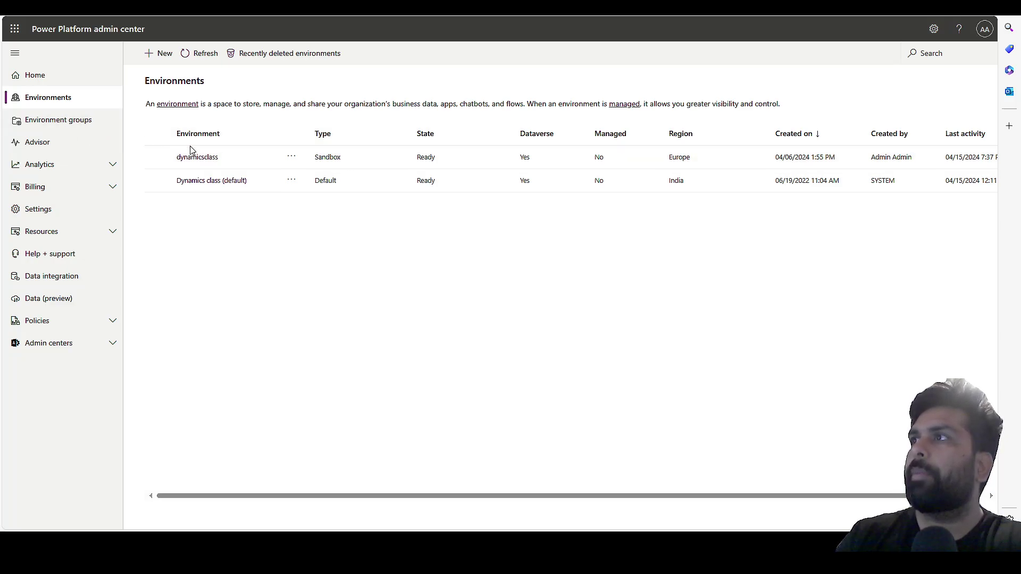
left_click(199, 160)
left_click(199, 159)
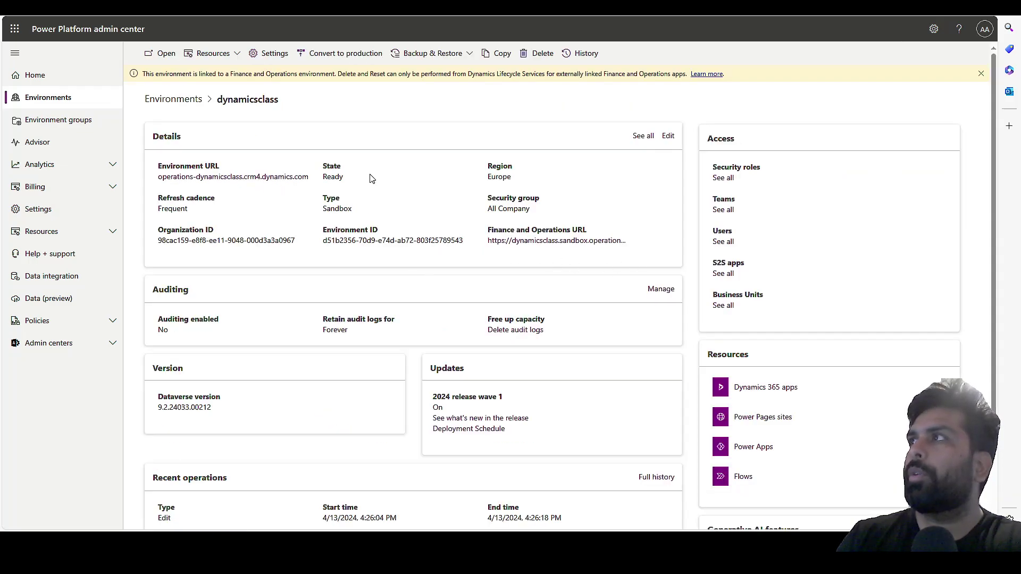
Highlight 'Sql row version change tracking' in the article's Step 1, then go to Finance and Operations.
key("ctrl+Tab")
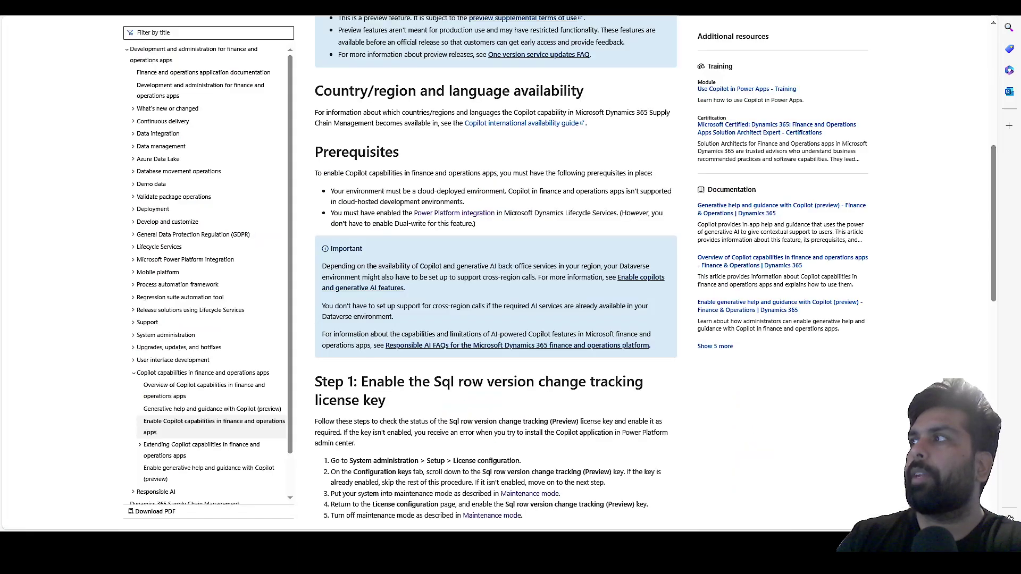
scroll(415, 243, "down", 3)
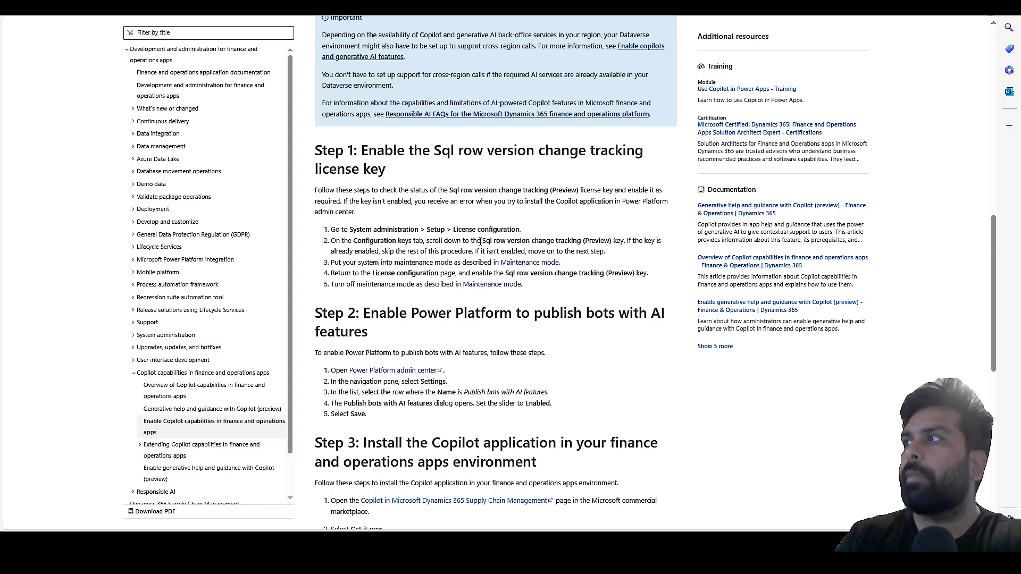
left_click_drag(480, 242, 569, 242)
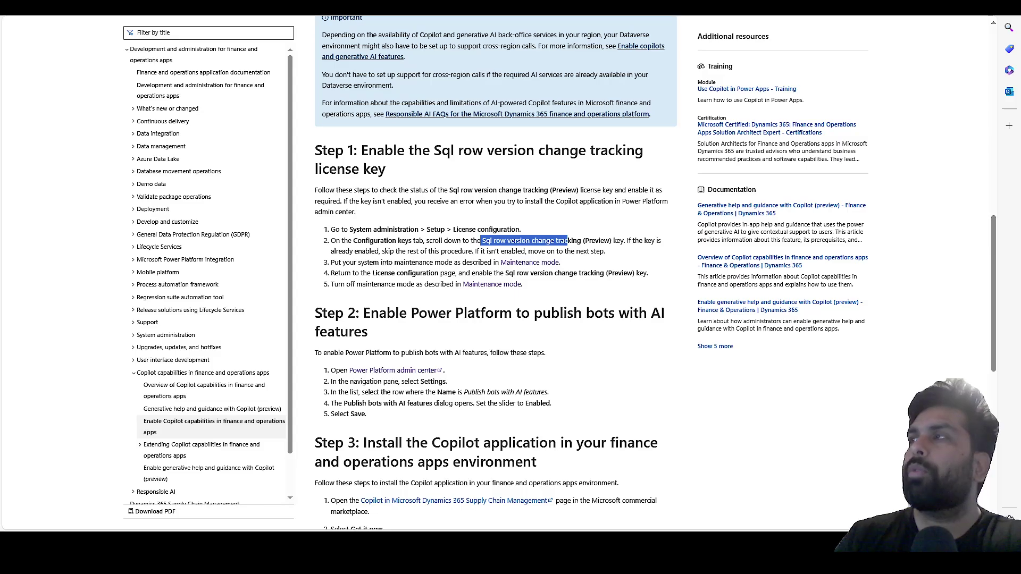
key("ctrl+Tab")
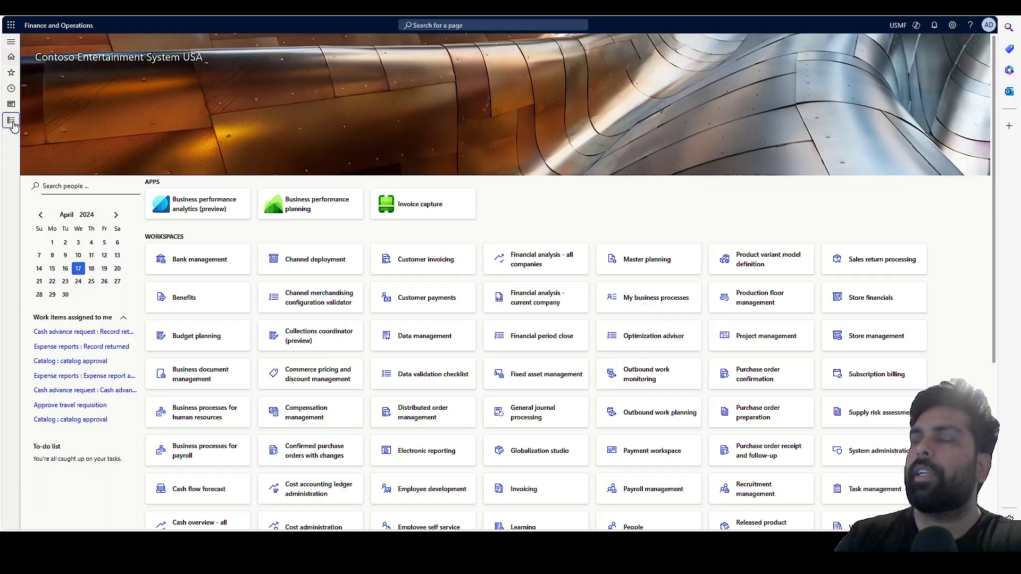
Check System administration > Setup > License configuration shows Sql row version change tracking enabled.
left_click(11, 121)
scroll(98, 276, "down", 5)
left_click(56, 438)
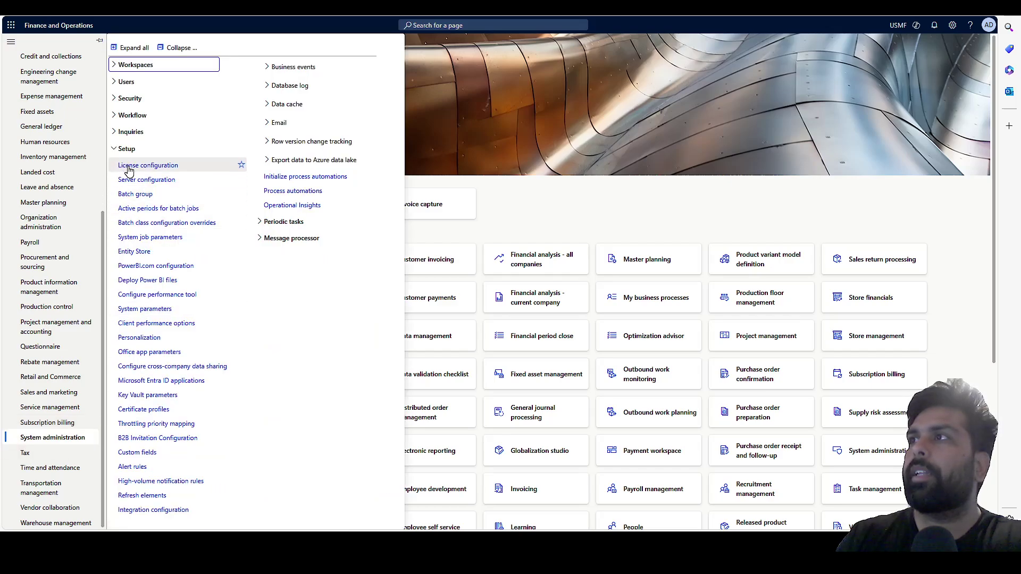
left_click(239, 166)
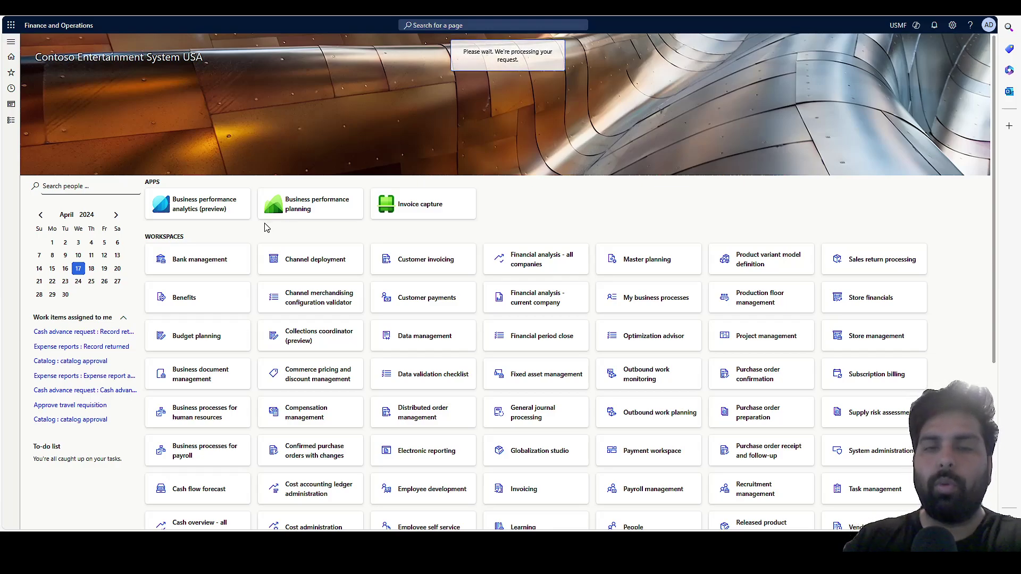
scroll(176, 373, "down", 6)
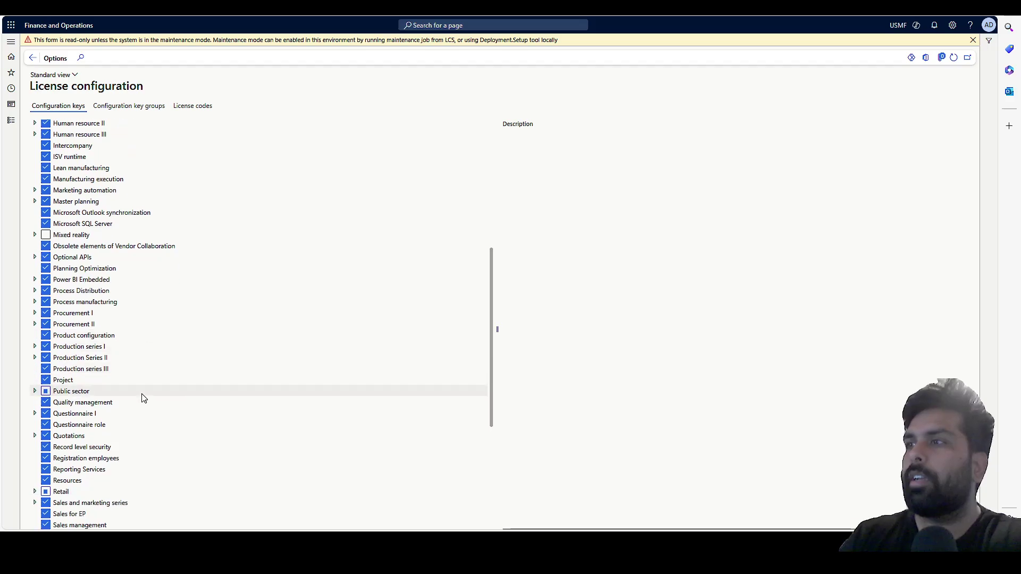
scroll(143, 398, "down", 4)
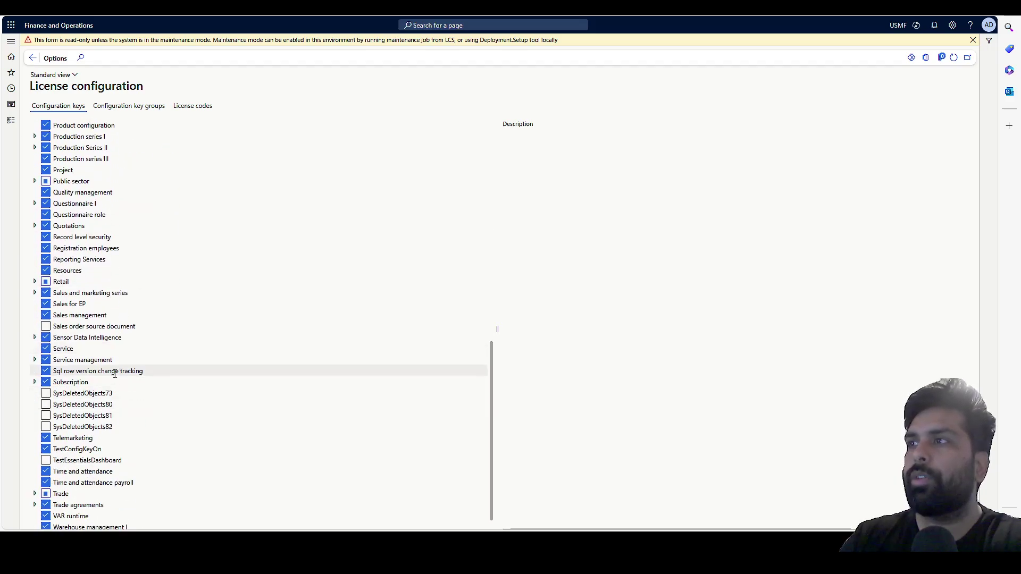
left_click(75, 31)
key("ctrl+Tab")
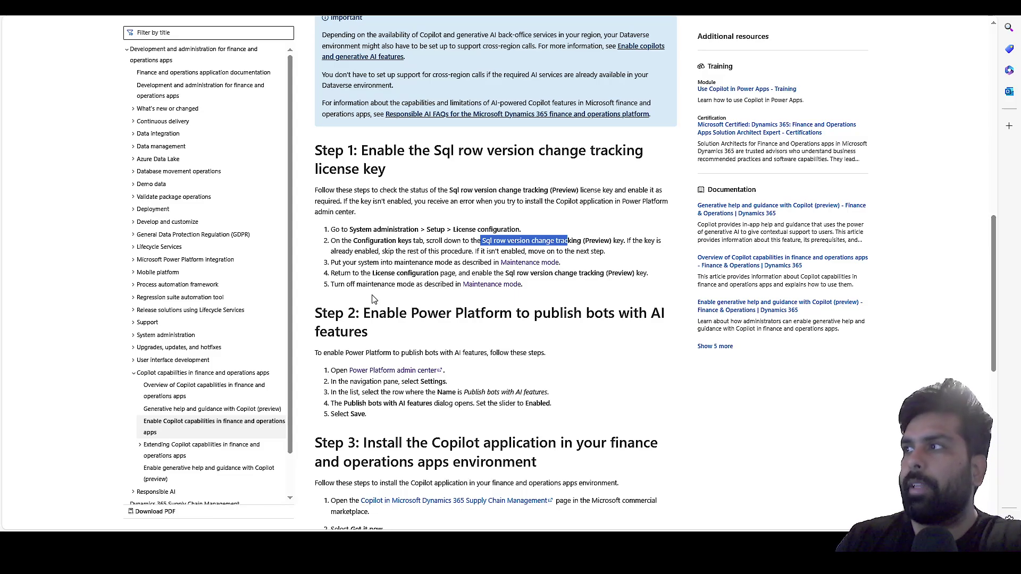
Highlight 'Publish bots with AI features' in Step 2 and move to the Power Platform admin center.
left_click(371, 335)
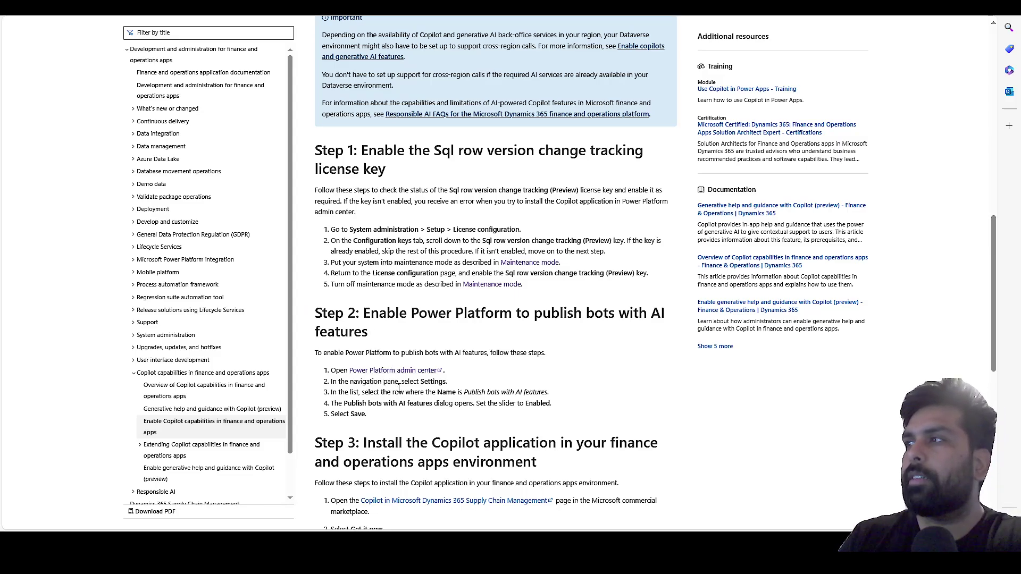
left_click_drag(348, 405, 441, 408)
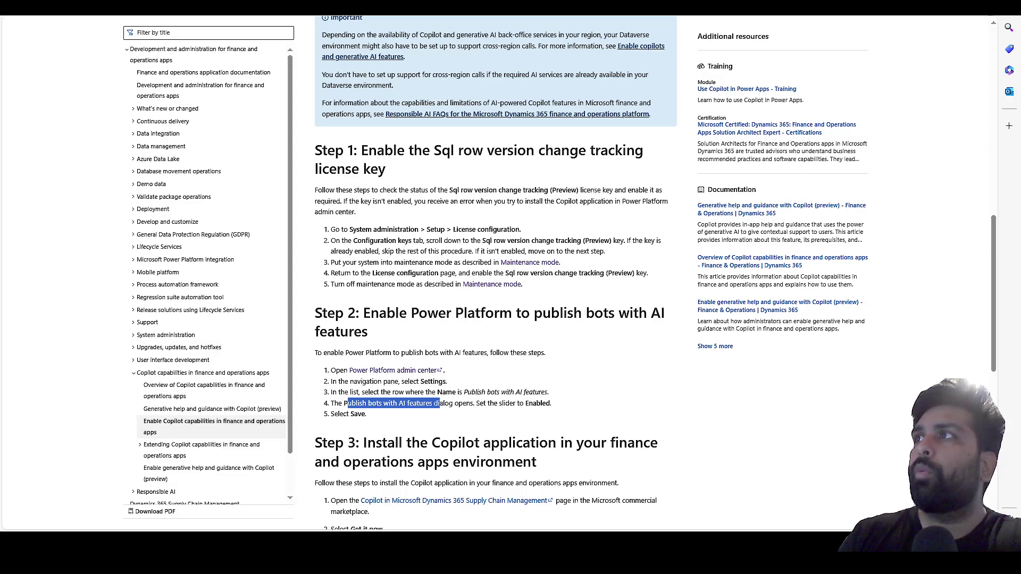
key("ctrl+Tab")
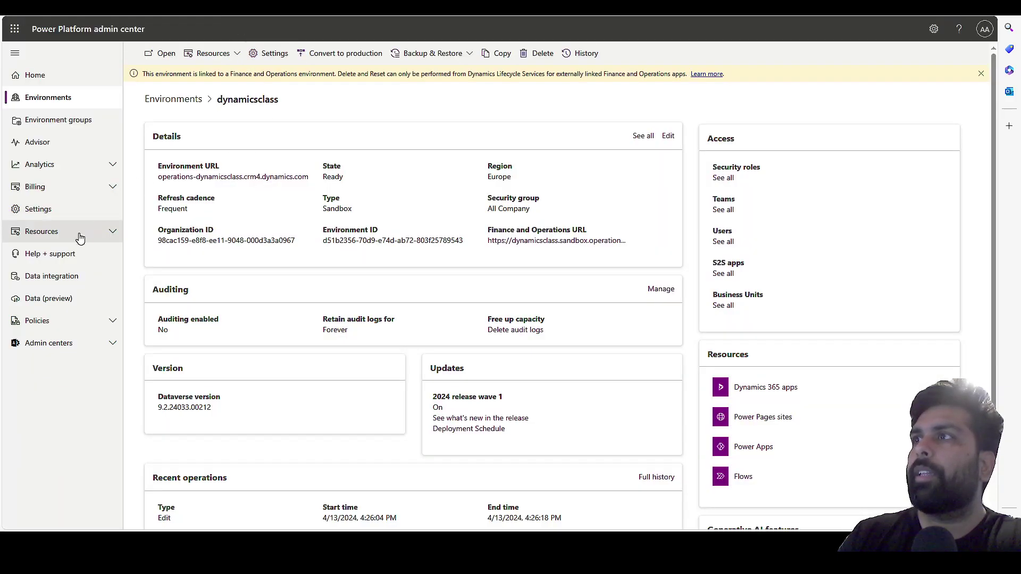
Verify the Publish Copilots with AI features tenant setting is Enabled, leaving it unchanged.
key("ctrl+shift+Tab")
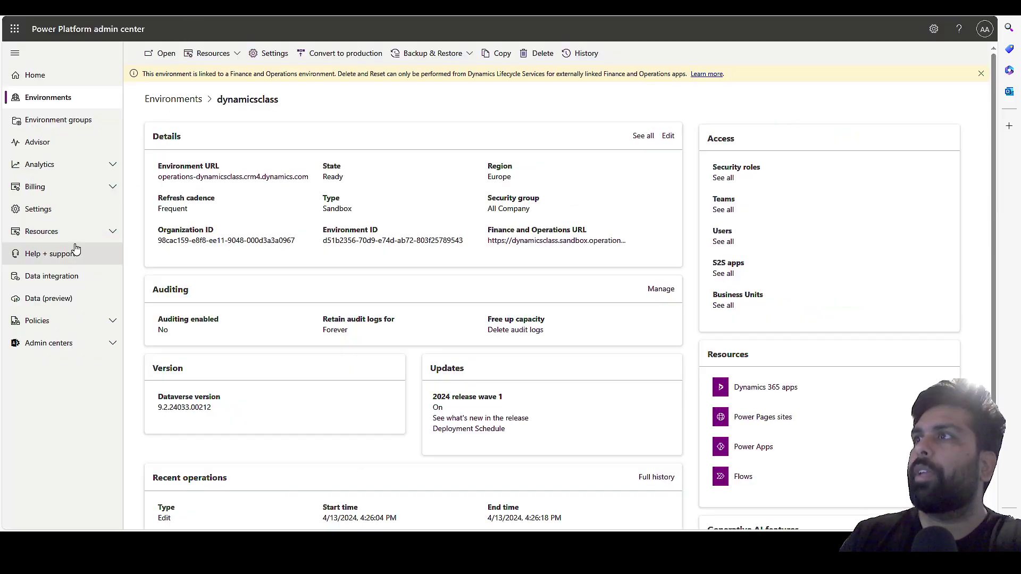
left_click(39, 209)
scroll(279, 301, "down", 2)
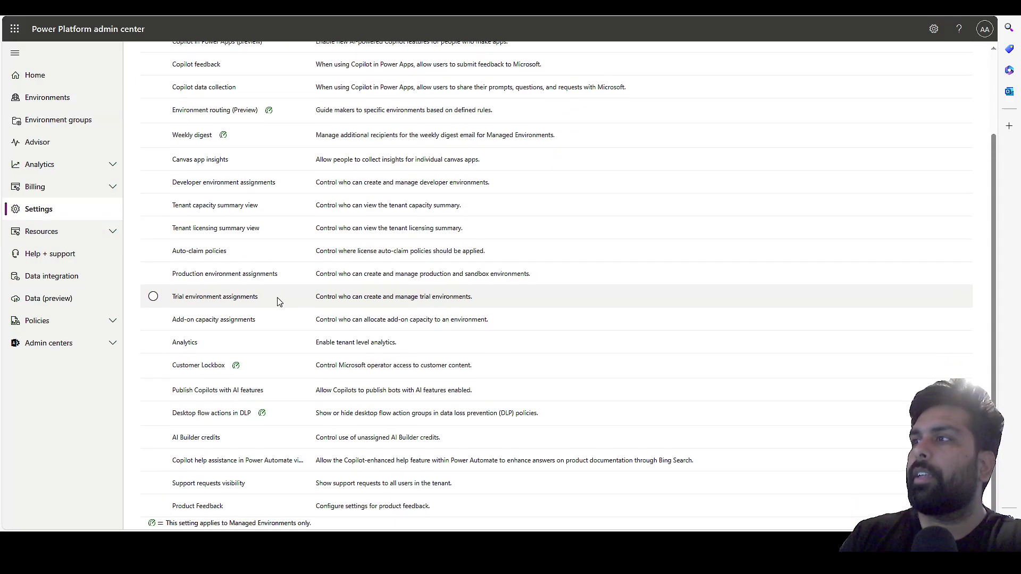
left_click(235, 399)
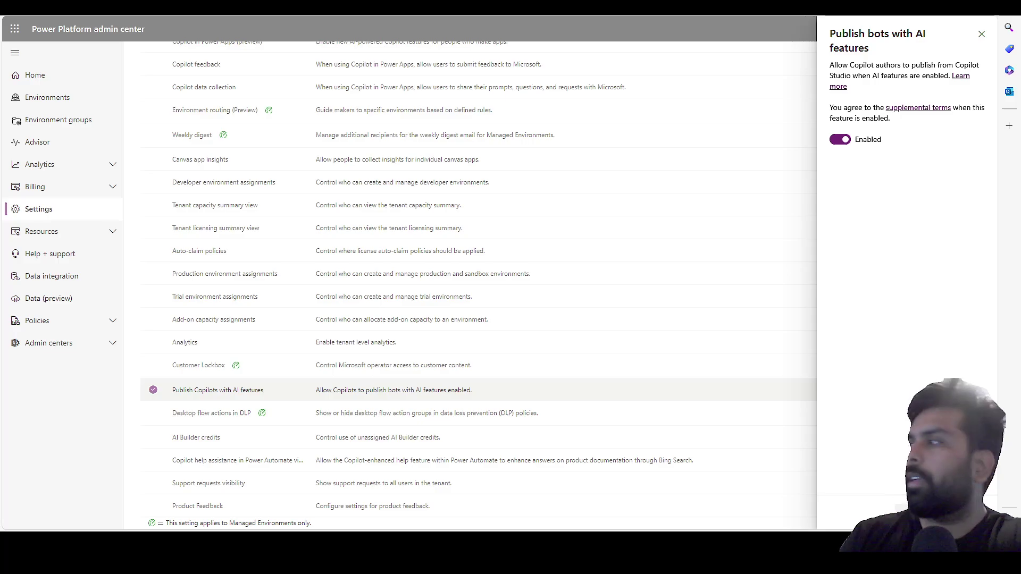
key("Escape")
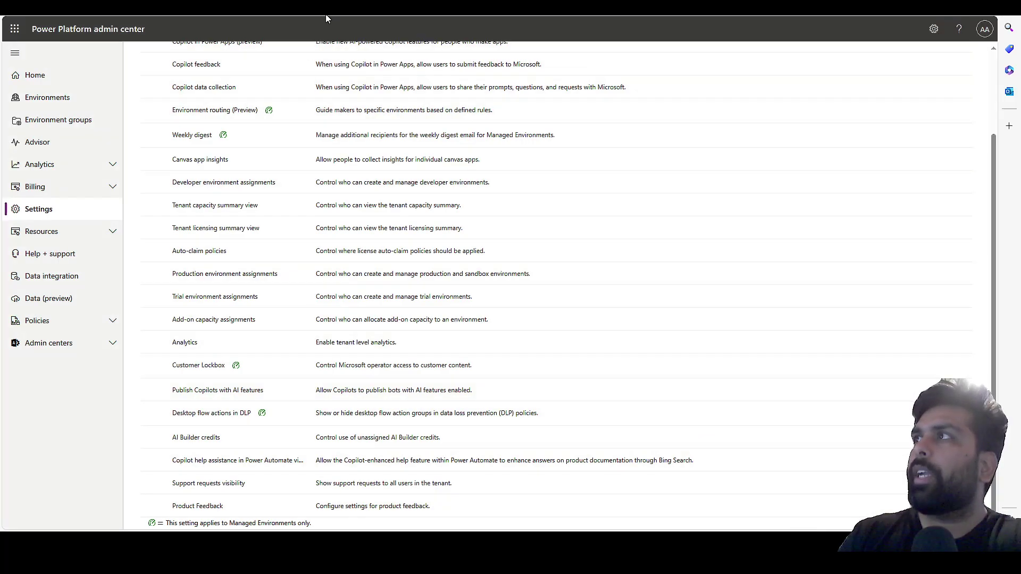
key("alt+Tab")
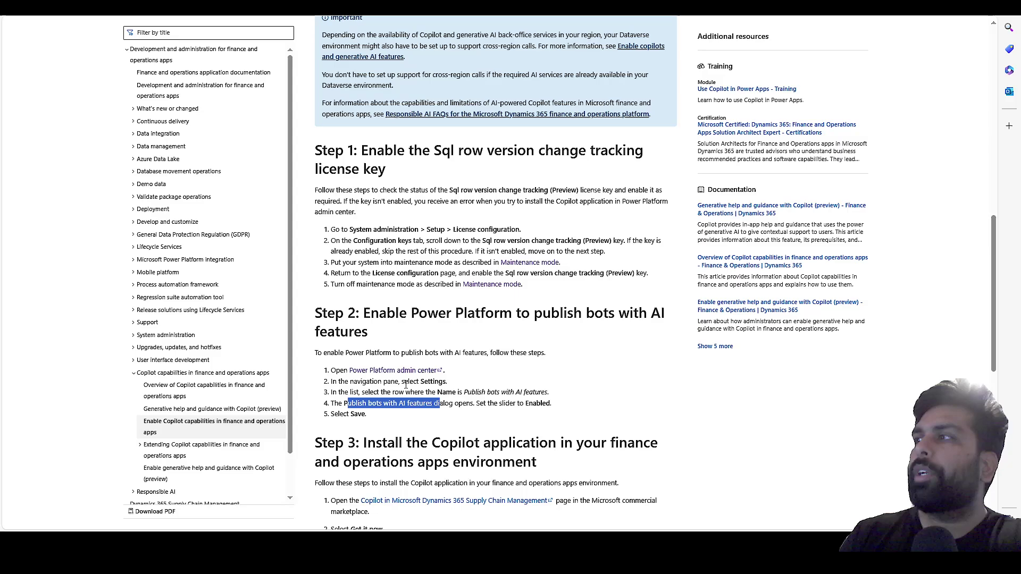
Read Step 3 on installing the Copilot application, then show the admin center's Environments list.
scroll(378, 391, "down", 3)
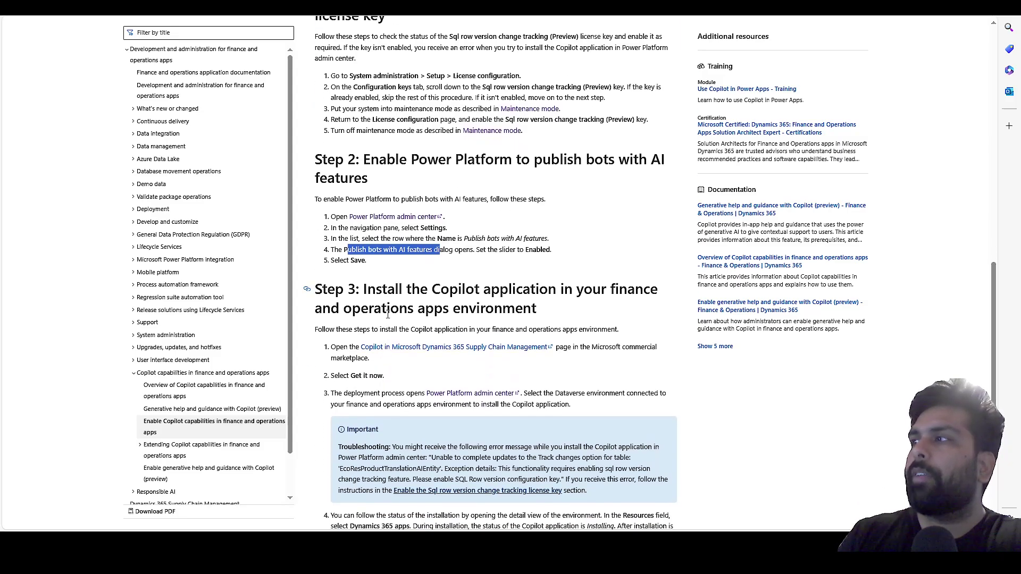
scroll(390, 376, "down", 1)
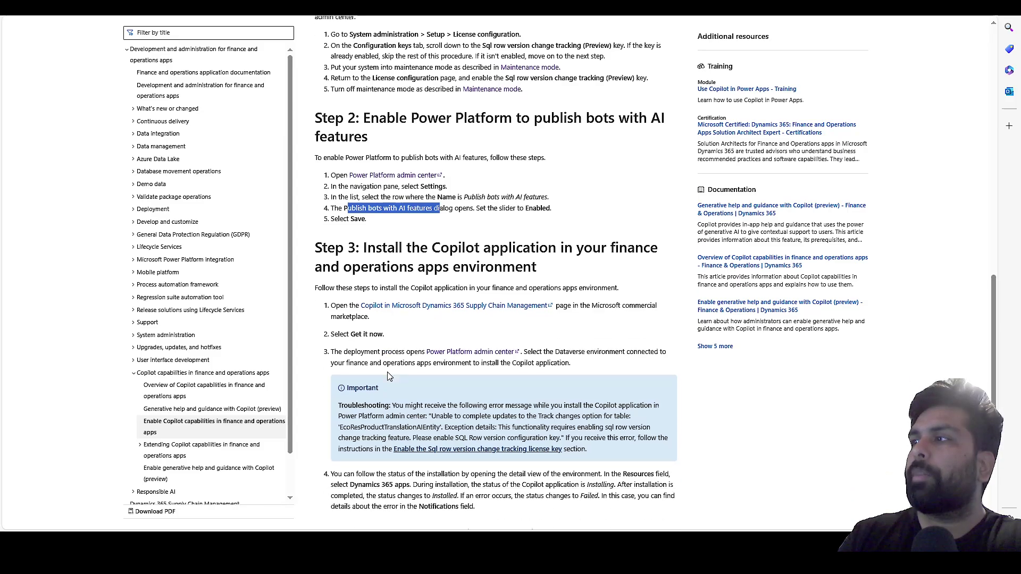
scroll(388, 376, "down", 1)
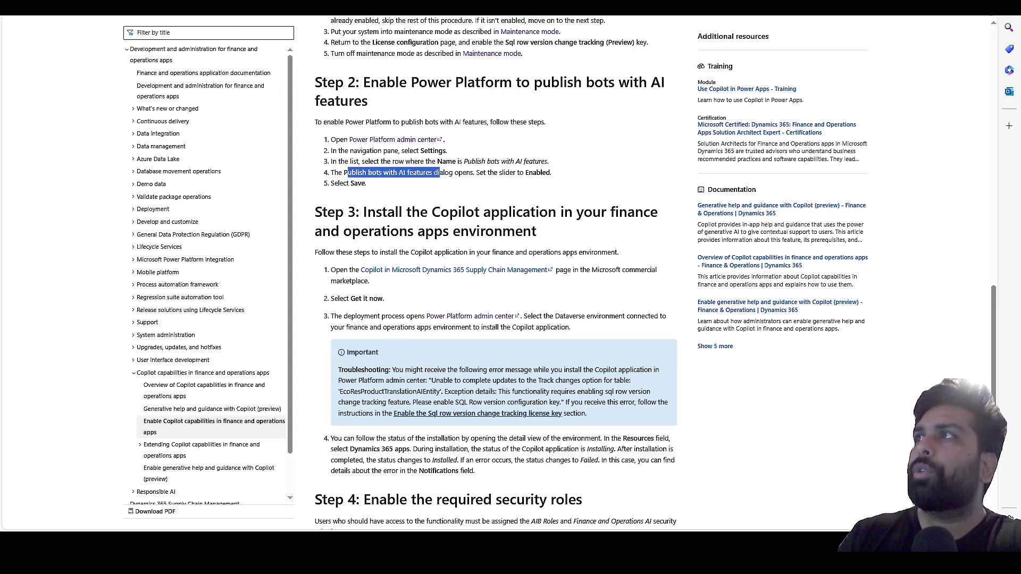
key("ctrl+Tab")
left_click(61, 99)
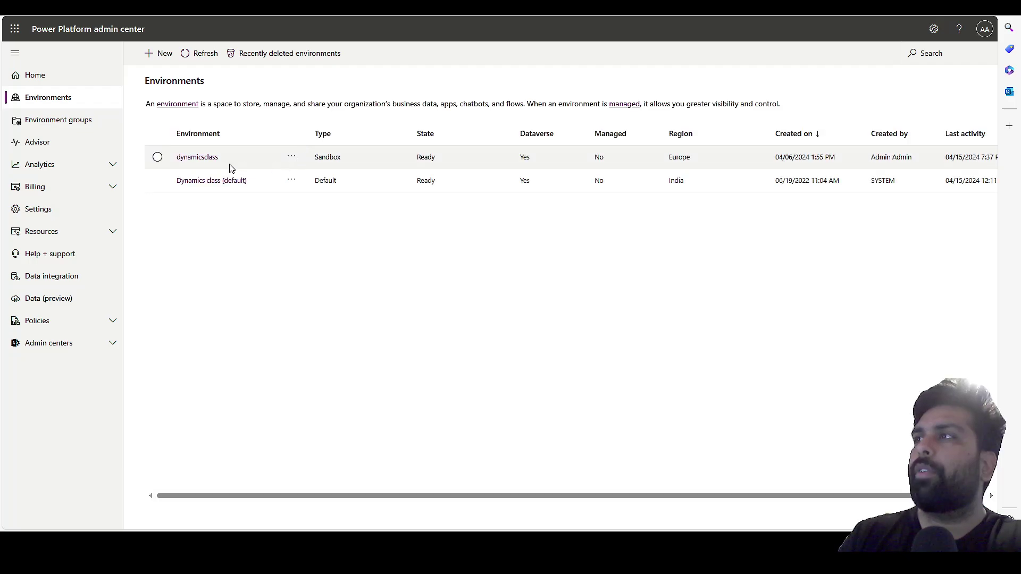
Open dynamicsclass's Dynamics 365 apps and browse the Install app catalogue before dismissing it.
left_click(197, 157)
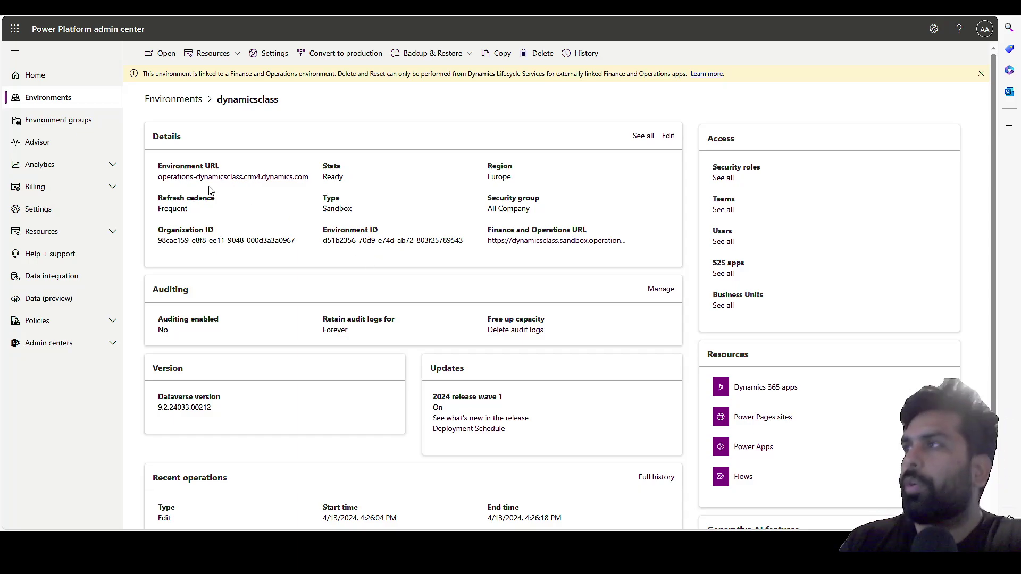
left_click(755, 388)
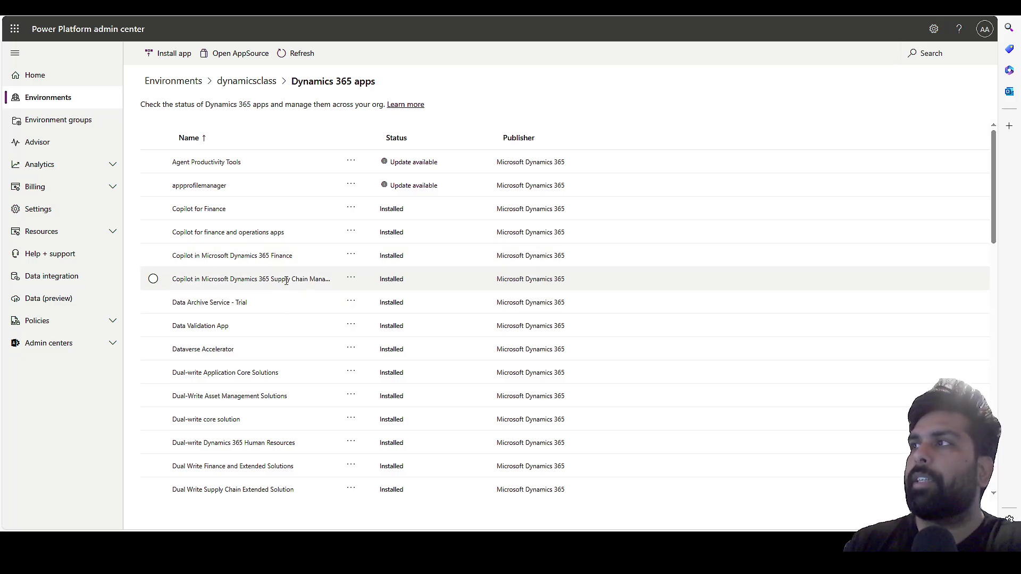
left_click(180, 56)
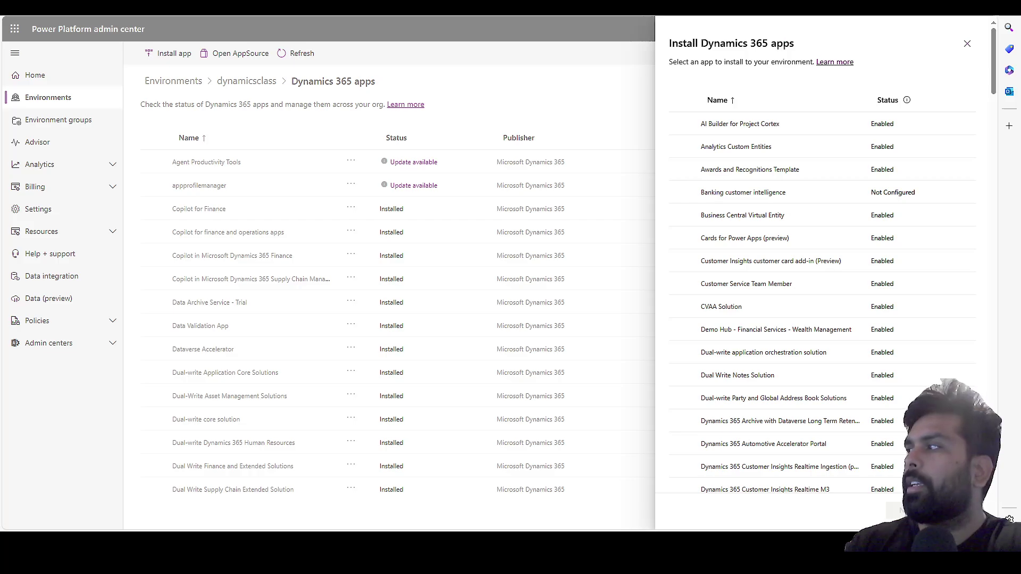
key("Escape")
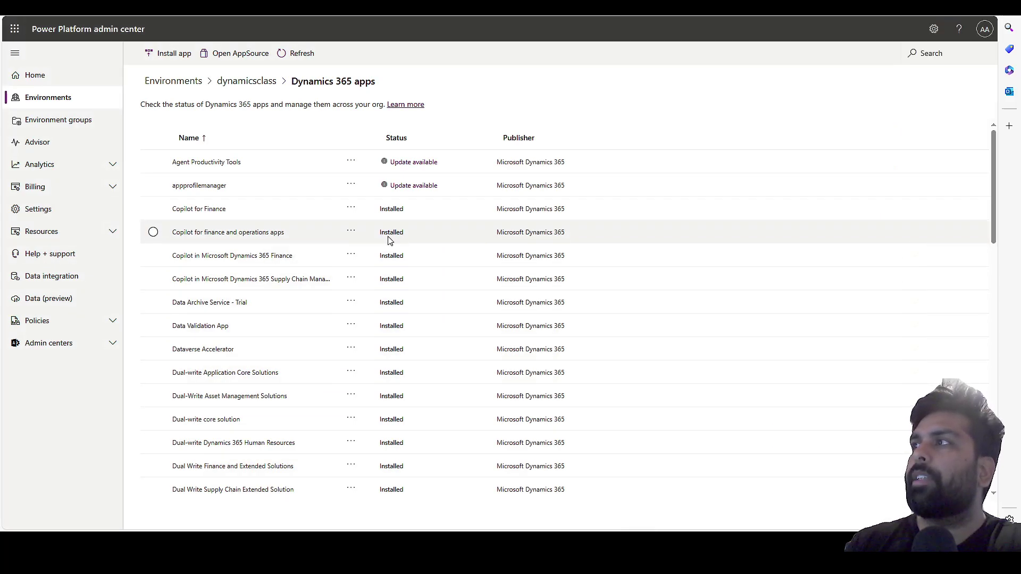
Scroll the article to Step 4 on AIB Roles and Finance and Operations AI security roles.
left_click(414, 7)
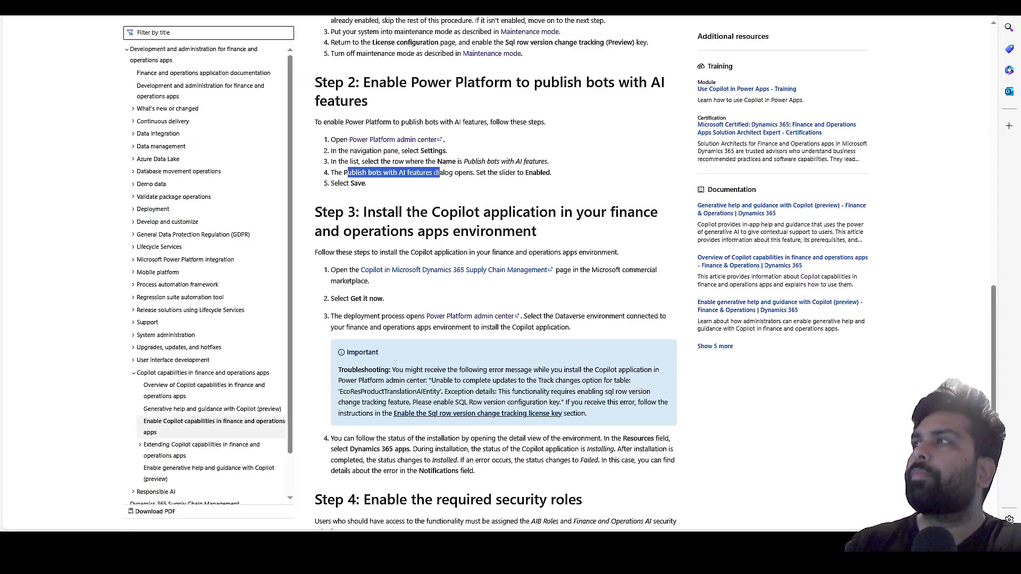
scroll(406, 398, "down", 3)
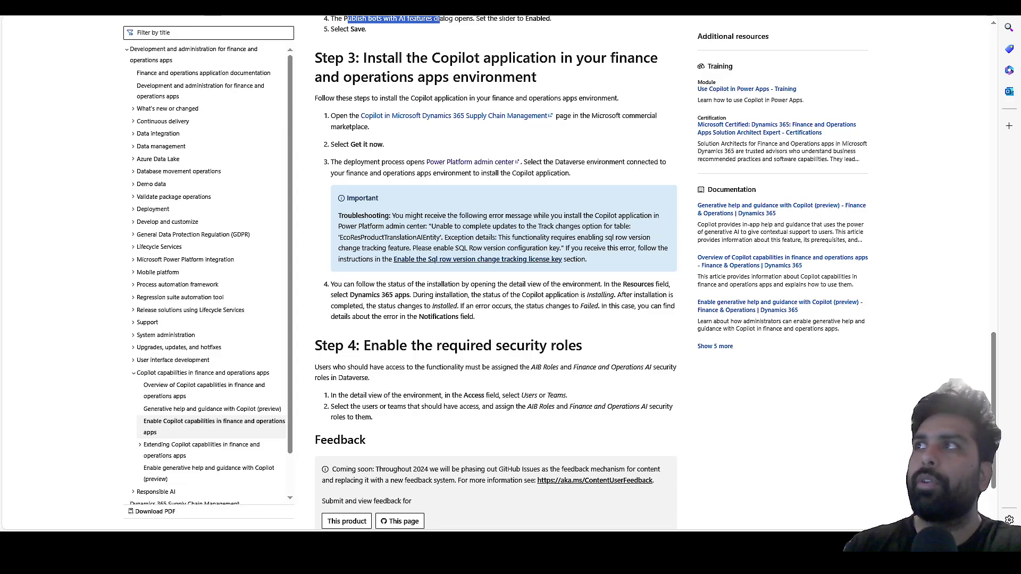
left_click(290, 7)
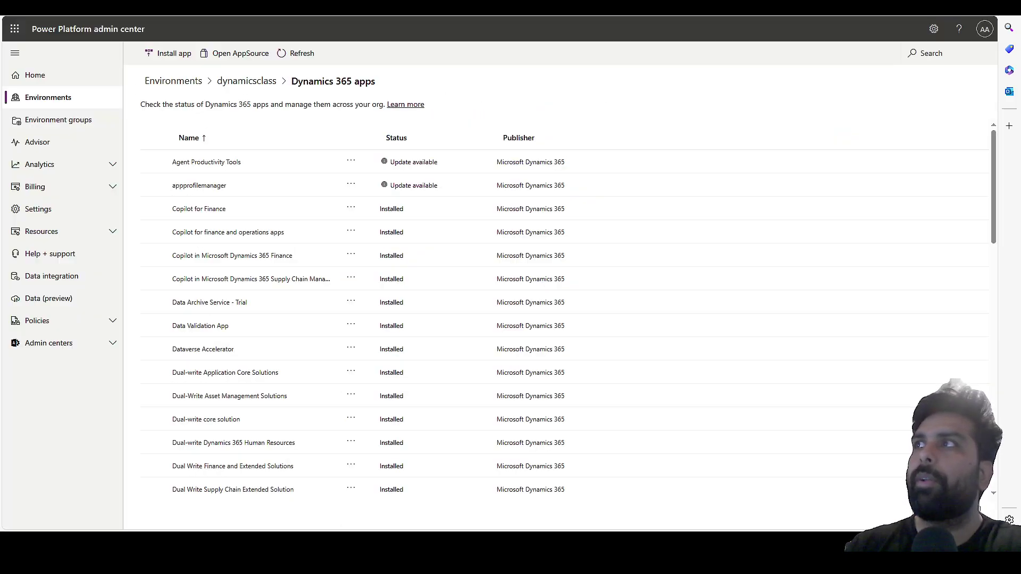
Check the admin user's security roles in dynamicsclass, cancel without changes, and return to the Copilot setup article.
left_click(237, 85)
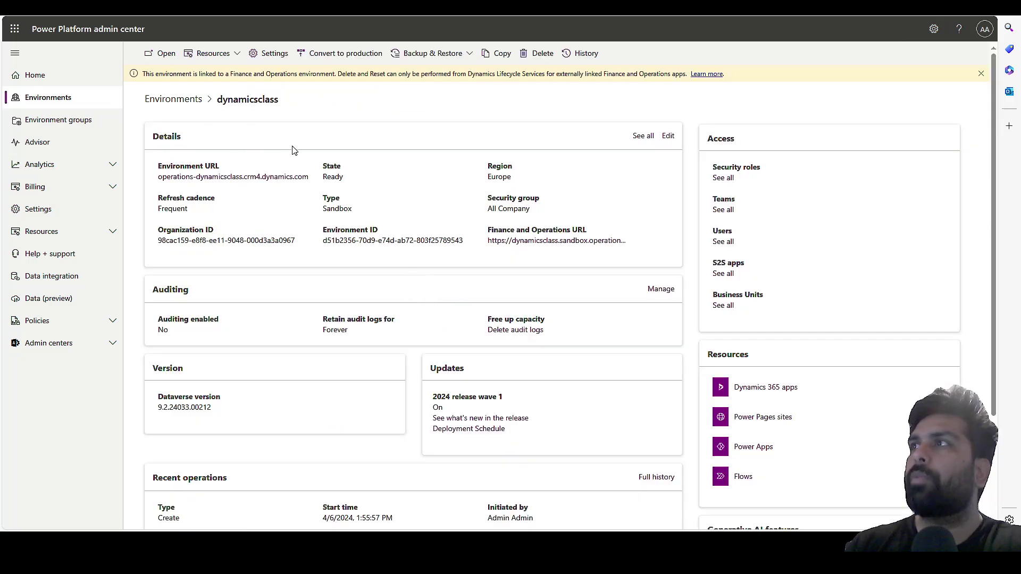
left_click(724, 243)
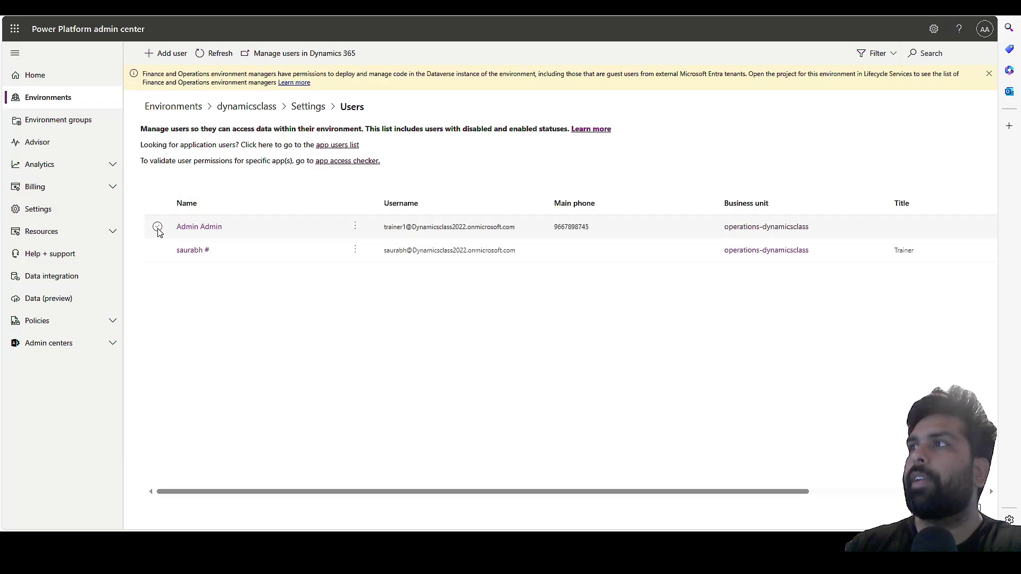
left_click(158, 227)
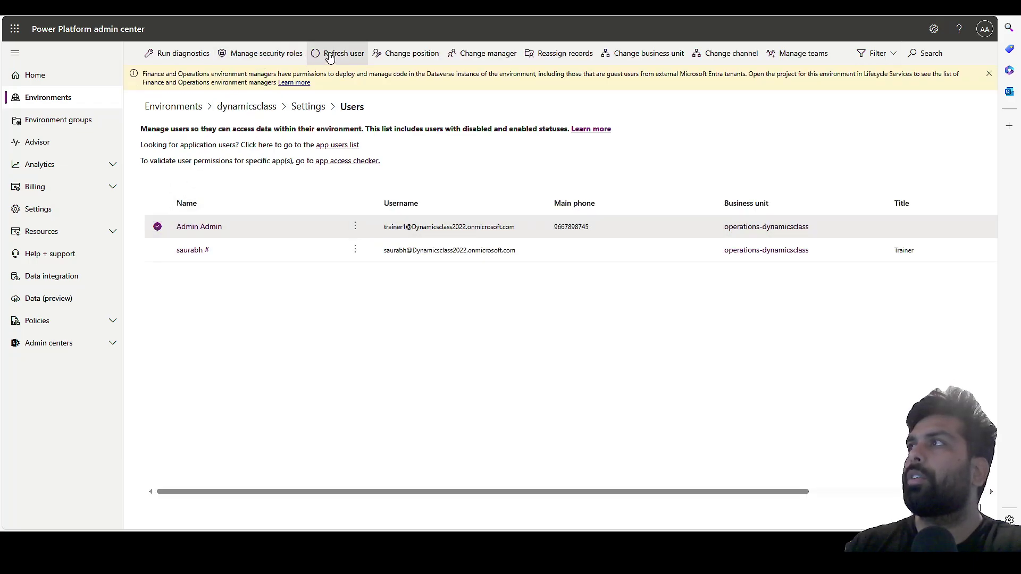
left_click(280, 55)
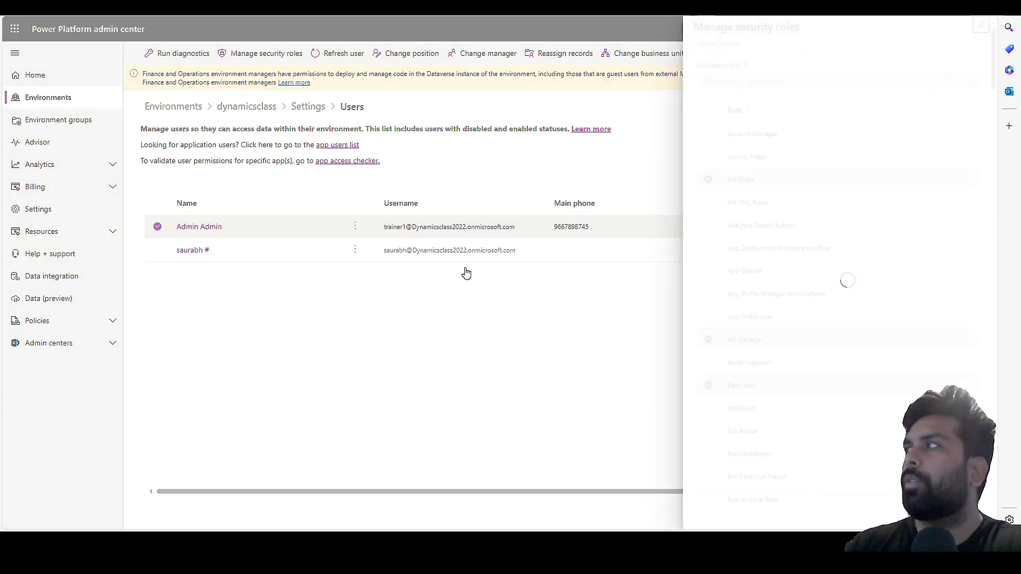
scroll(766, 253, "down", 12)
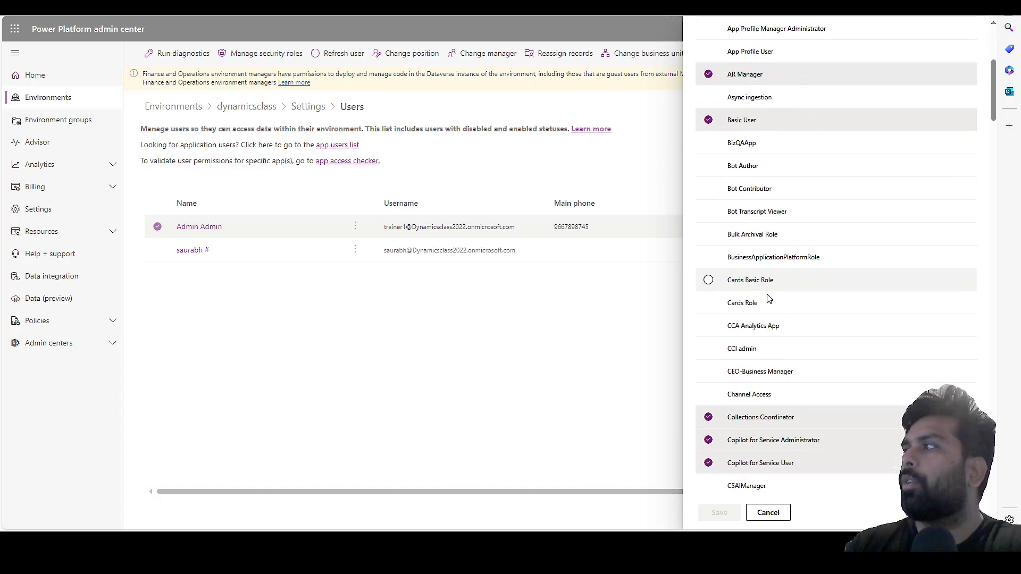
left_click(768, 512)
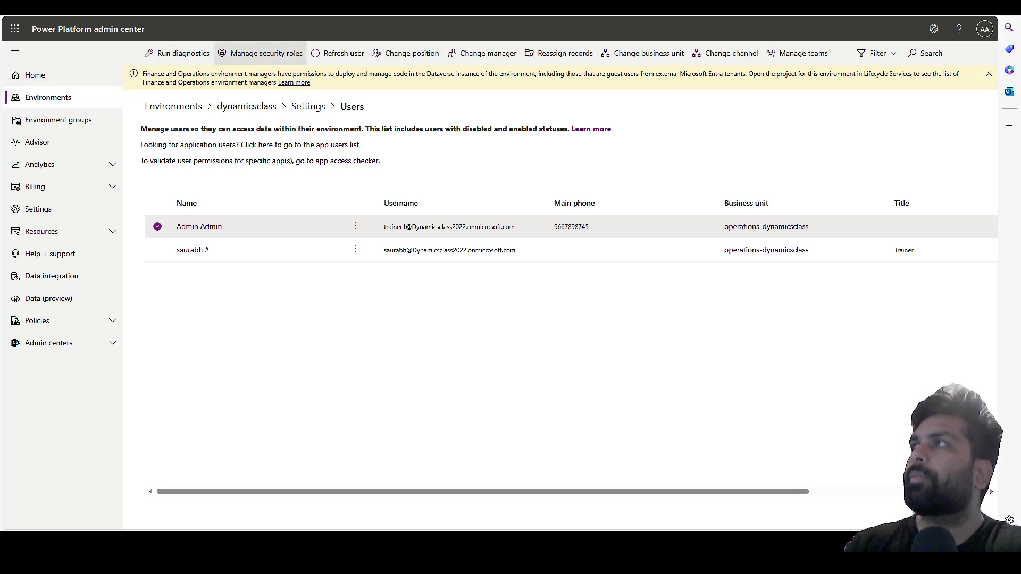
left_click(324, 7)
left_click(391, 7)
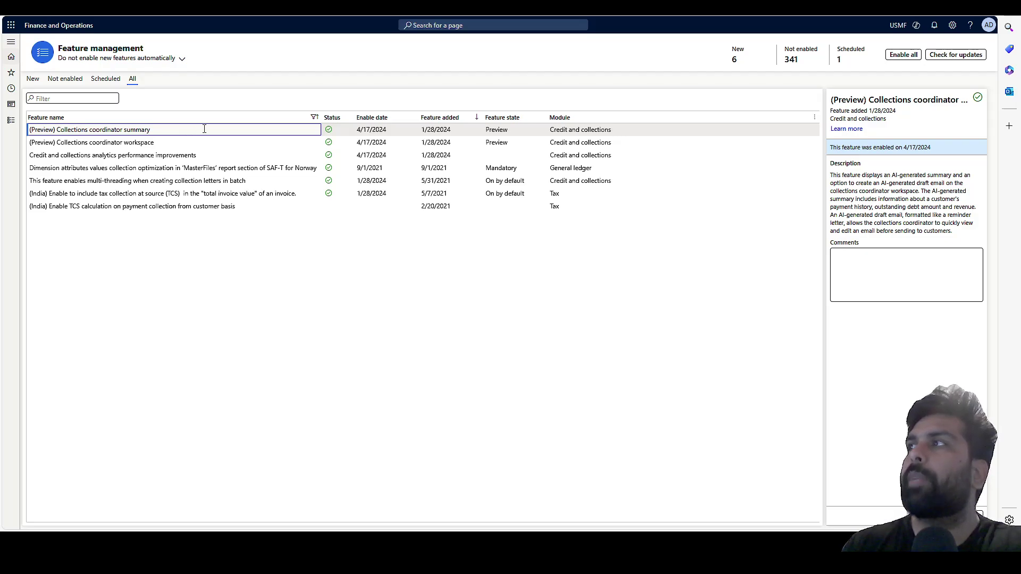
Highlight the Collections coordinator summary description about AI-generated draft emails.
left_click_drag(893, 183, 935, 234)
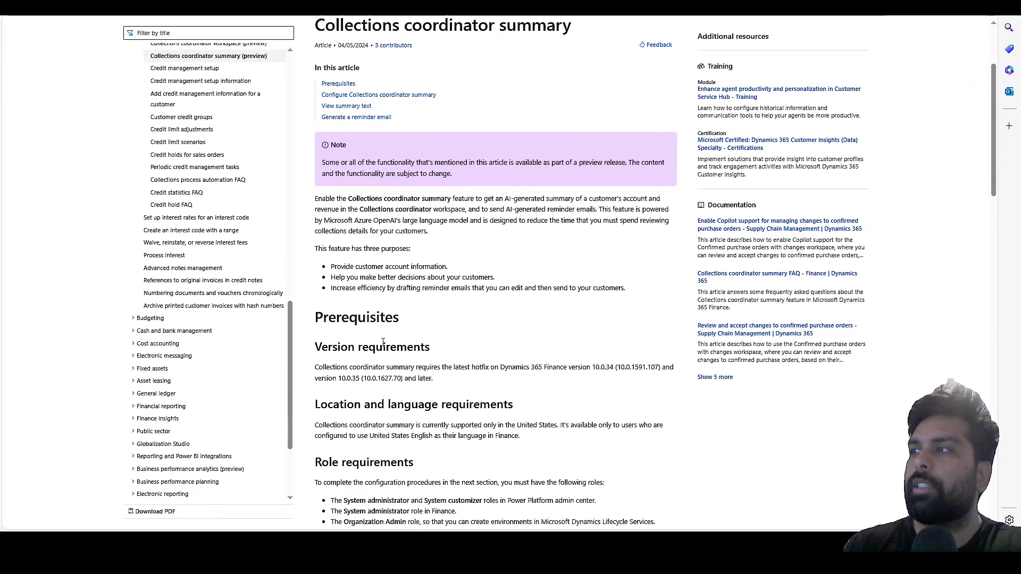
Highlight the United States–only requirement and Finance and Operations Virtual Entity step, then go to the admin center.
scroll(383, 342, "down", 3)
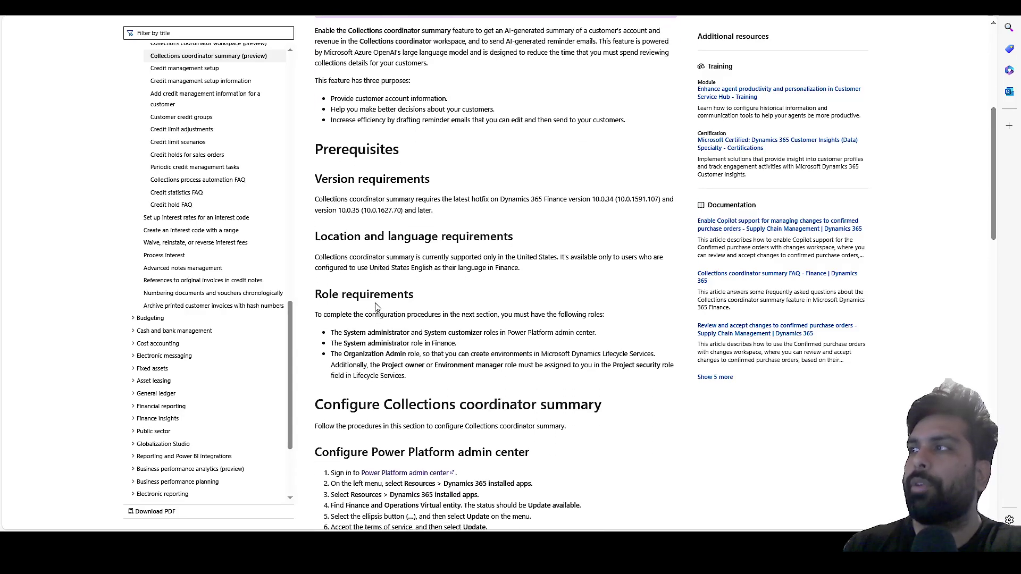
scroll(375, 307, "down", 1)
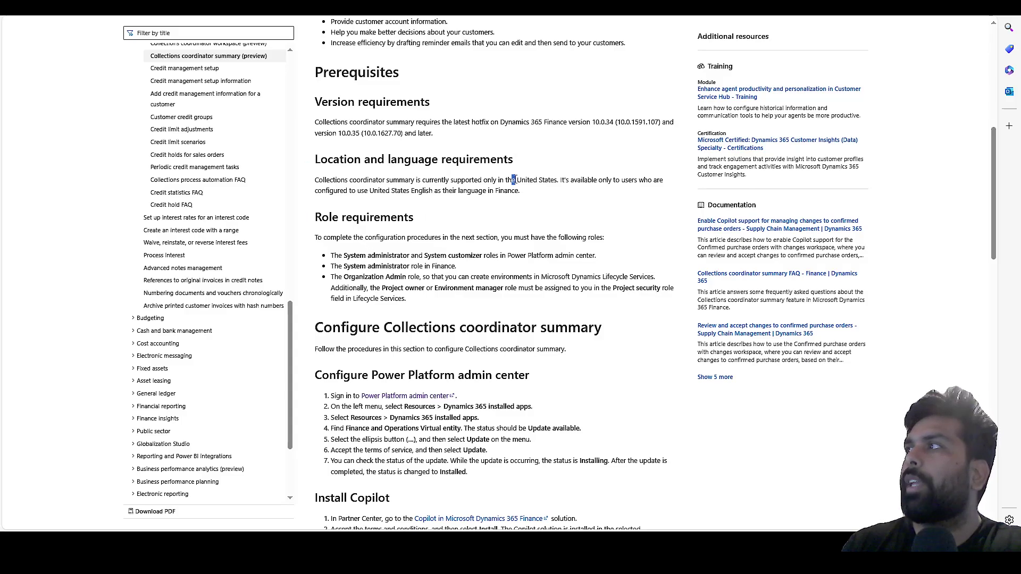
left_click_drag(513, 180, 530, 194)
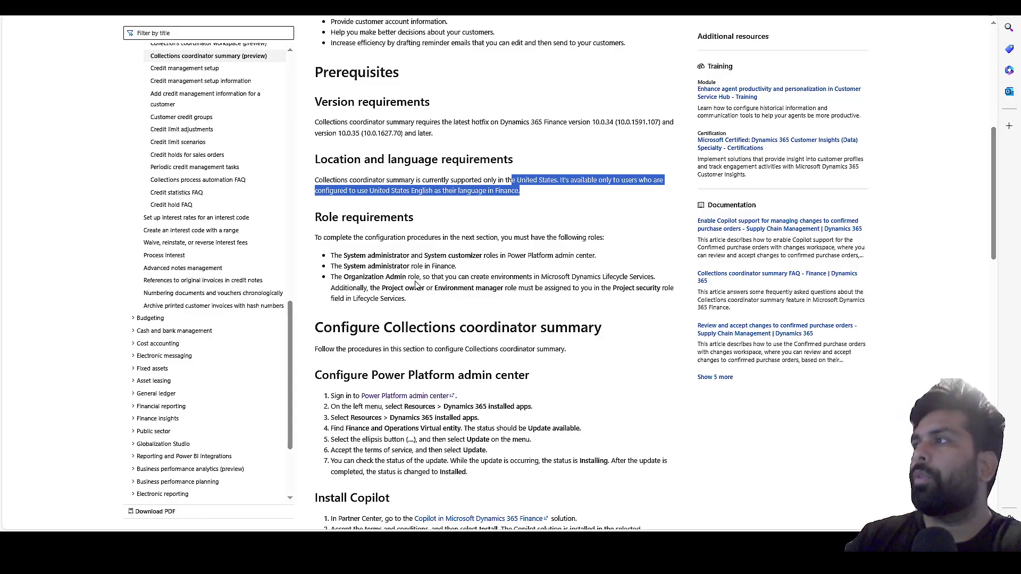
left_click(439, 301)
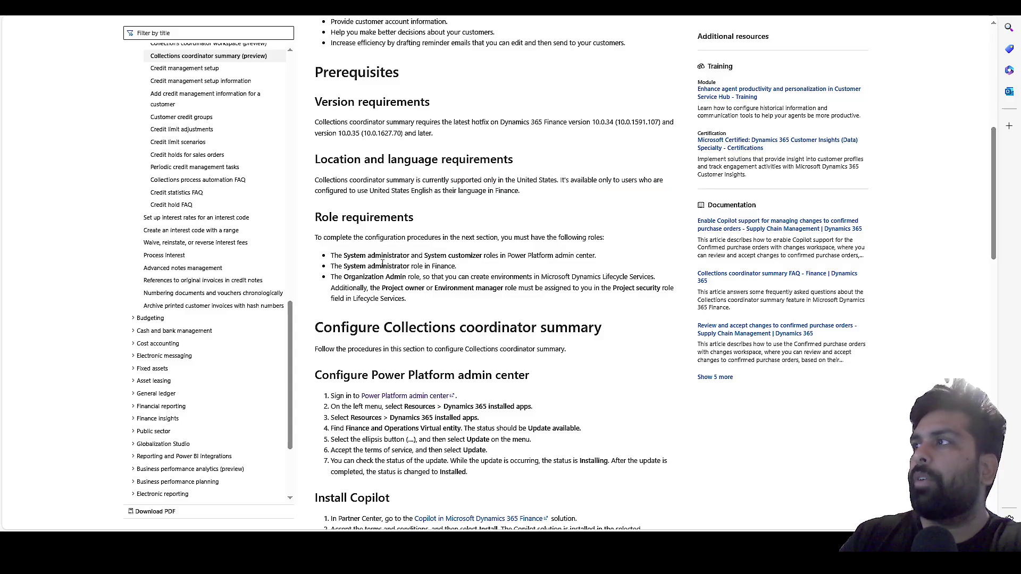
scroll(380, 268, "down", 1)
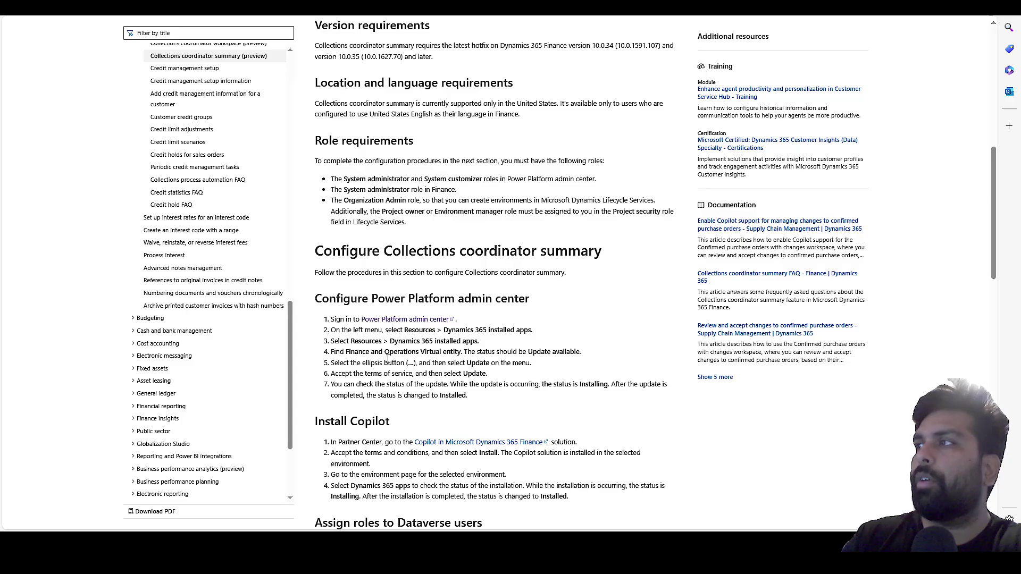
left_click_drag(419, 352, 452, 356)
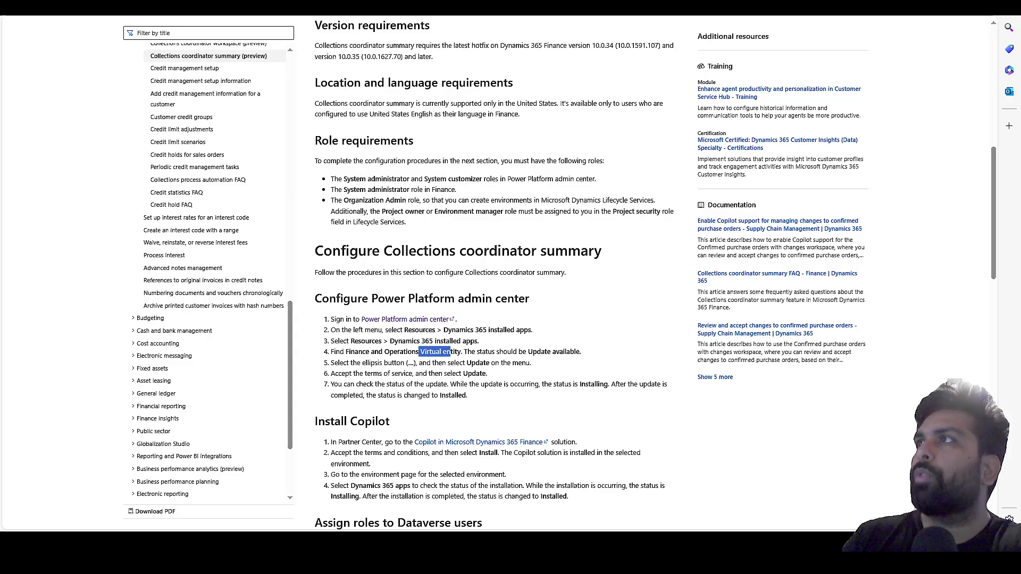
left_click(314, 6)
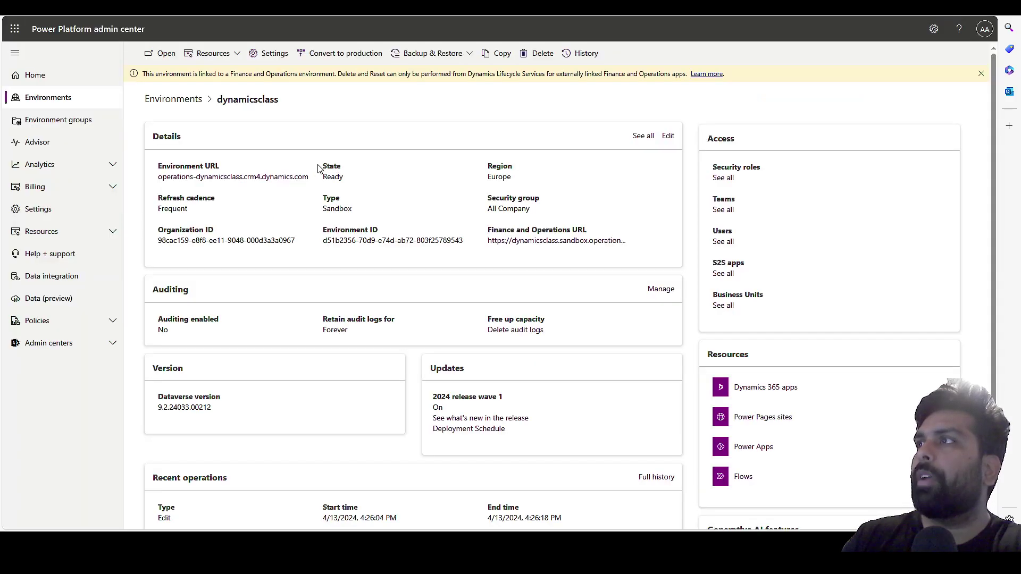
In Dynamics 365 apps, confirm Finance and Operations Virtual Entity is installed against the setup article.
left_click(782, 389)
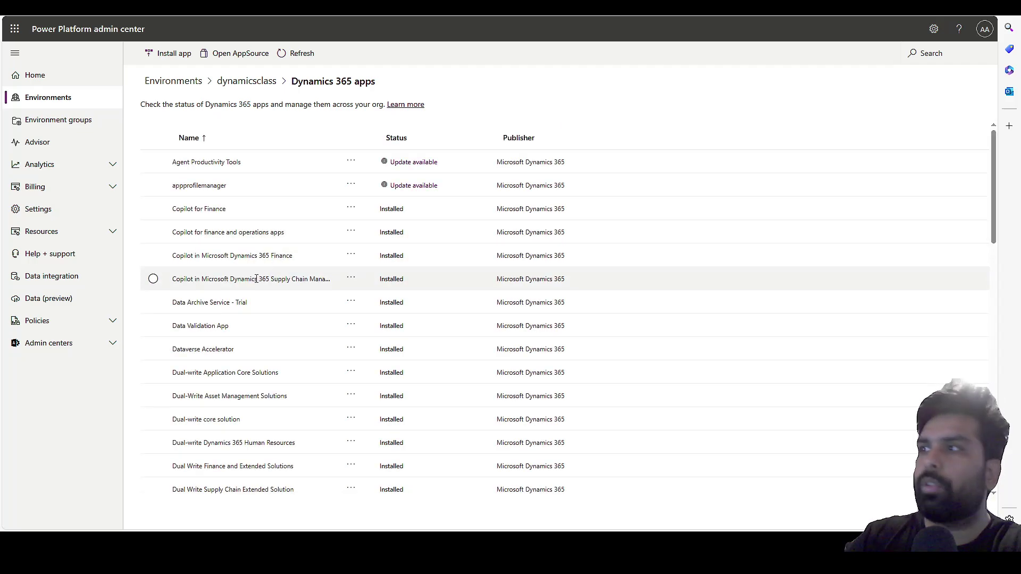
scroll(208, 325, "down", 2)
scroll(208, 326, "down", 7)
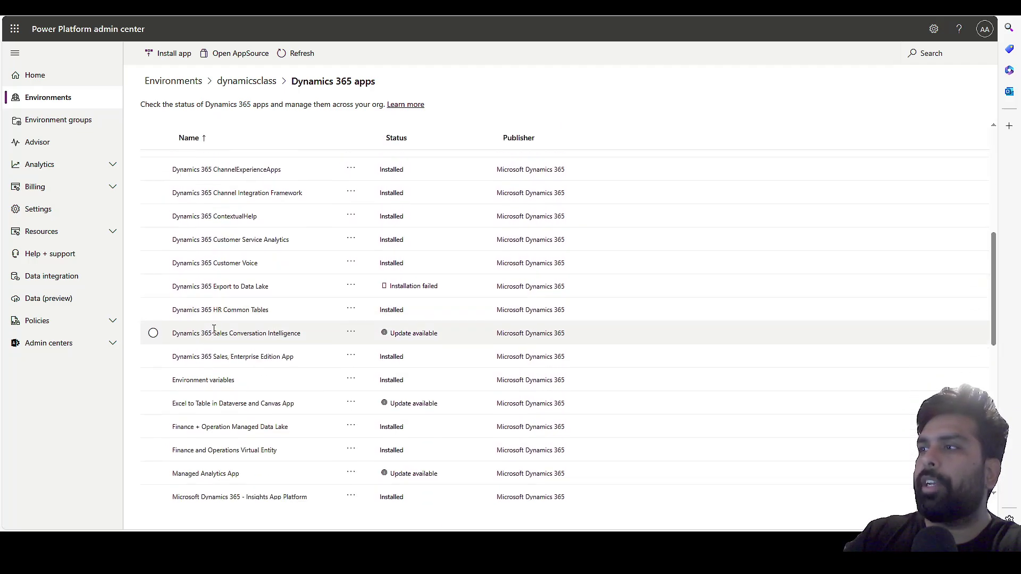
left_click(243, 391)
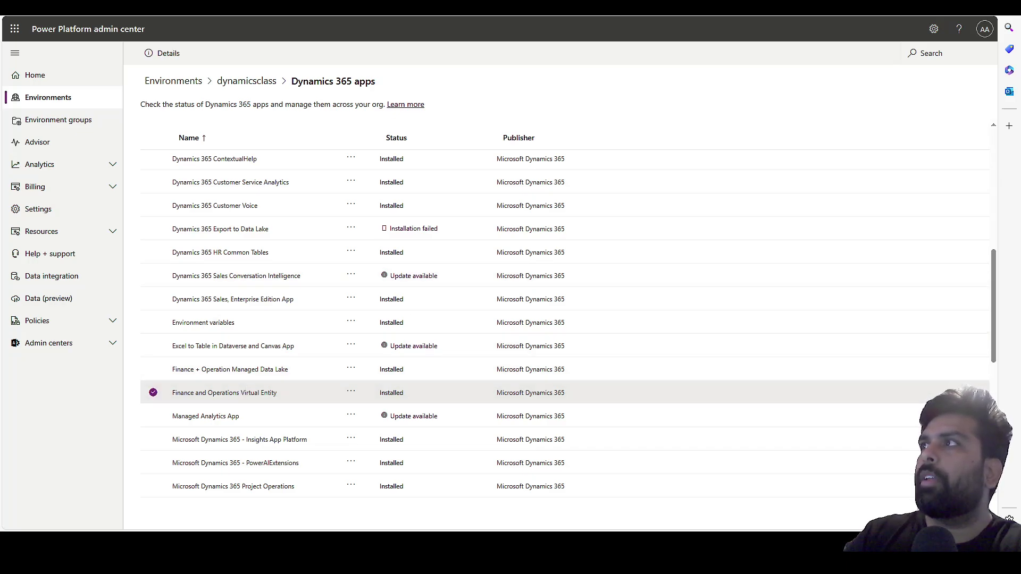
key("ctrl+Tab")
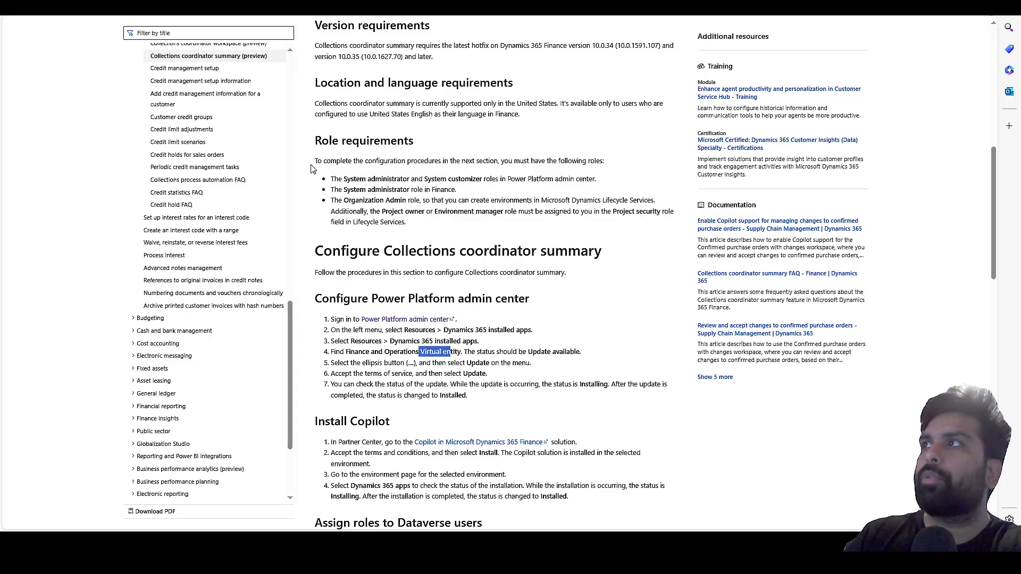
Confirm Copilot in Microsoft Dynamics 365 Finance is Installed, then go back to the documentation.
left_click(202, 7)
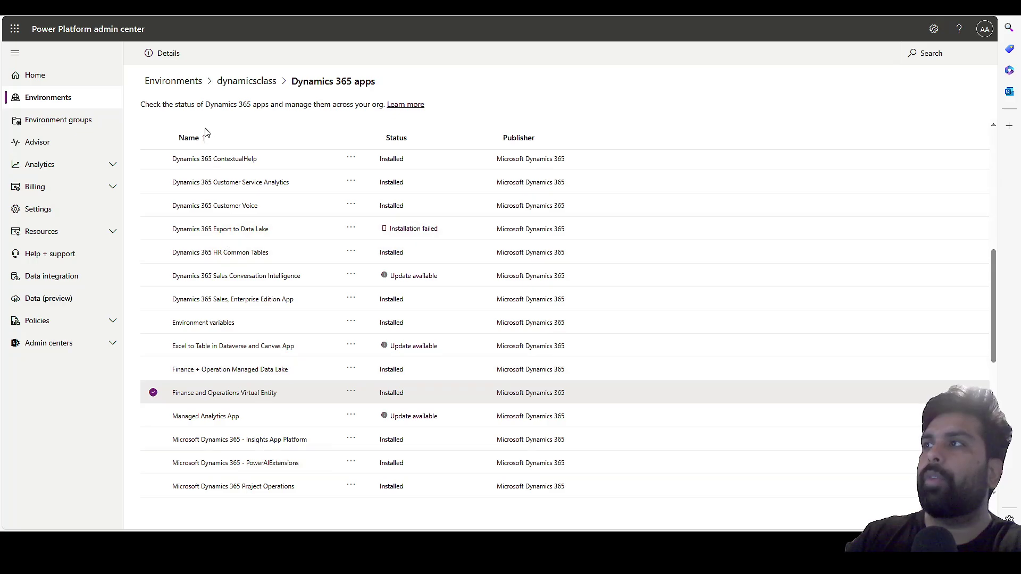
left_click(154, 393)
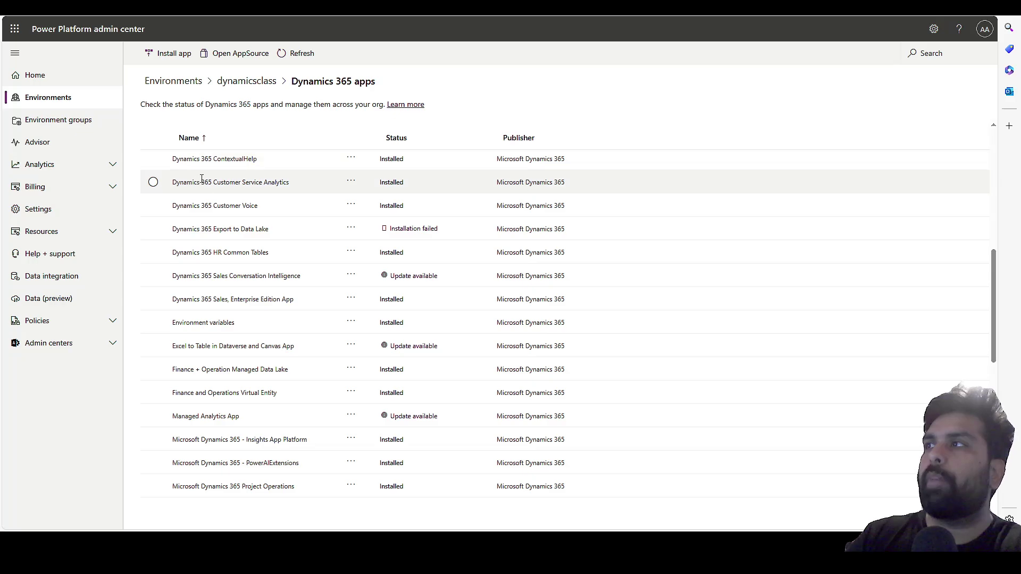
scroll(207, 184, "up", 5)
scroll(208, 187, "up", 2)
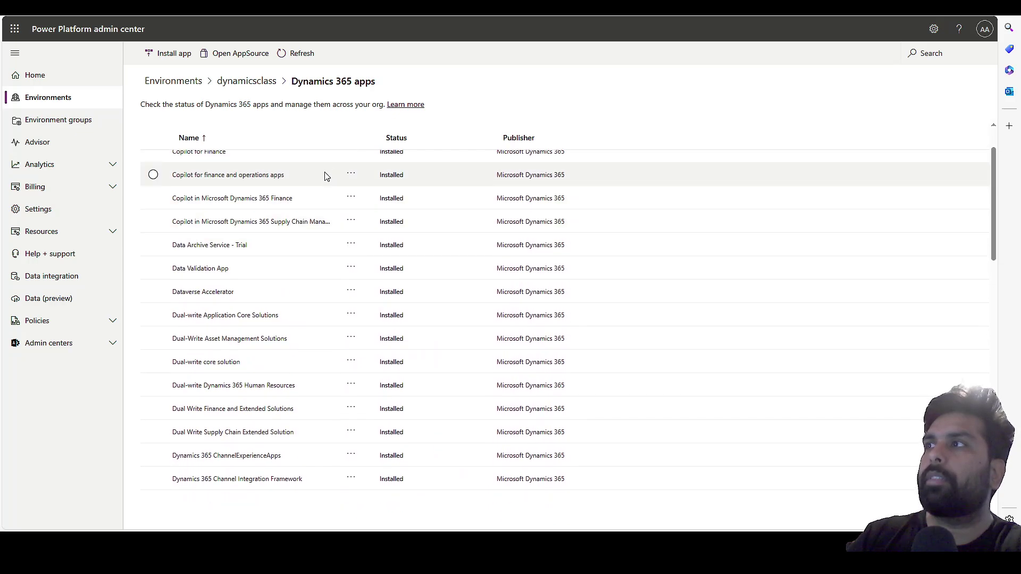
left_click(305, 198)
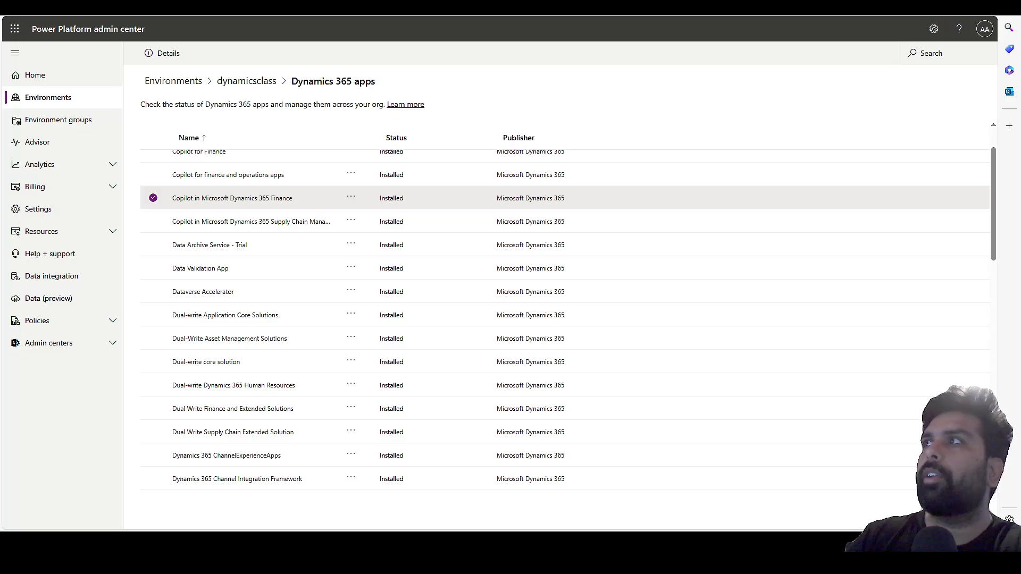
key("alt+Tab")
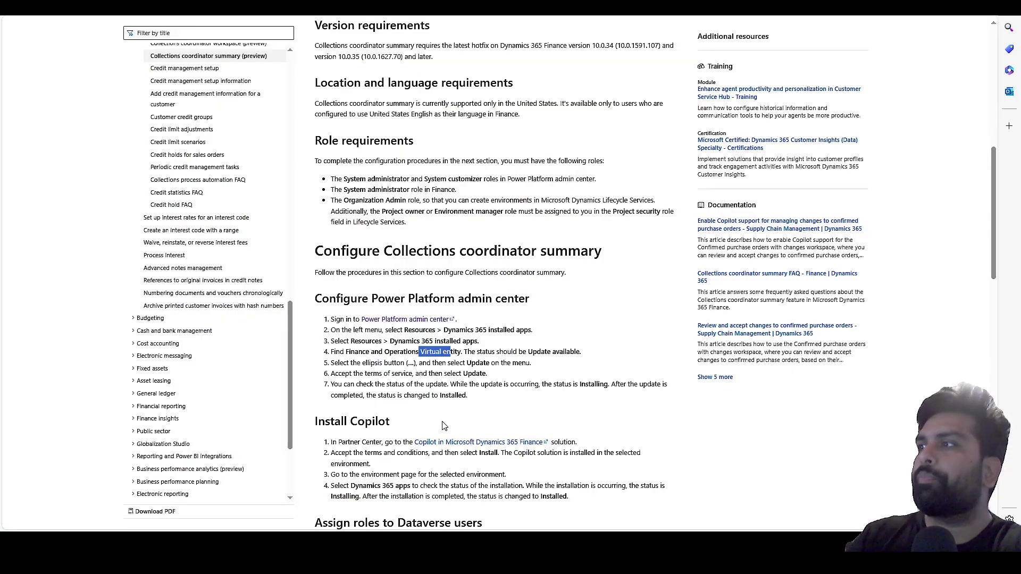
Highlight the role and SQL change tracking steps 2–6, then show Collections coordinator summary in Feature management.
scroll(430, 396, "down", 2)
scroll(431, 396, "down", 2)
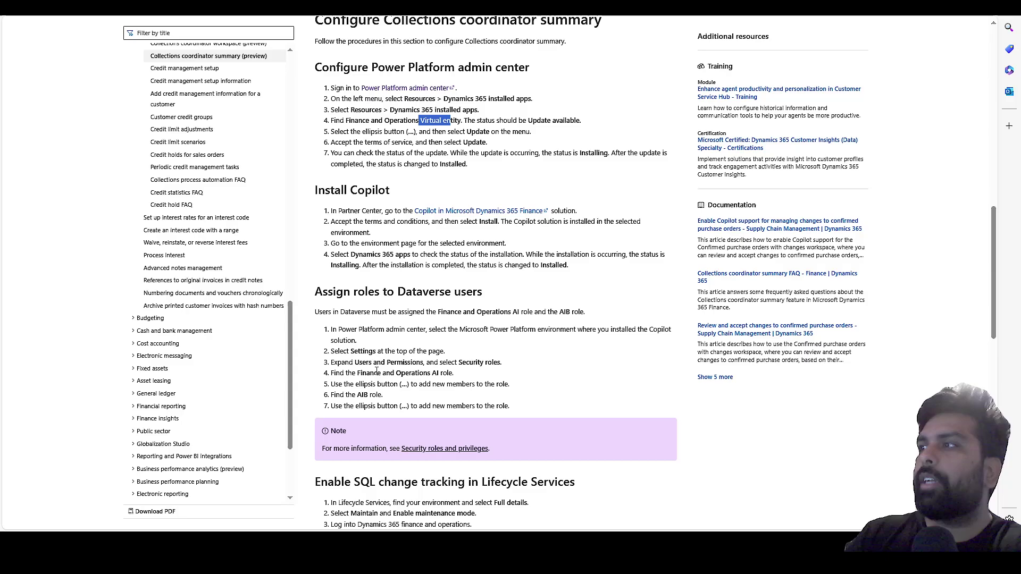
left_click_drag(368, 384, 454, 404)
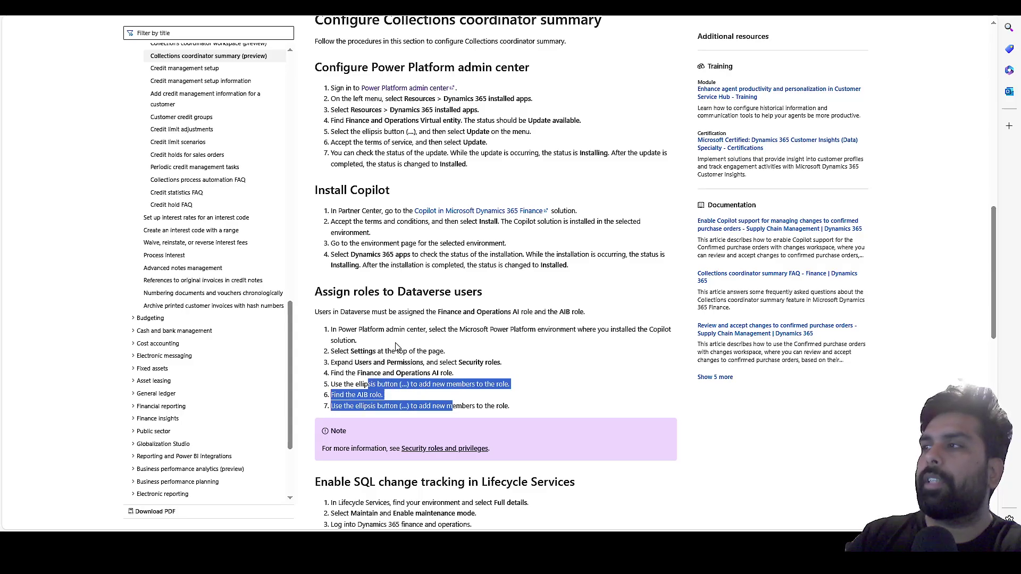
scroll(390, 337, "down", 3)
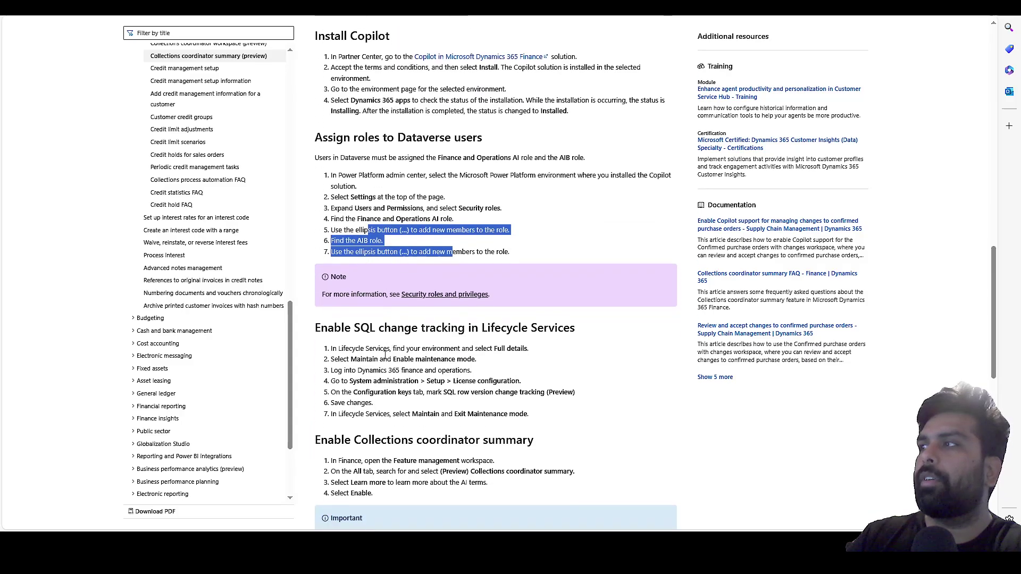
left_click(381, 357)
left_click_drag(381, 358, 433, 403)
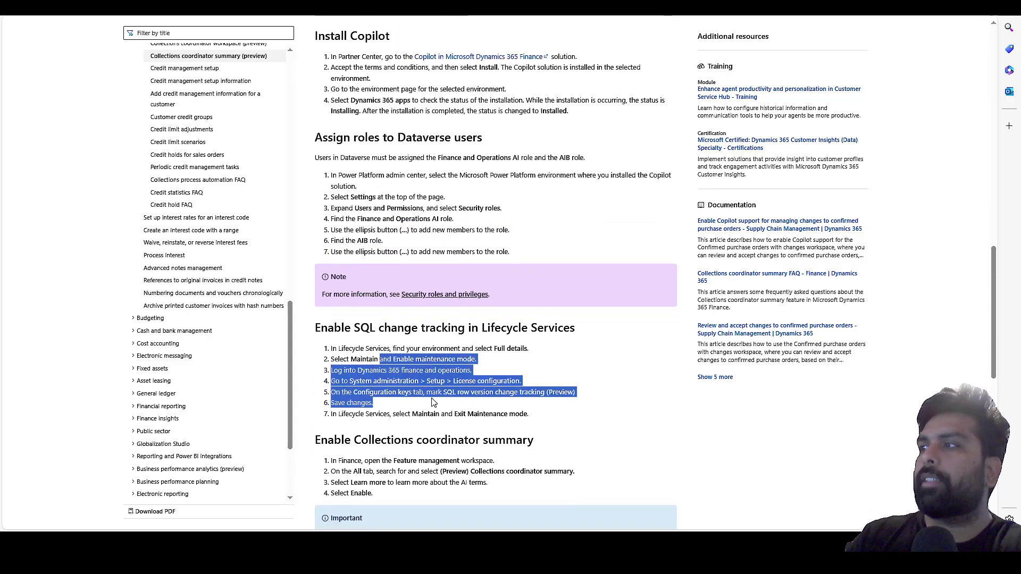
scroll(360, 361, "down", 2)
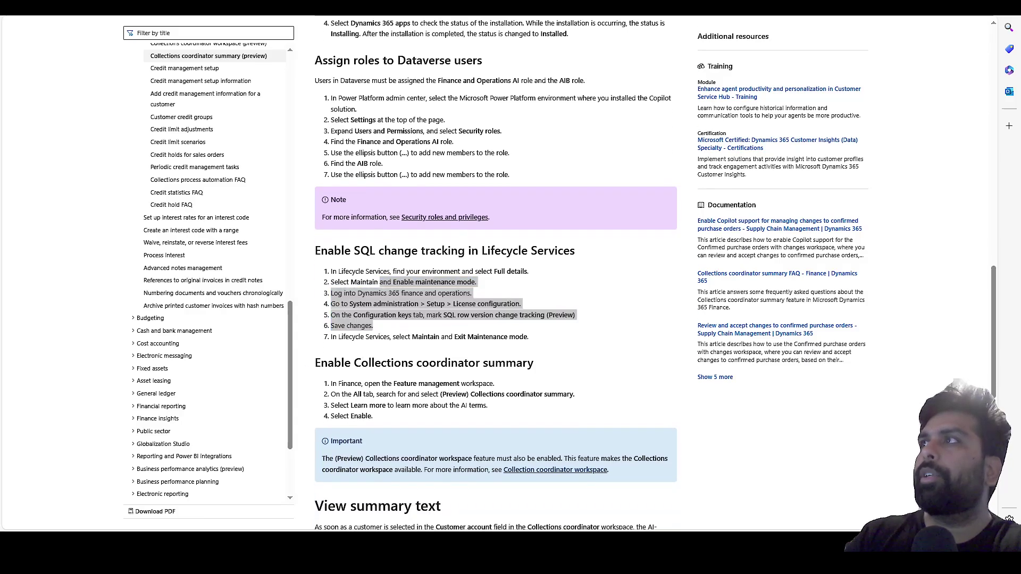
key("alt+Tab")
left_click(182, 130)
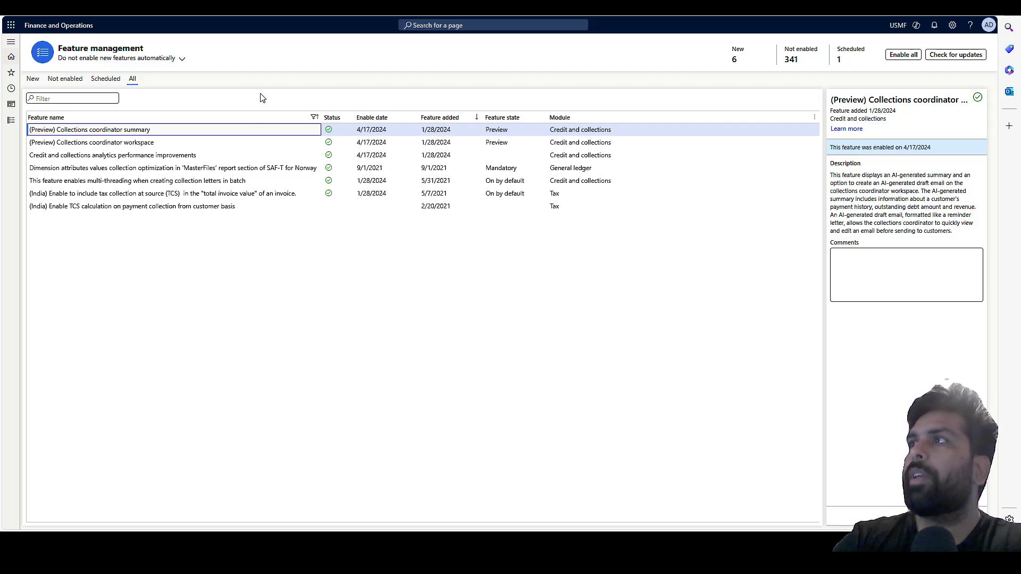
Open the Collections coordinator (preview) workspace from the Finance and Operations home dashboard.
key("alt+Left")
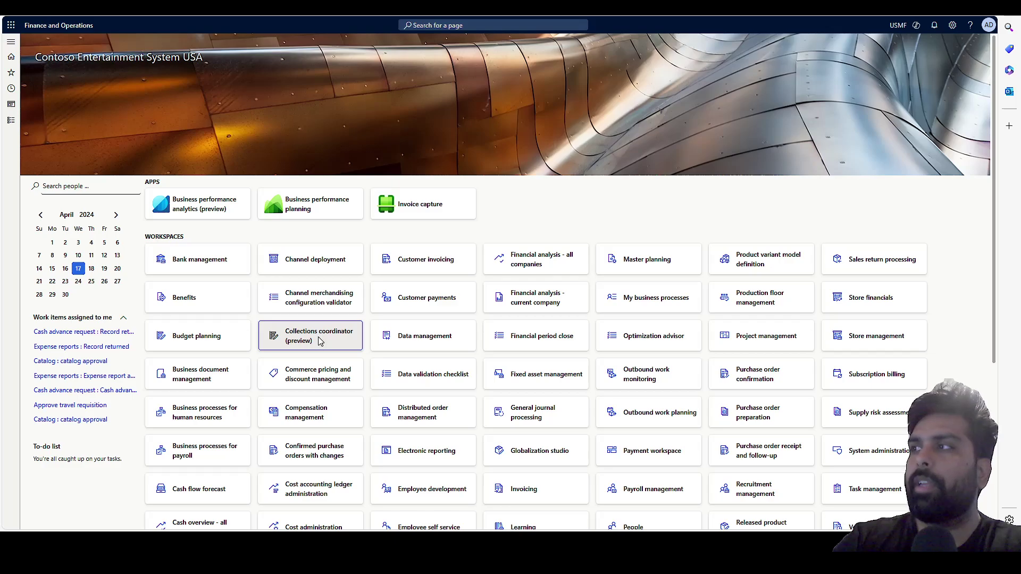
left_click(320, 341)
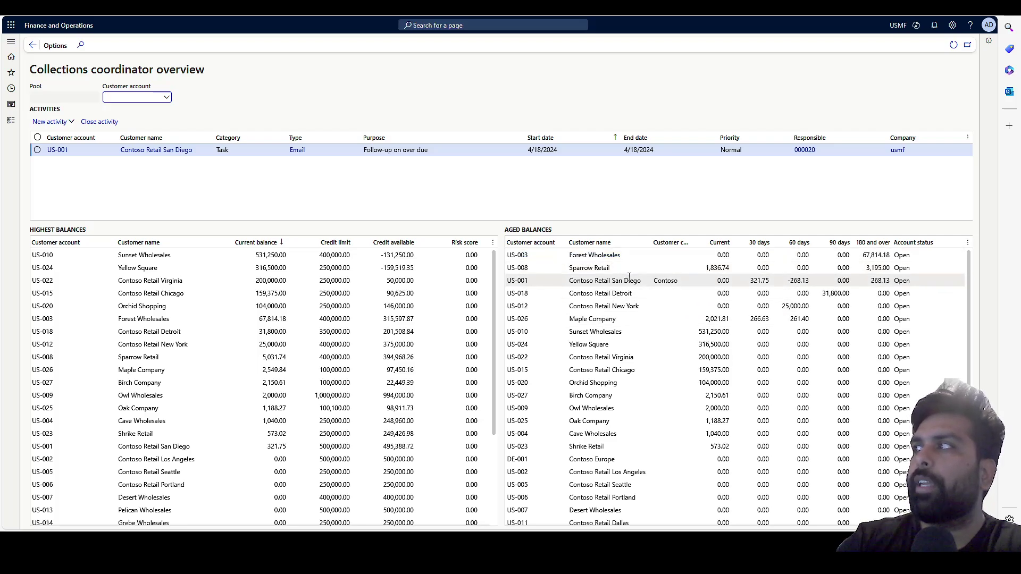
mouse_move(629, 277)
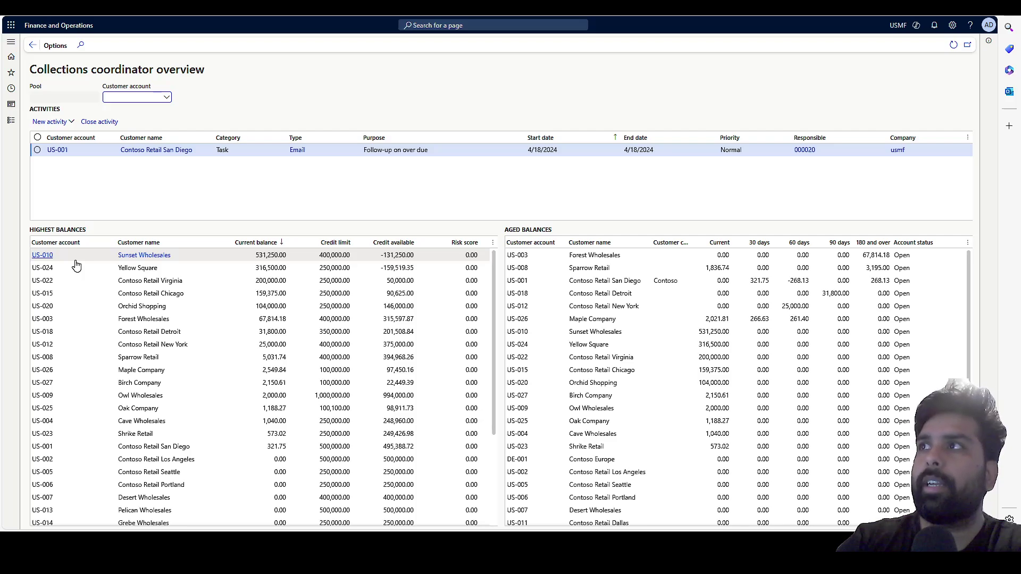
Filter the overview to customer account US-001 and select its Highest and Aged balances rows.
left_click(167, 98)
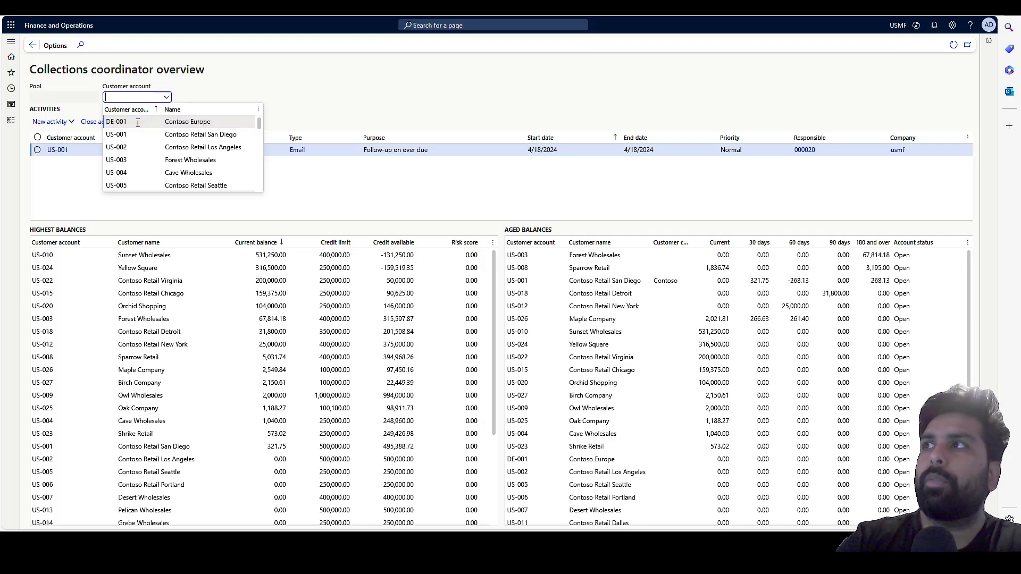
left_click(128, 136)
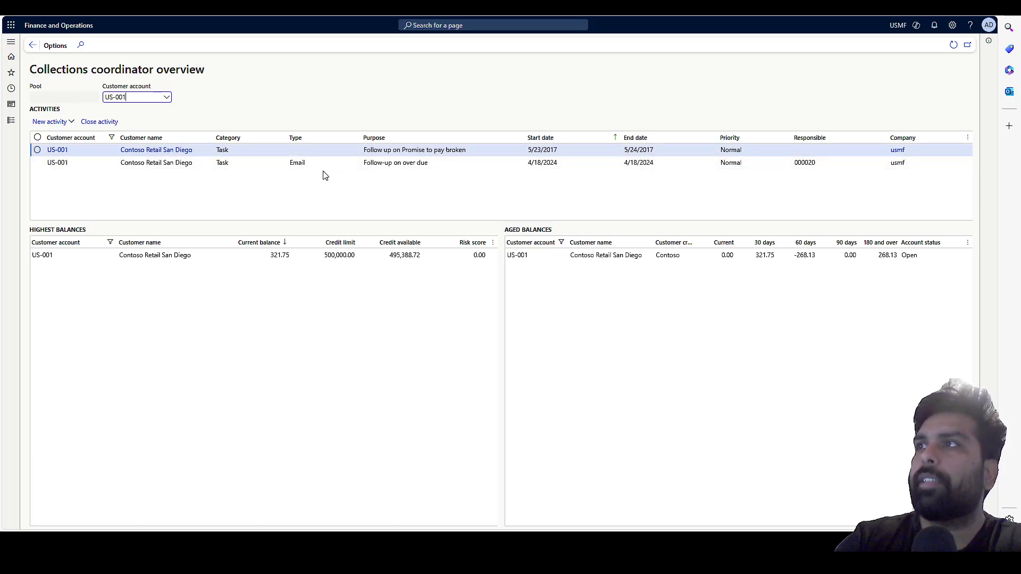
left_click(238, 259)
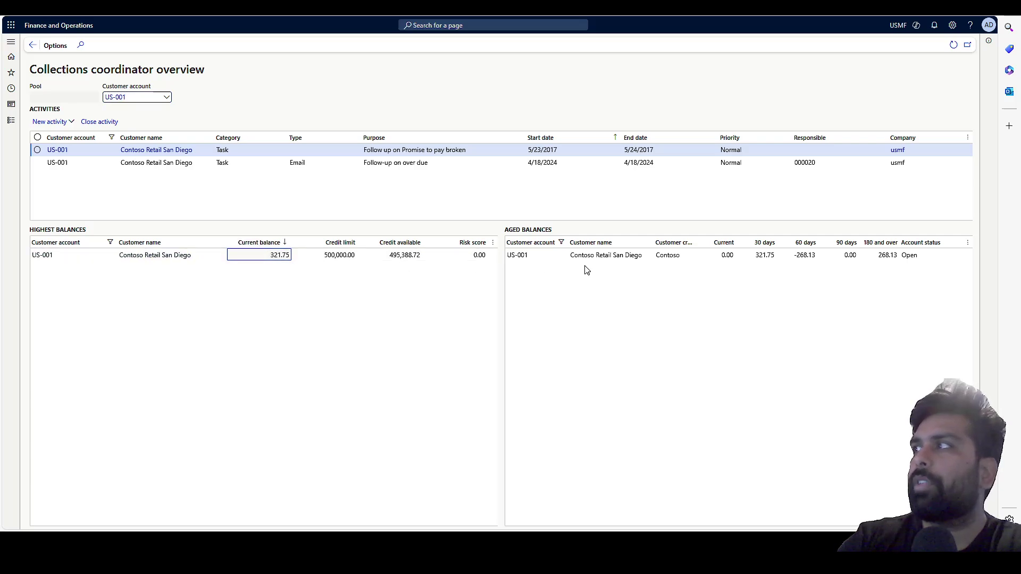
left_click(674, 258)
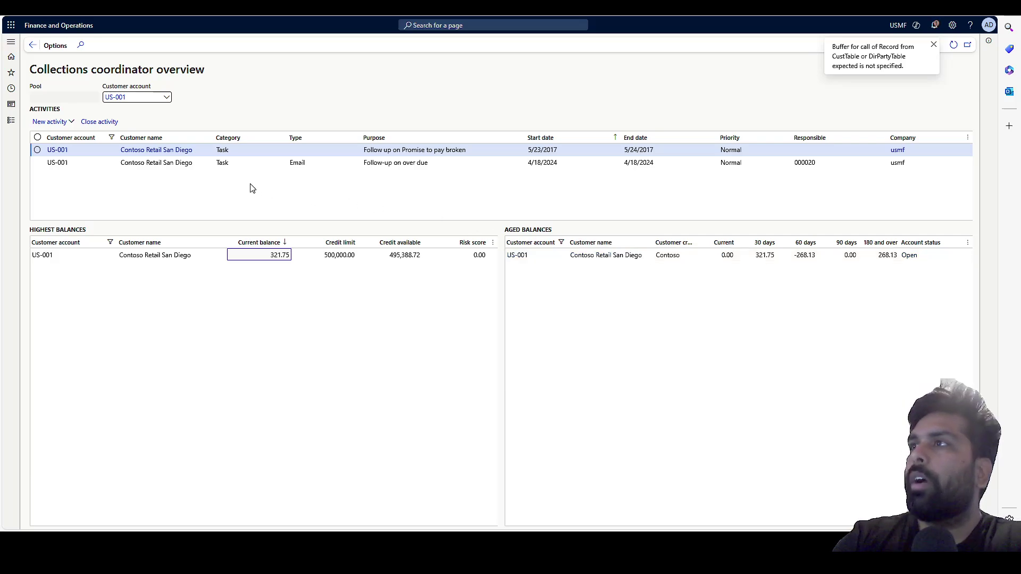
left_click(66, 125)
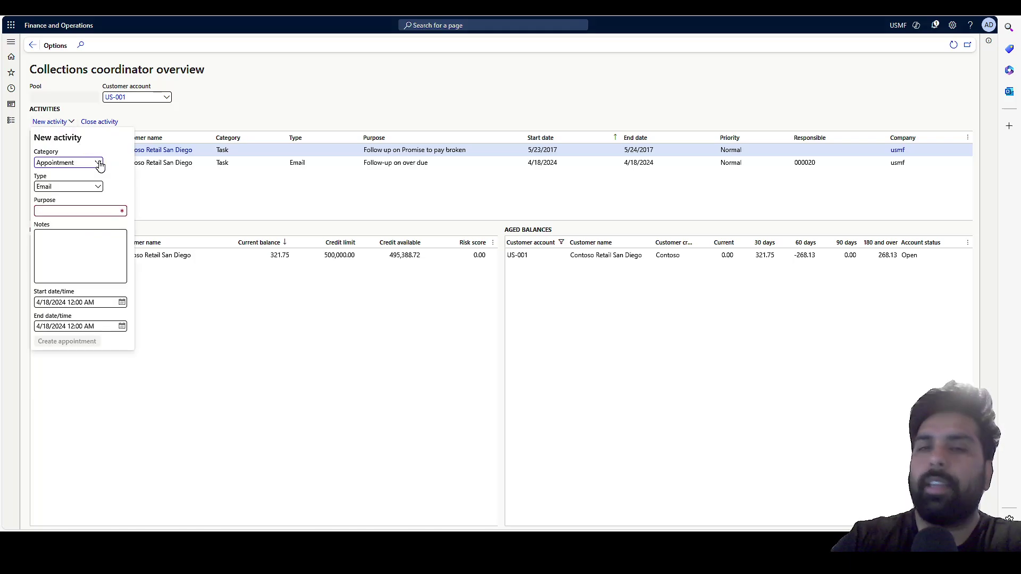
left_click(98, 162)
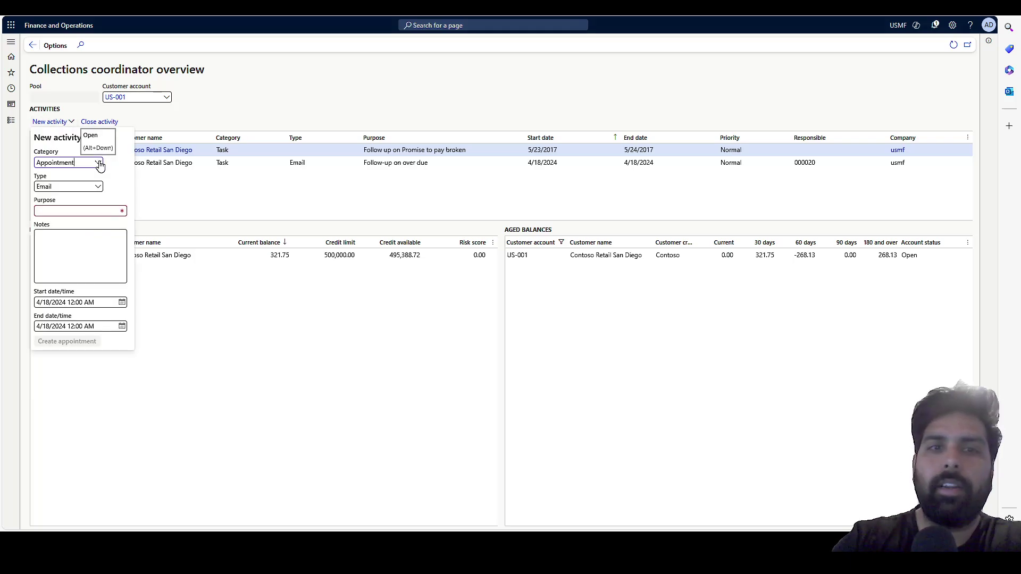
left_click(161, 194)
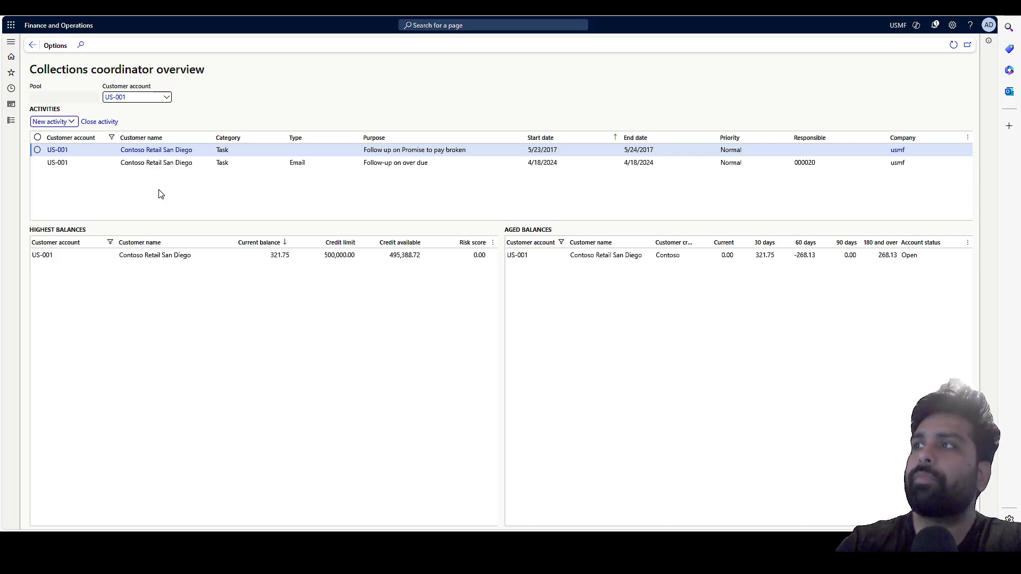
left_click(112, 270)
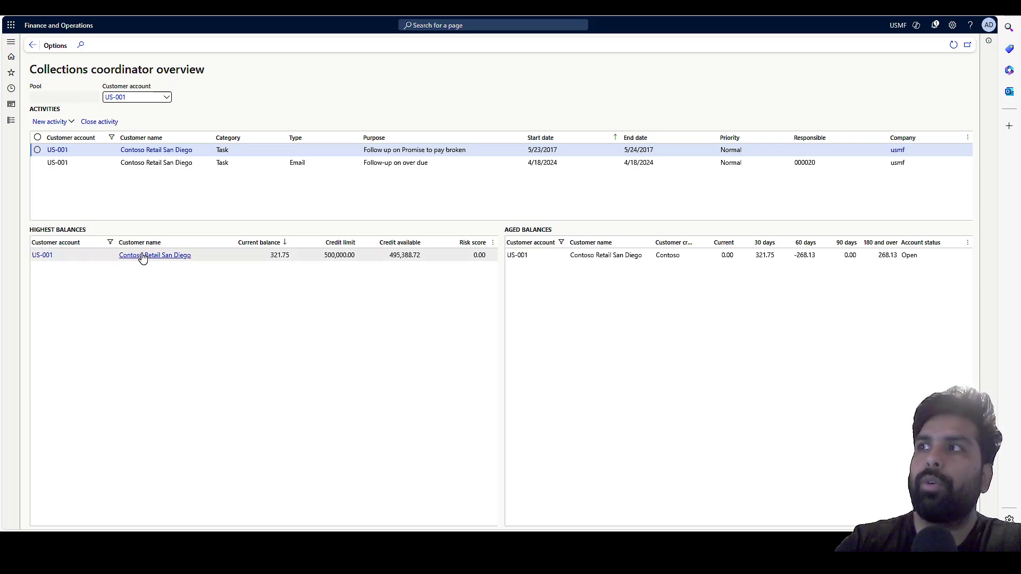
Open the Contoso Retail San Diego customer page from the Highest balances grid.
mouse_move(135, 261)
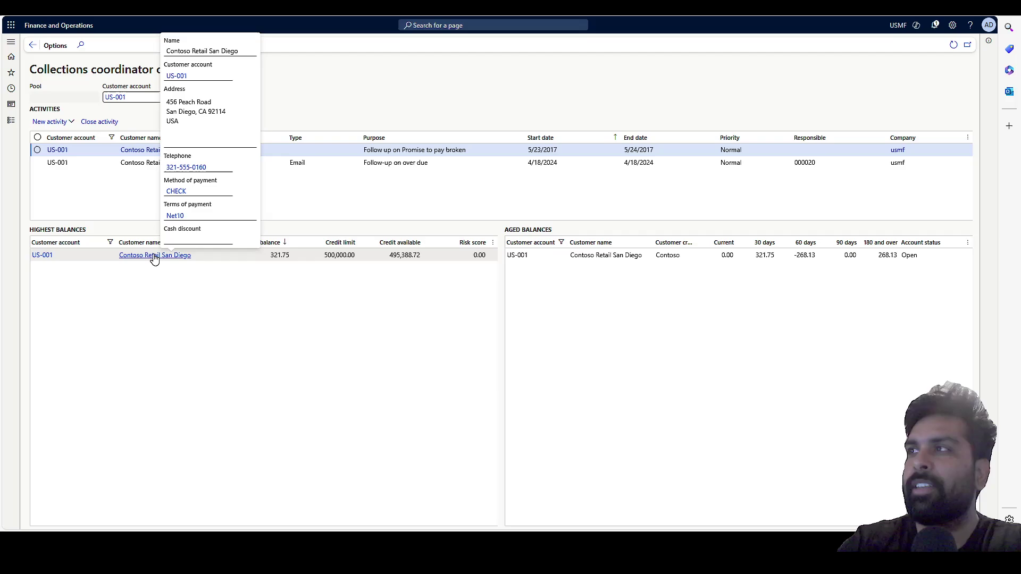
left_click(155, 256)
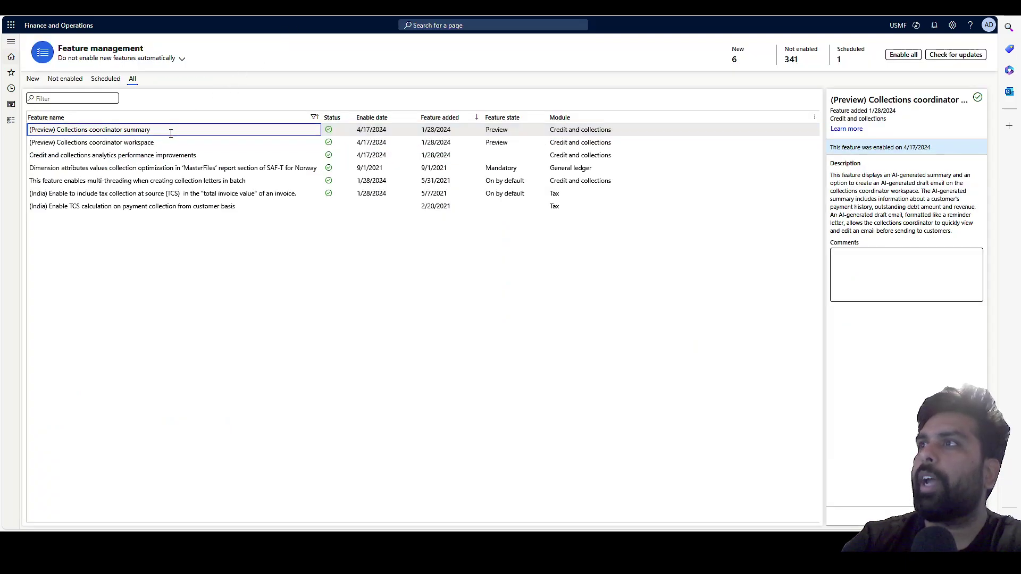
Compare the Collections coordinator workspace and summary feature descriptions in Feature management.
left_click(166, 140)
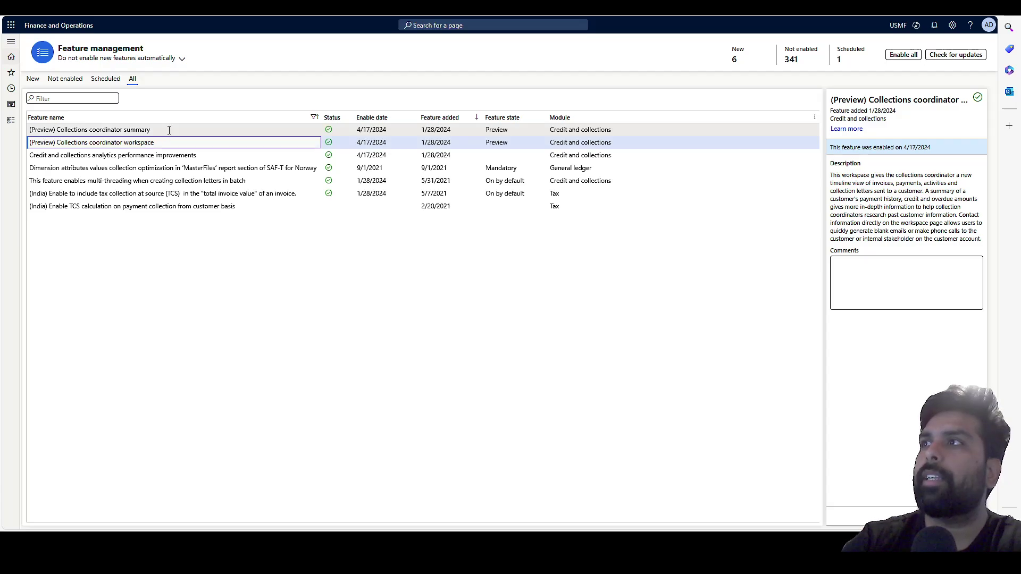
left_click(168, 129)
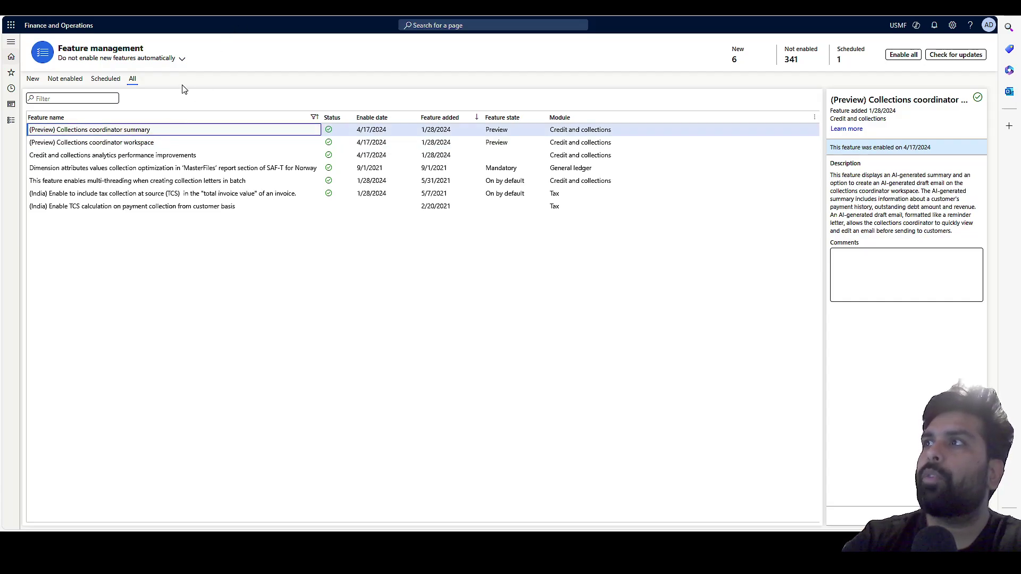
left_click(170, 142)
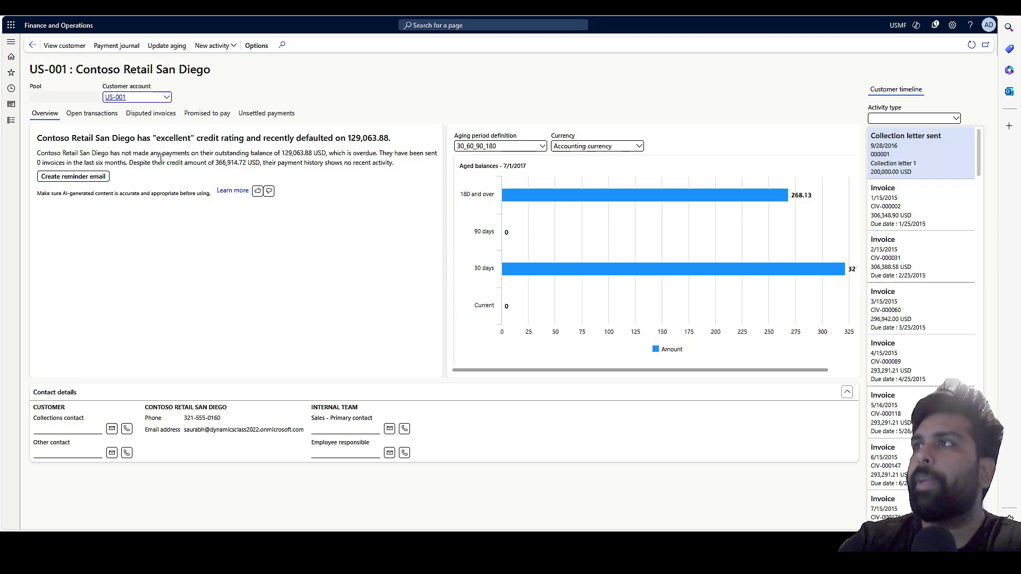
left_click(393, 167)
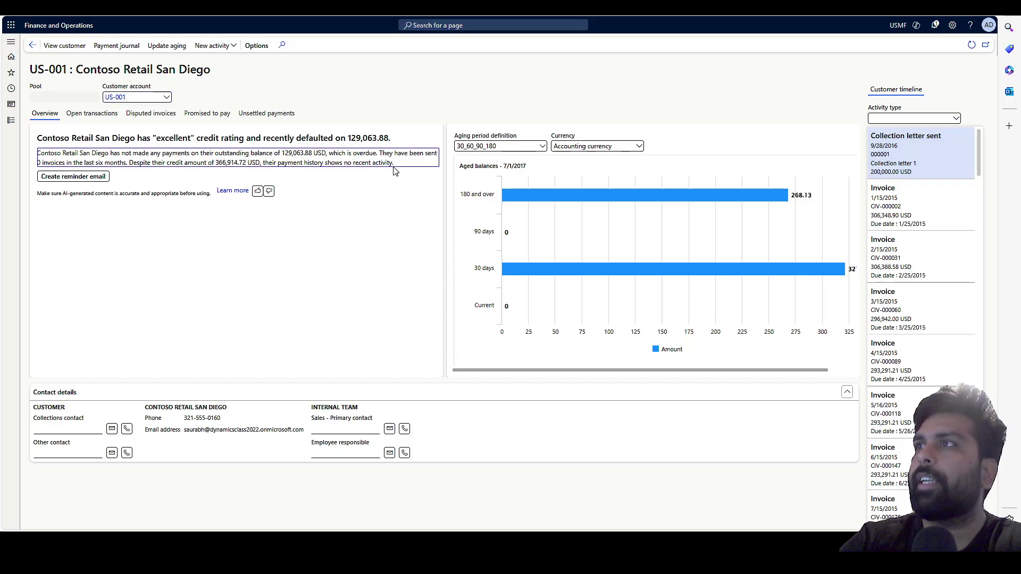
left_click_drag(364, 162, 59, 140)
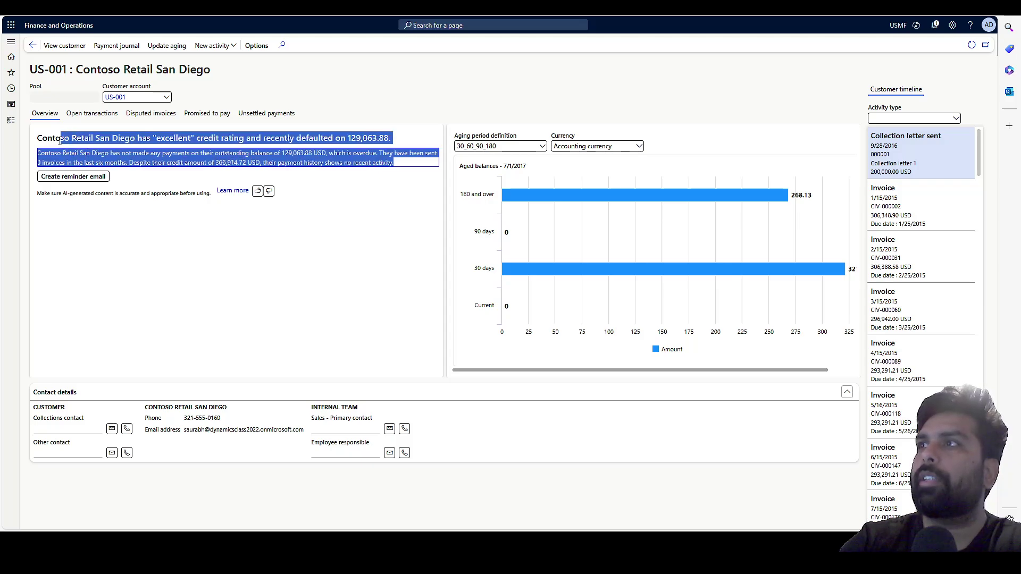
left_click(179, 257)
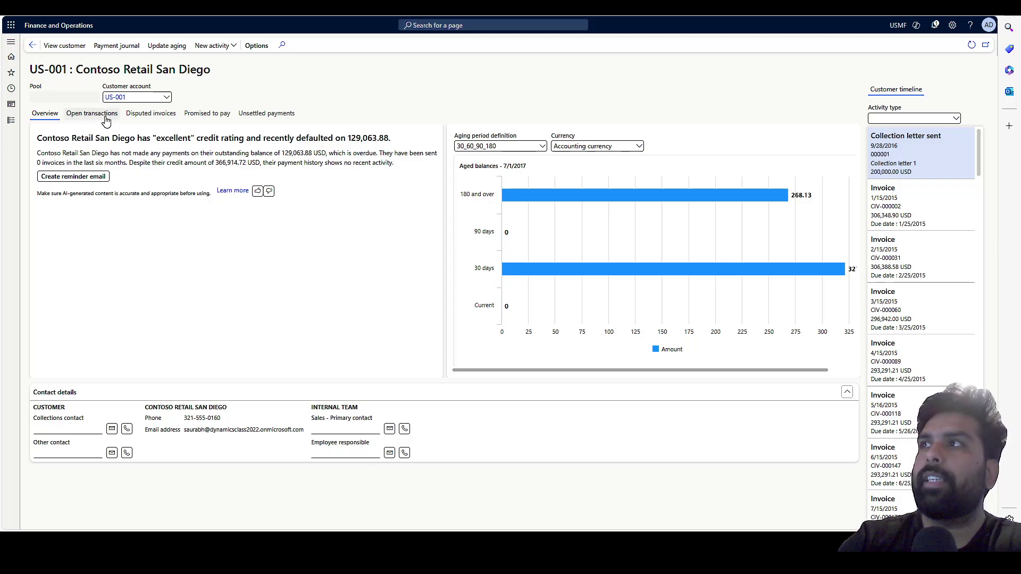
Review the customer's open transactions, disputed, promised-to-pay and unsettled payments, then return to Overview.
left_click(106, 121)
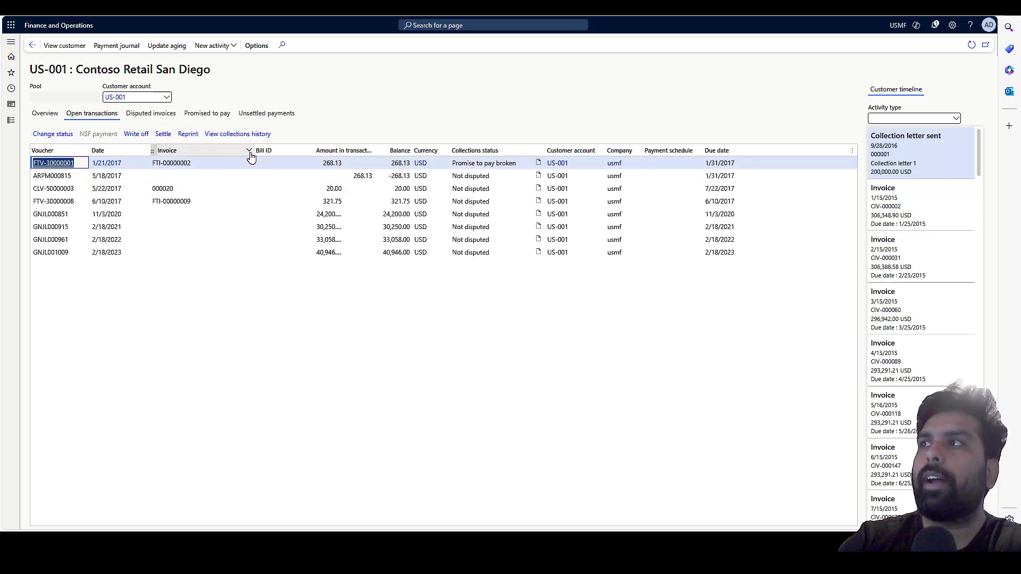
left_click(168, 119)
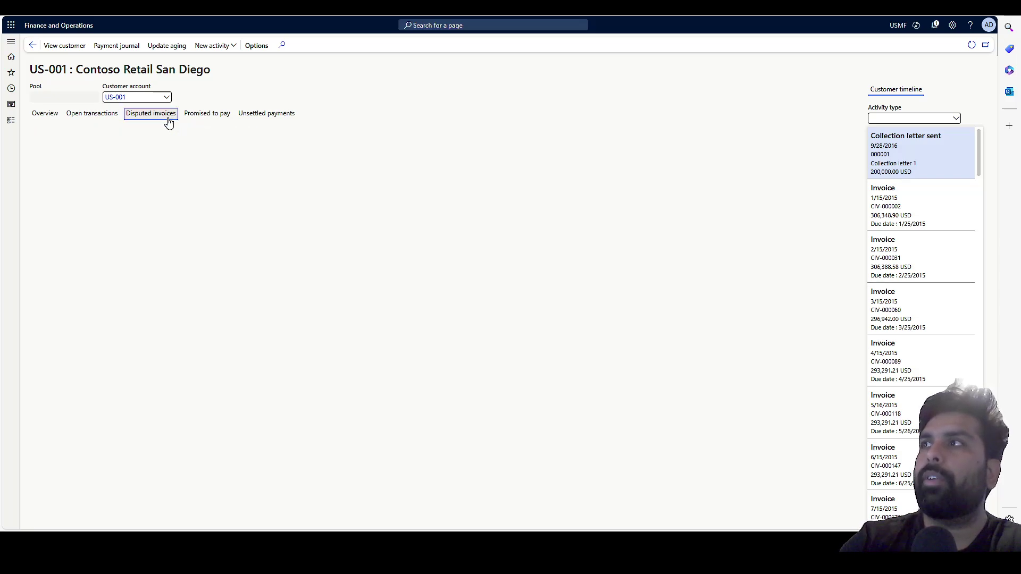
left_click(210, 123)
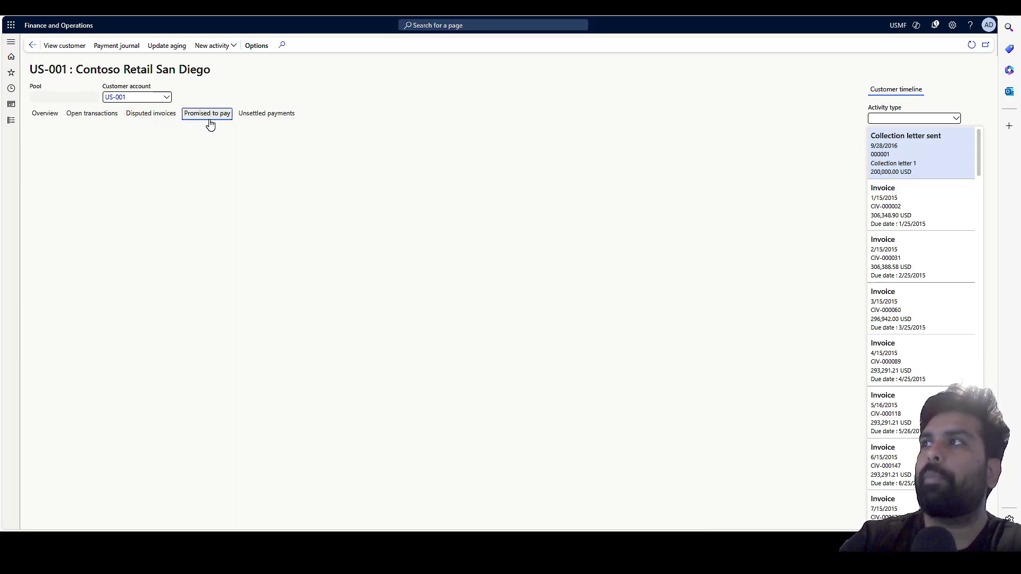
left_click(253, 118)
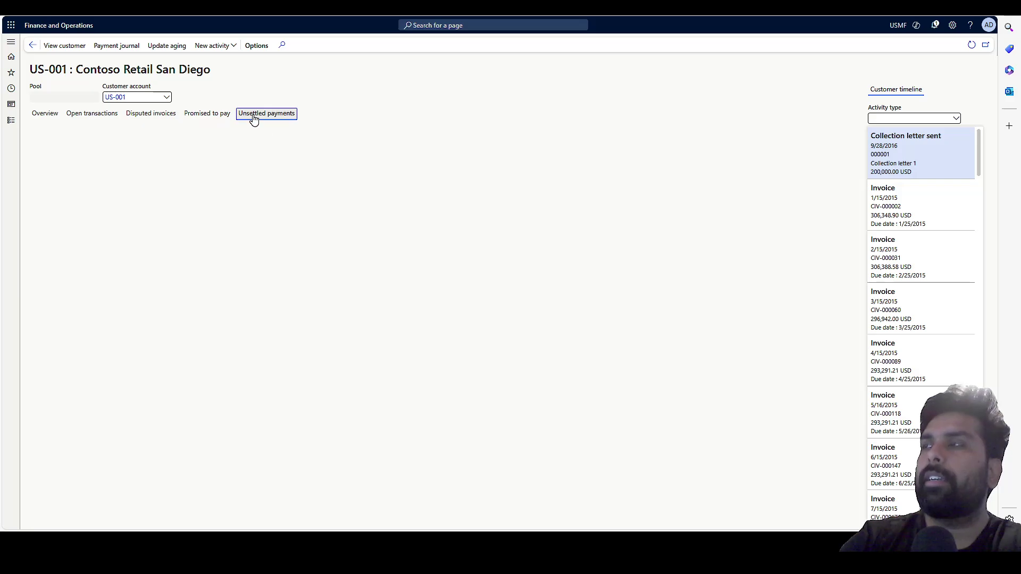
left_click(45, 118)
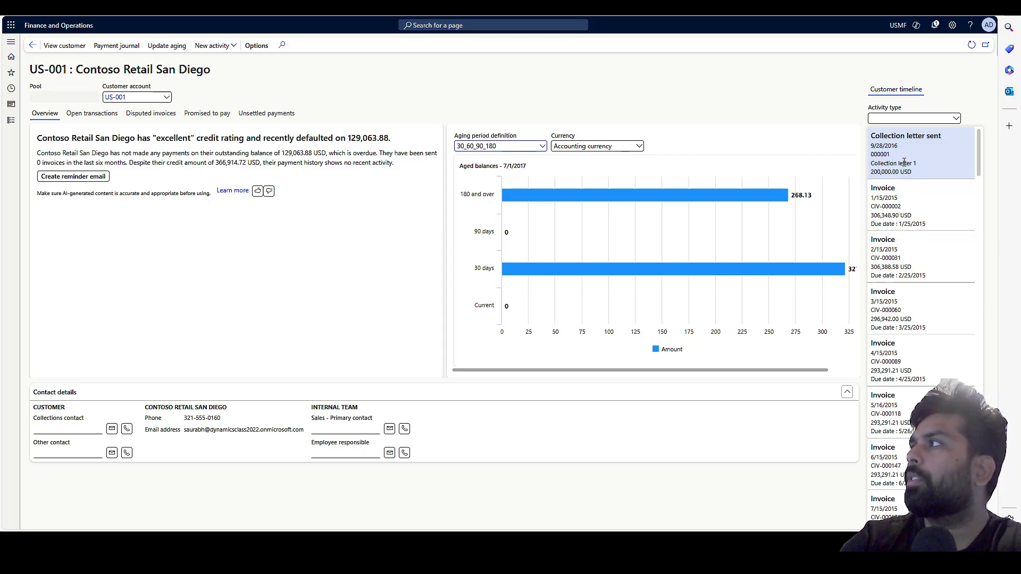
Filter Contoso Retail San Diego's timeline to Payment activities, topped by the 306,348.90 USD receipt.
left_click(905, 200)
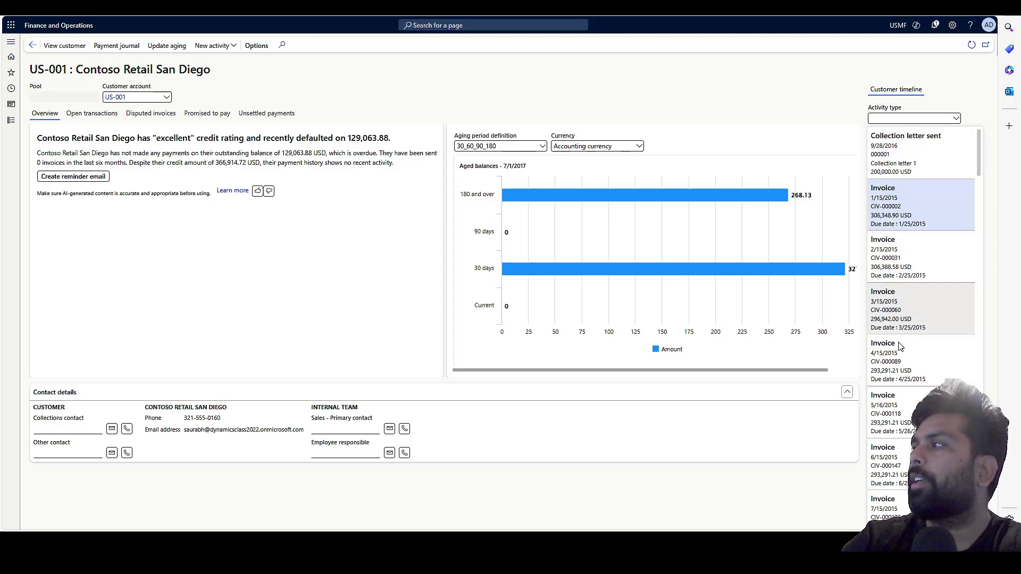
left_click(956, 119)
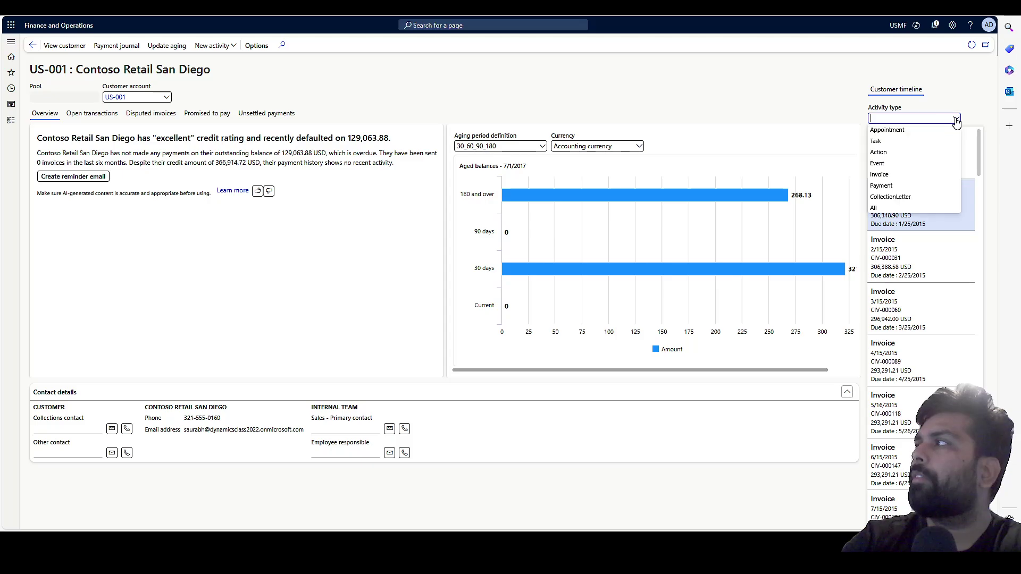
left_click(893, 187)
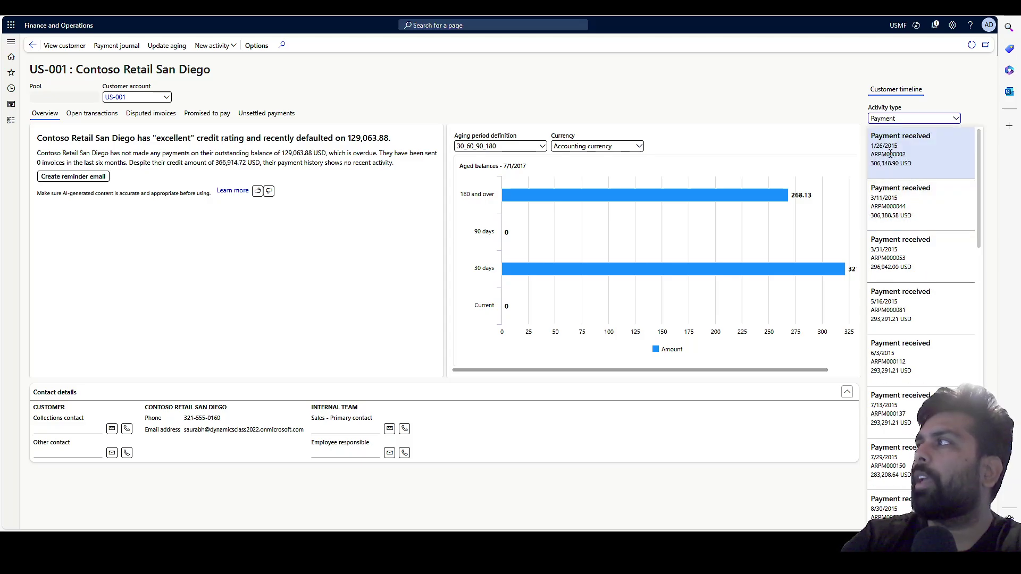
mouse_move(887, 151)
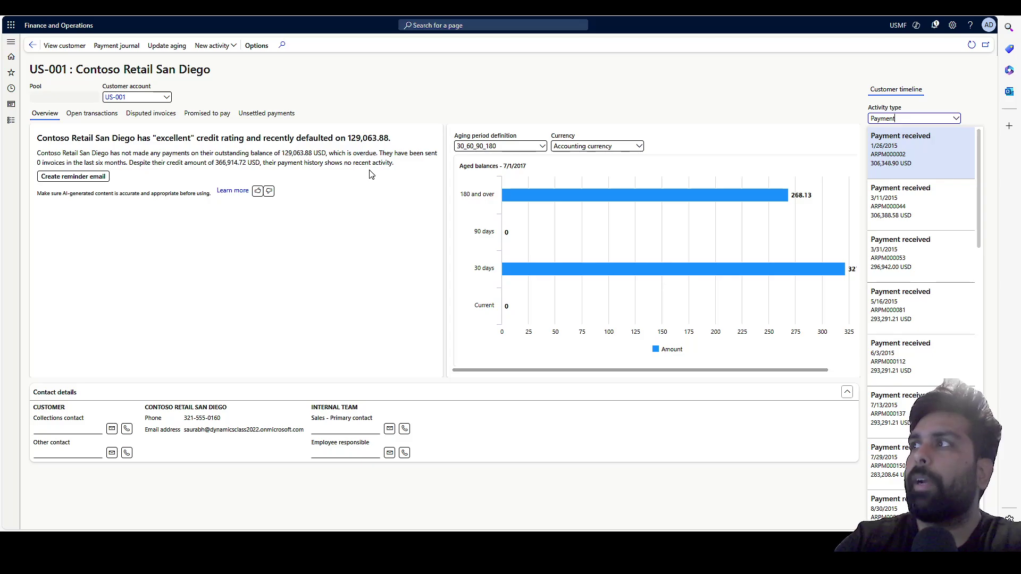
Review the AI overdue-balance summary, then request a reminder email for Contoso Retail San Diego.
left_click_drag(380, 162, 150, 152)
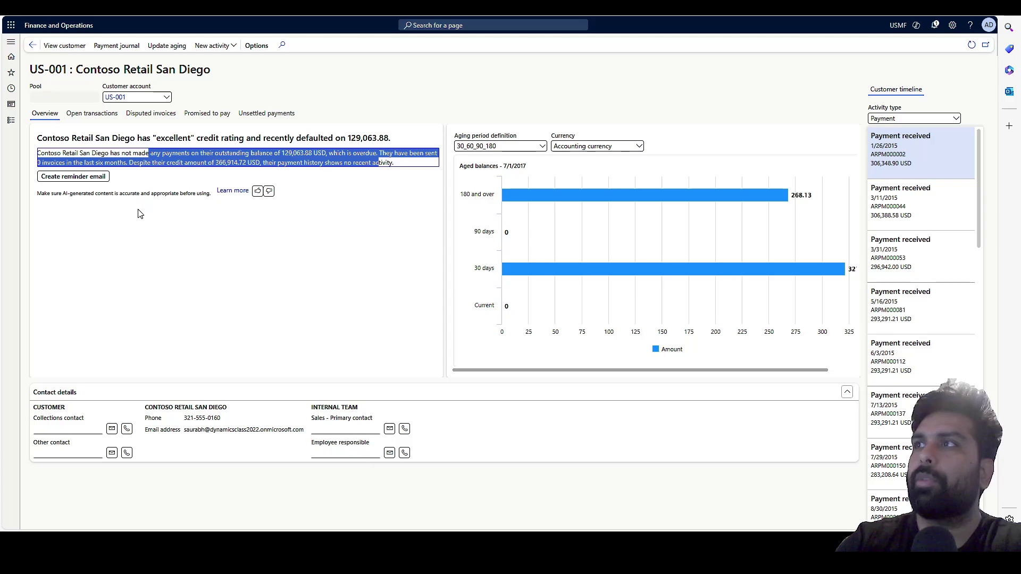
left_click(134, 227)
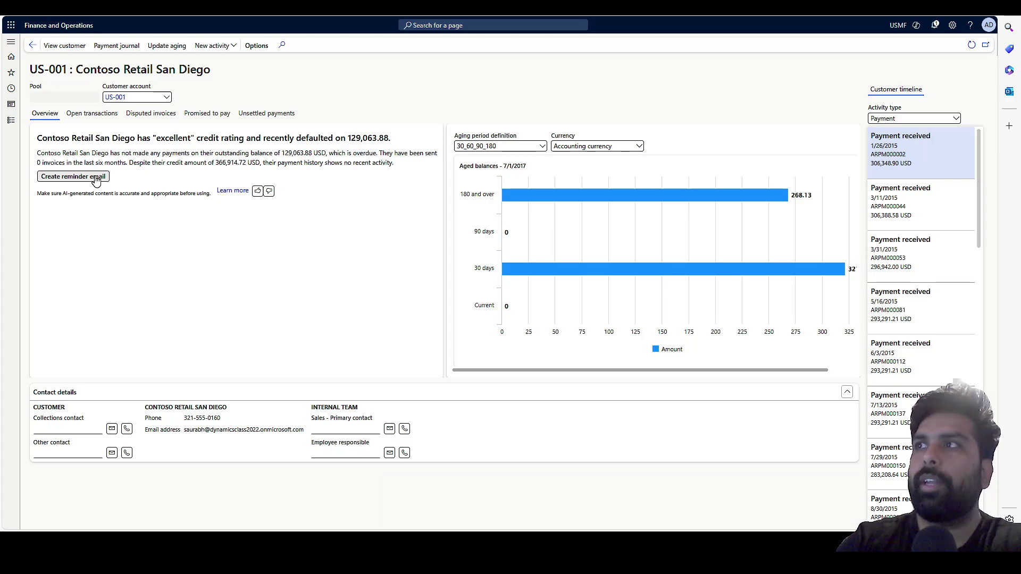
left_click(97, 178)
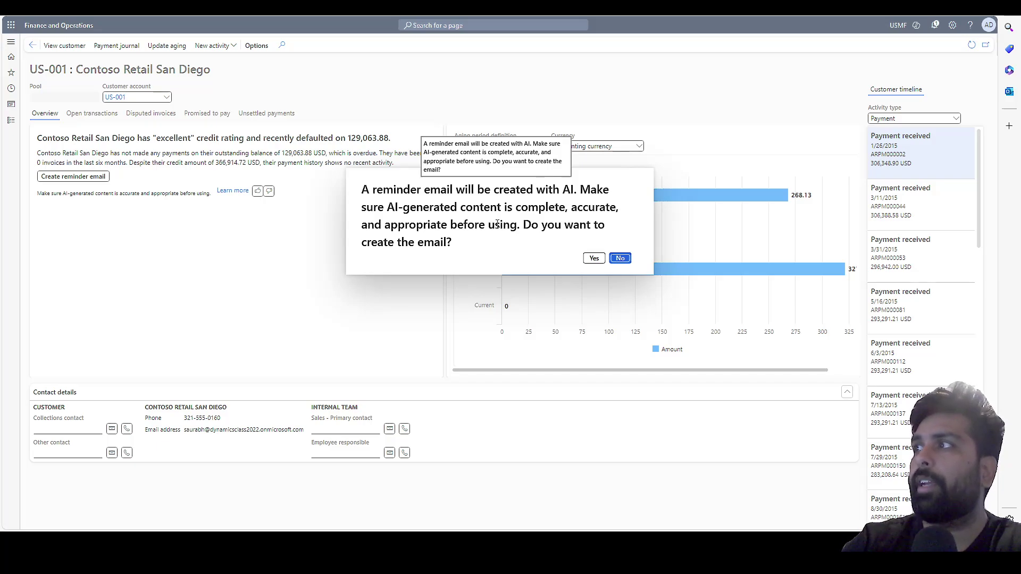
Confirm creating the AI reminder email about the 129,063.88 USD overdue balance.
left_click(593, 259)
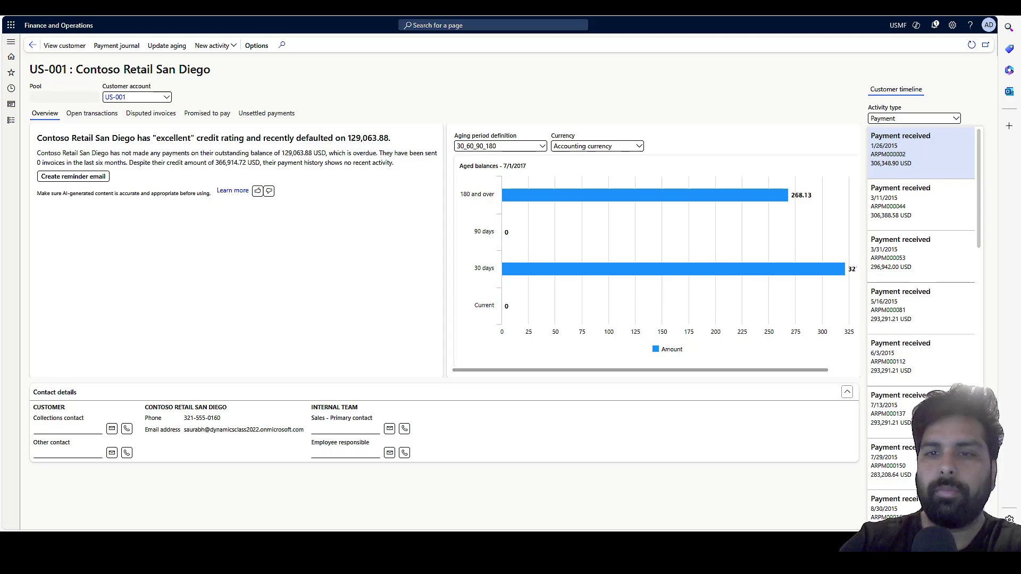
left_click(73, 176)
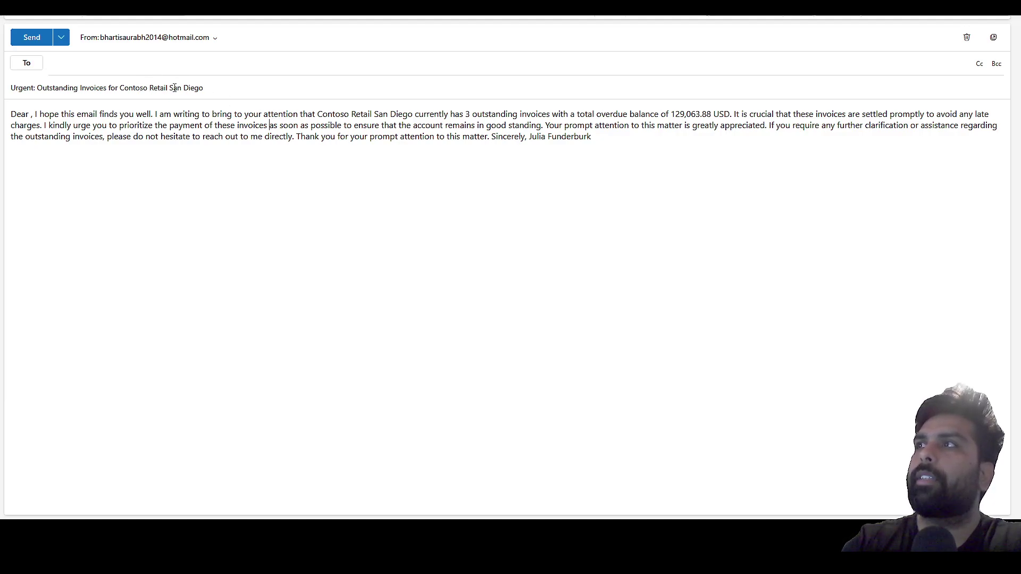
Read the AI-drafted reminder's subject and body covering three outstanding invoices.
left_click_drag(209, 88, 37, 88)
left_click(81, 128)
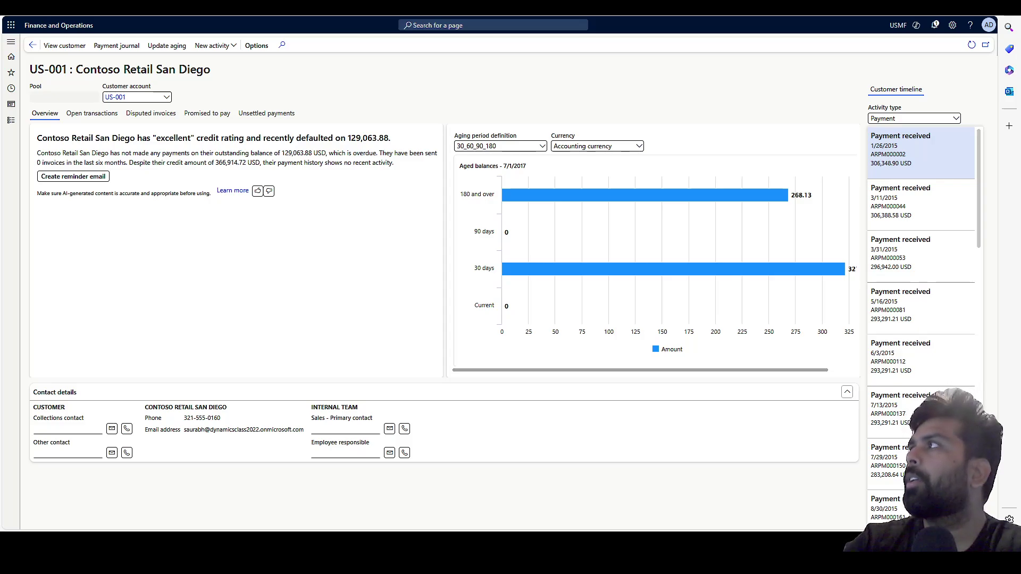
Switch to the Outlook inbox holding the customer US-001 payment update reply.
key("ctrl+Tab")
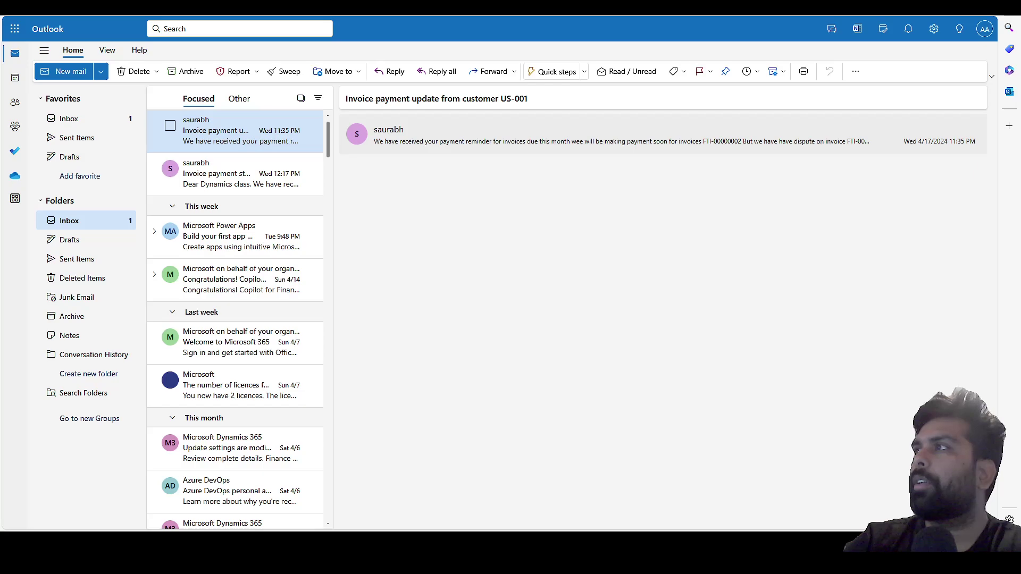
Expand the 'Invoice payment update from customer US-001' email so Copilot for Finance summarizes it.
left_click(490, 152)
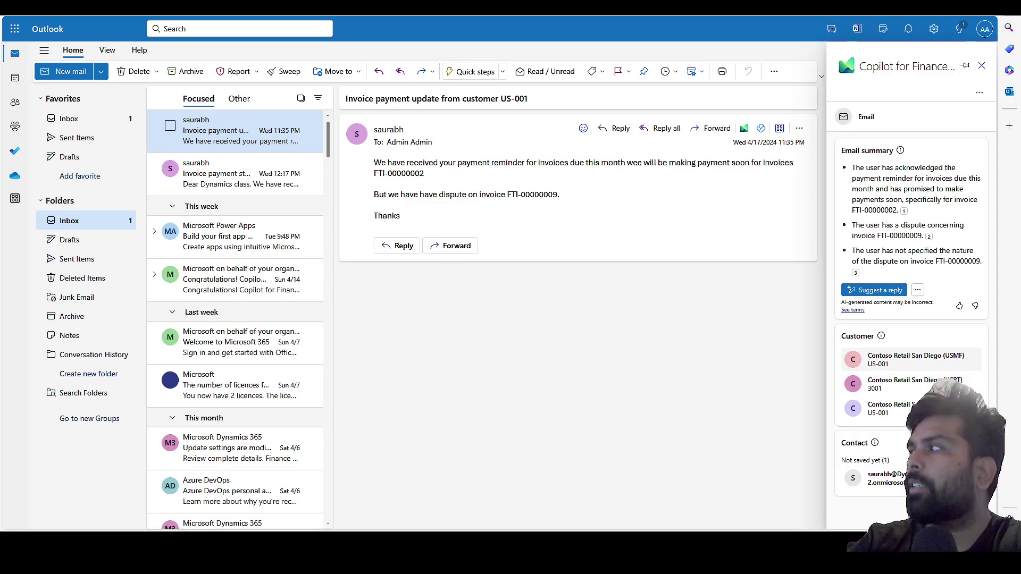
Open Contoso Retail San Diego's customer card and scroll to outstanding invoices FTI-00000002 and FTI-00000009.
left_click(904, 358)
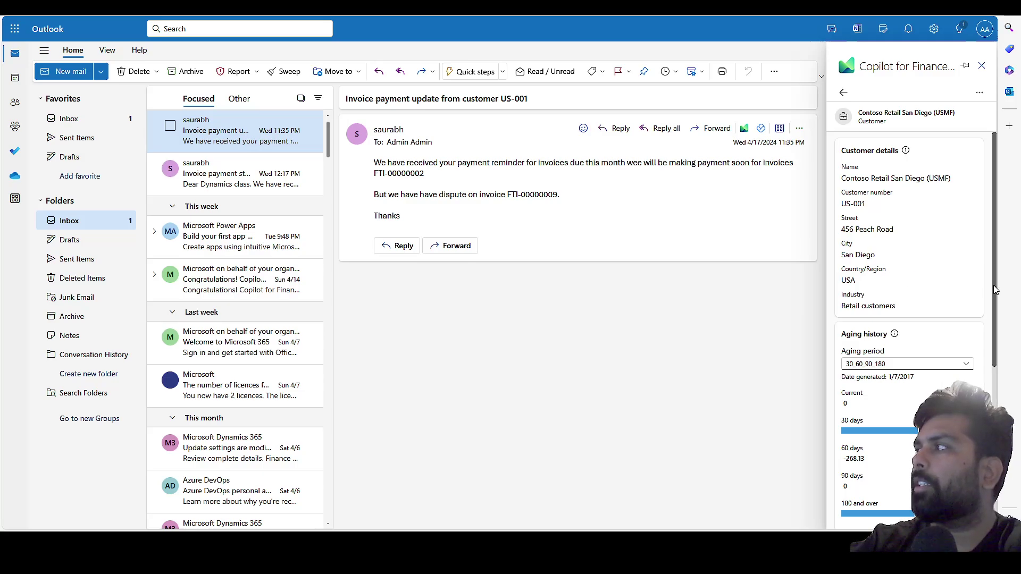
left_click_drag(994, 292, 994, 296)
scroll(858, 332, "down", 3)
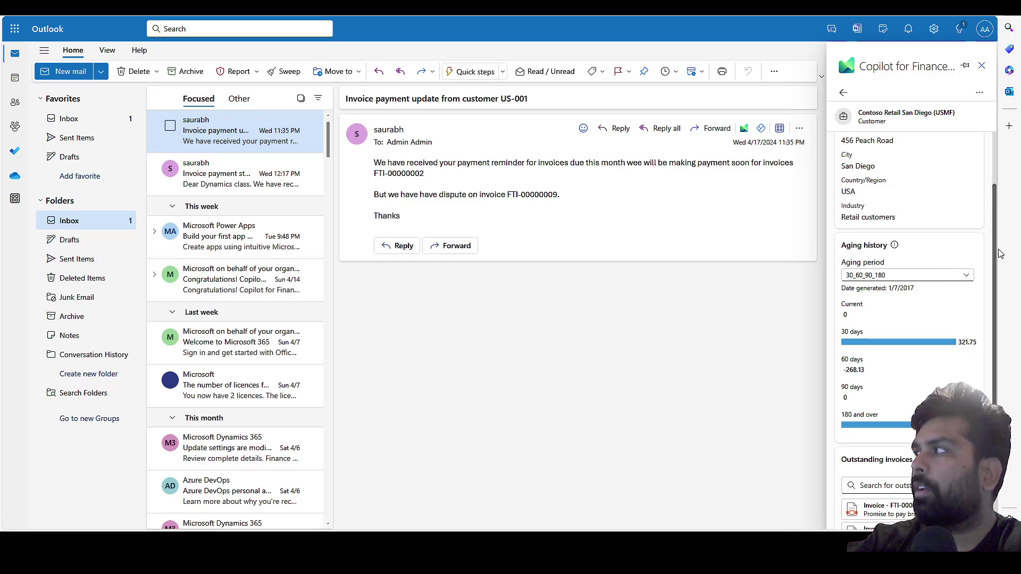
left_click_drag(996, 254, 991, 383)
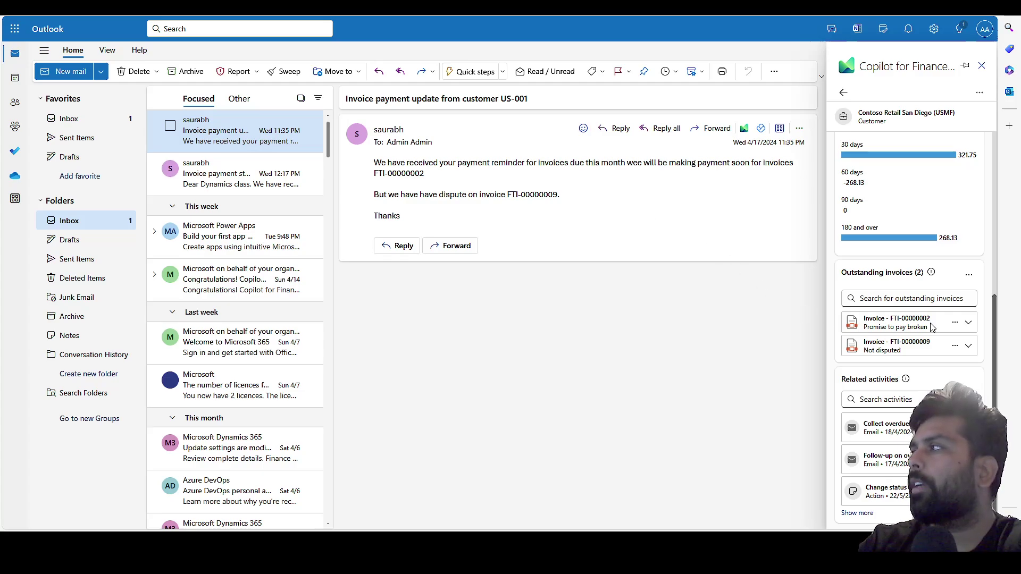
Expand invoice FTI-00000009 to show voucher FTV-30000008, date 10/6/2017, and 321.75 USD.
left_click(968, 347)
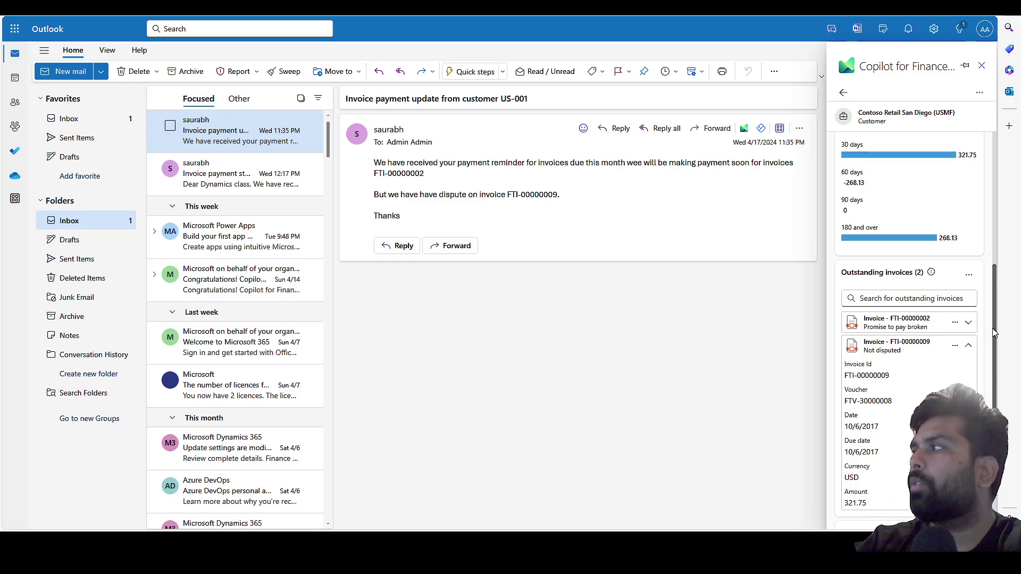
left_click_drag(994, 332, 993, 407)
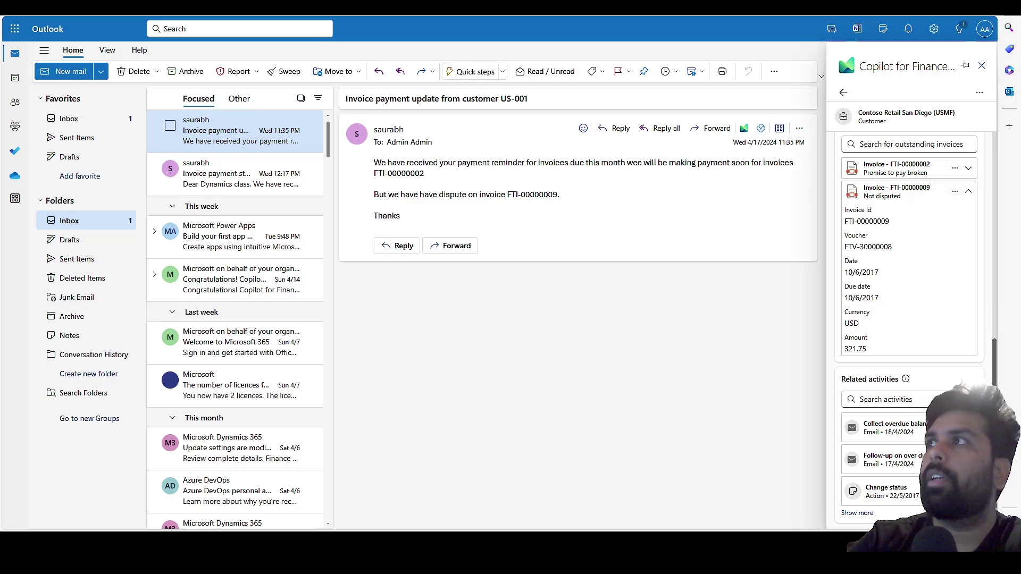
Check US-001's open transactions in Finance and Operations, selecting the still Not disputed FTI-00000009.
left_click(269, 8)
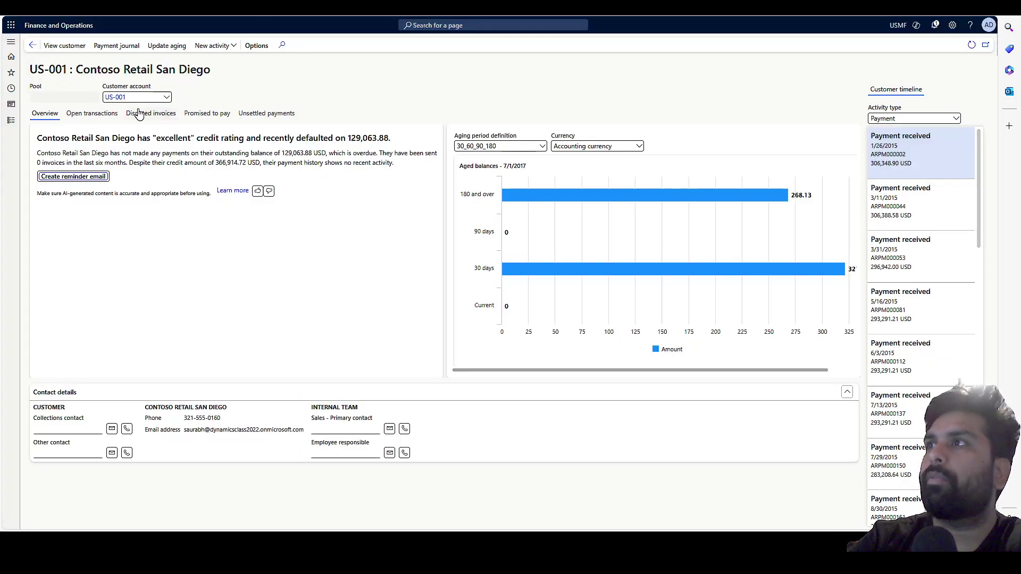
left_click(115, 115)
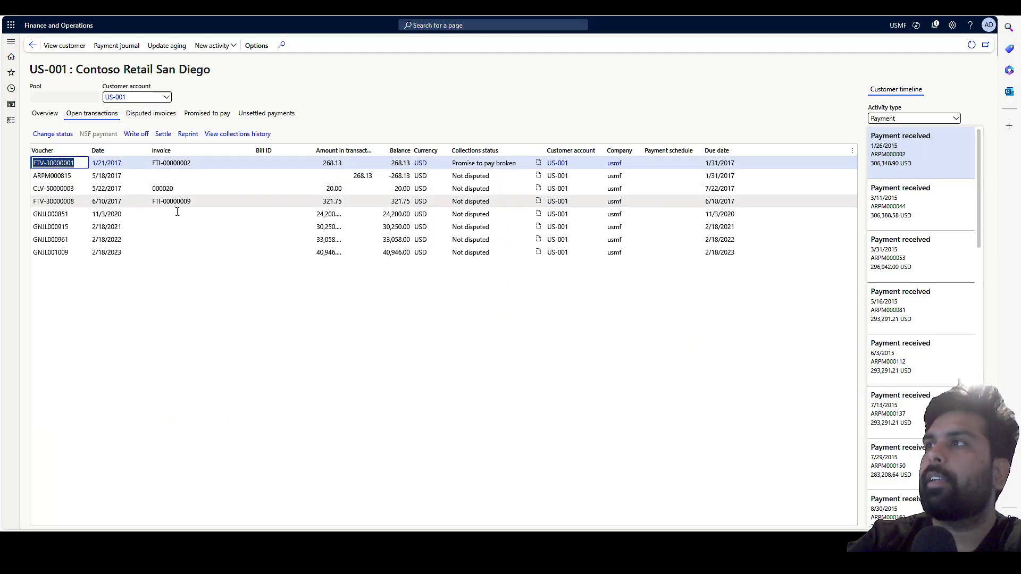
left_click(208, 202)
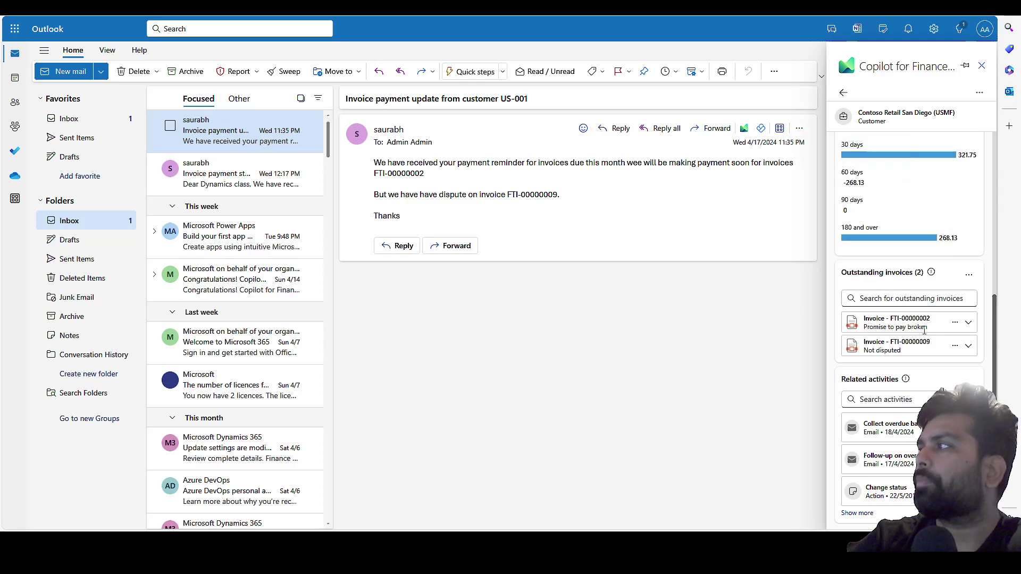
In the Update invoice form, give FTI-00000009 status Disputed and promised-to-pay date 17 April 2024, then save.
left_click(955, 346)
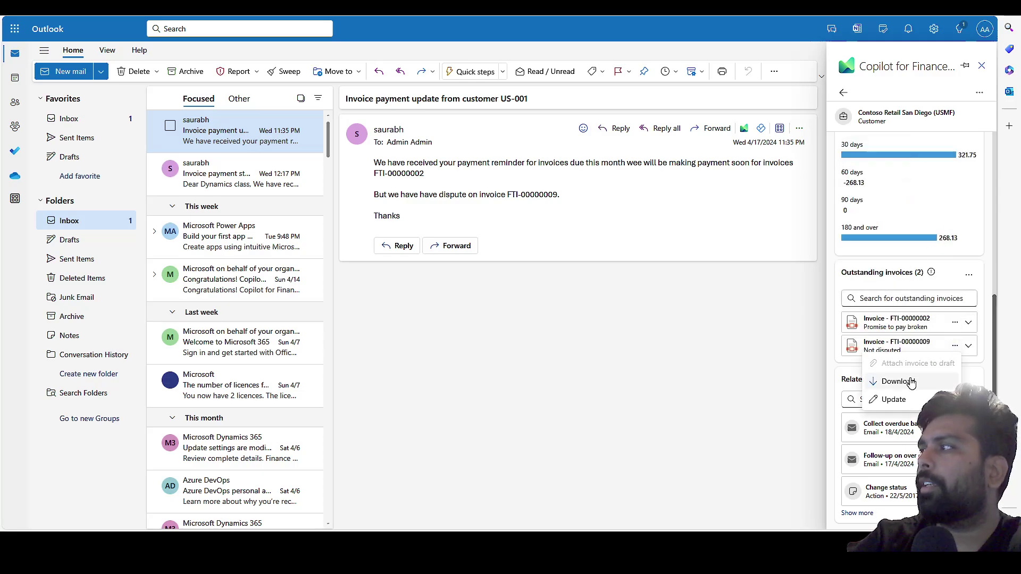
left_click(876, 399)
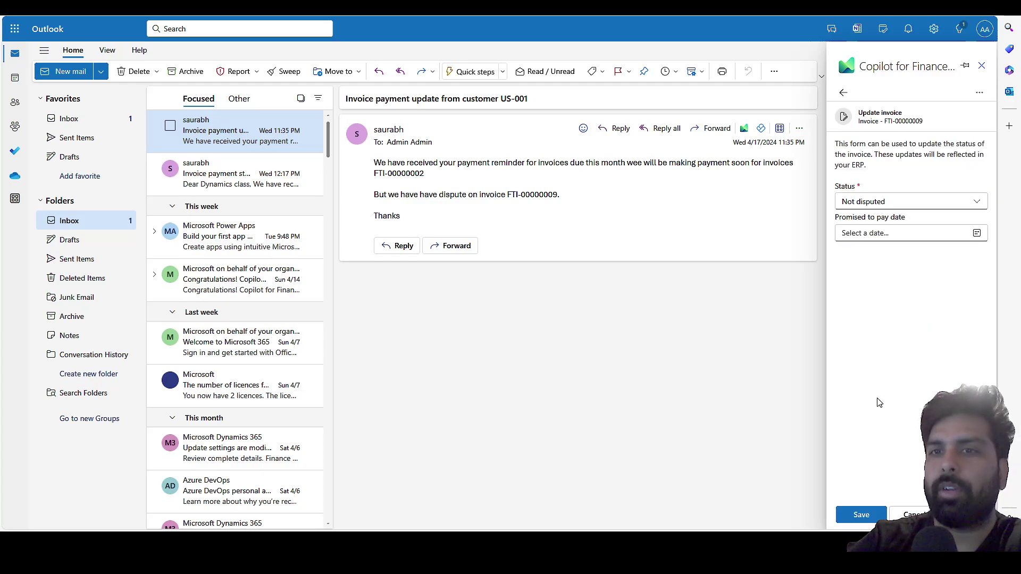
left_click(976, 204)
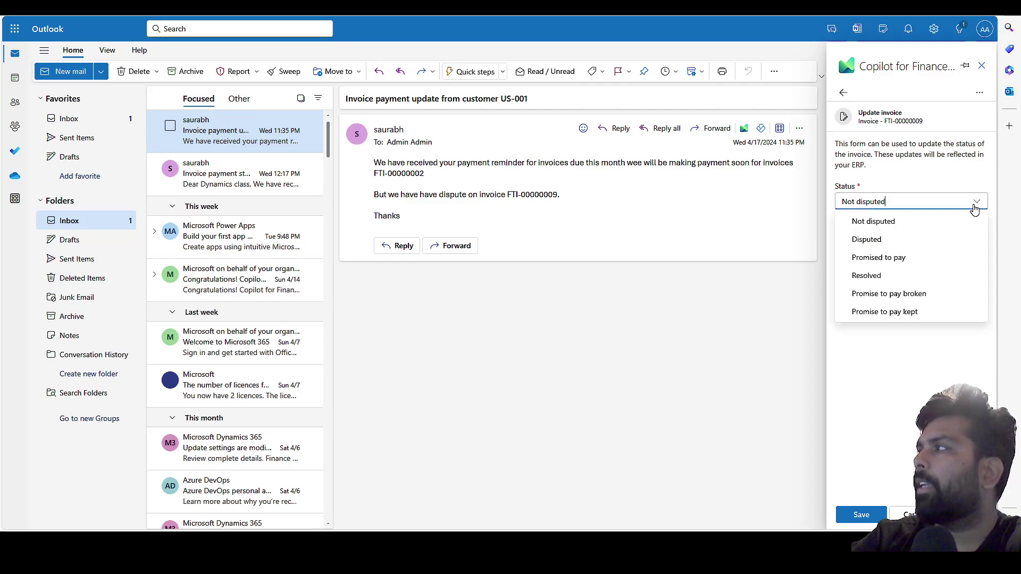
left_click(890, 239)
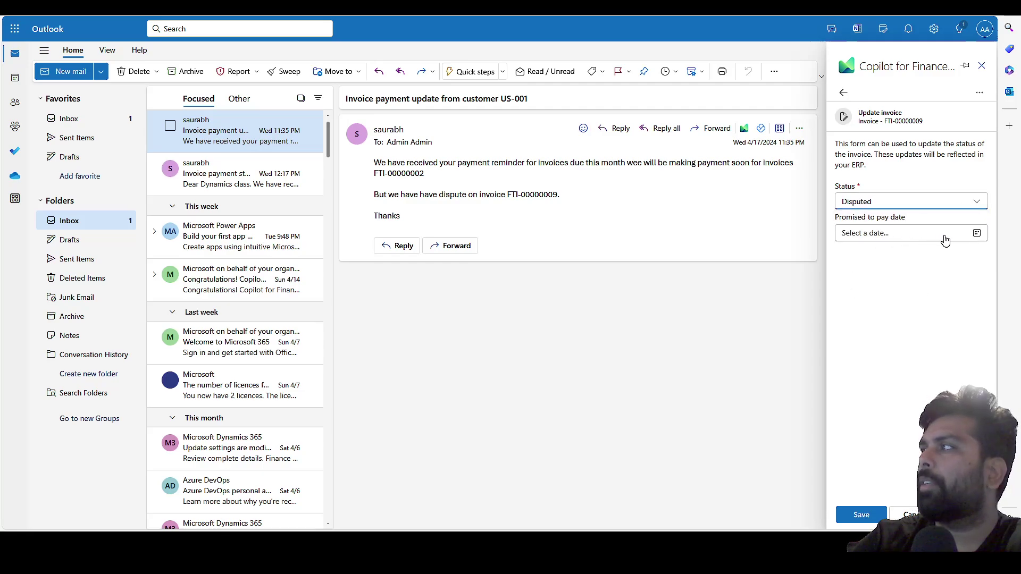
left_click(977, 234)
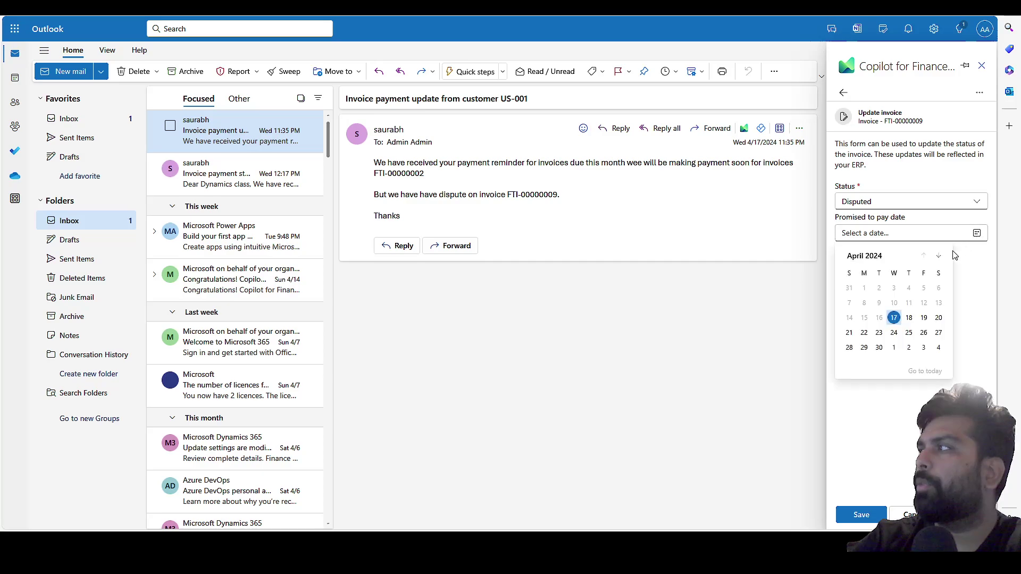
left_click(893, 318)
left_click(860, 515)
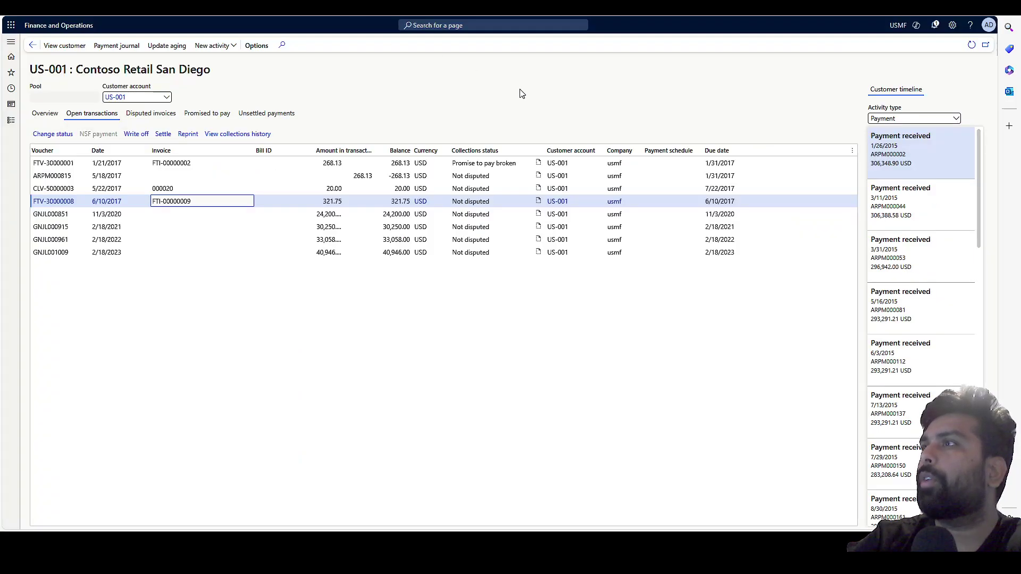
Refresh to confirm FTI-00000009 under Disputed invoices, and set timeline activity type to All.
left_click(972, 45)
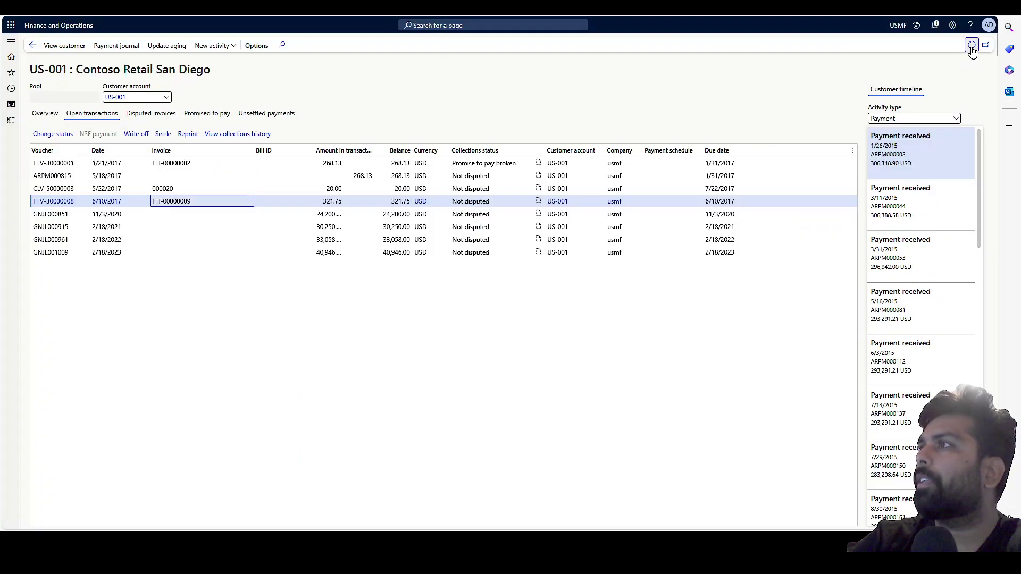
left_click(165, 114)
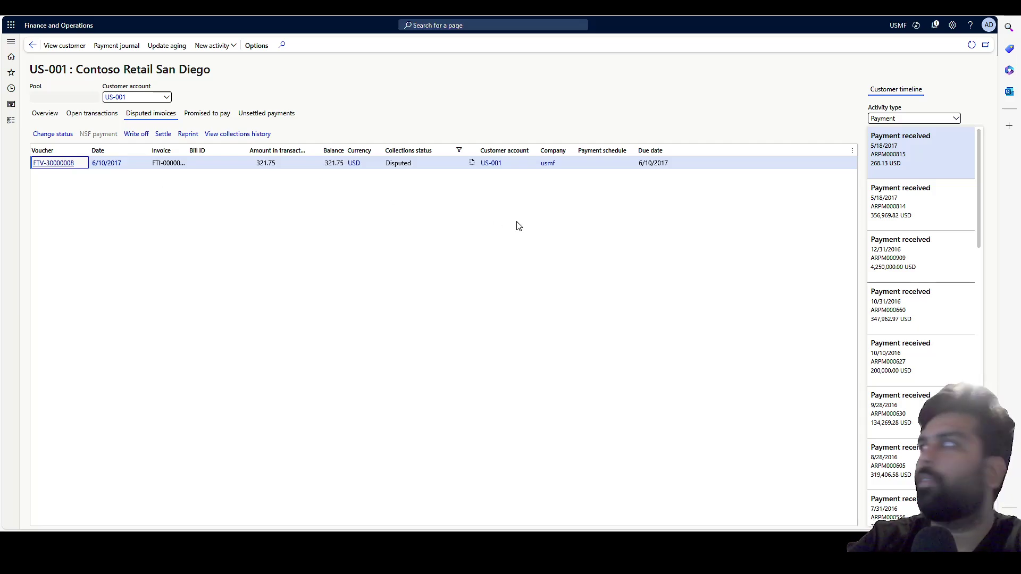
left_click(956, 118)
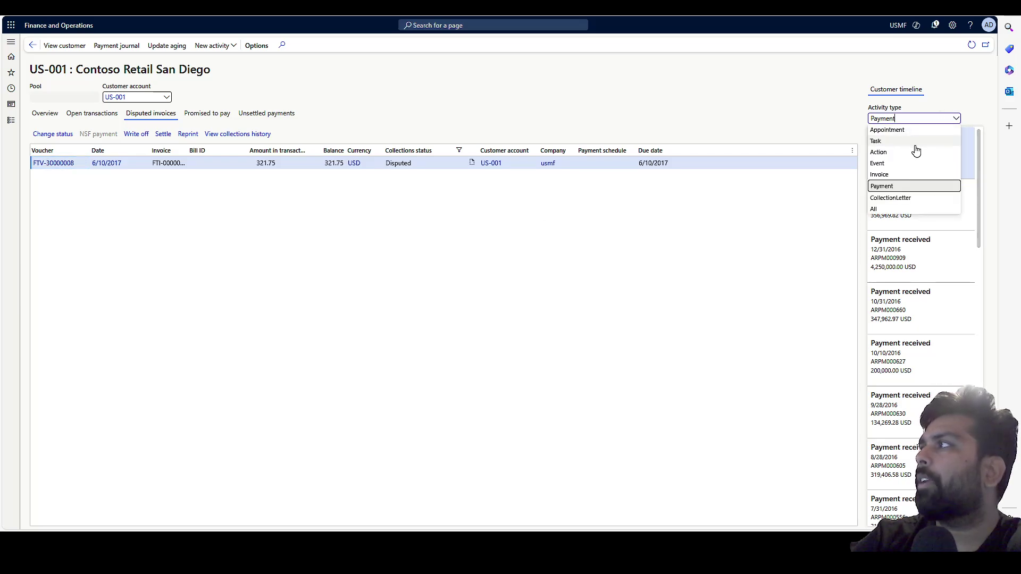
left_click(886, 209)
Review the customer timeline entries, select the newest email task, and return to Outlook.
scroll(904, 138, "down", 5)
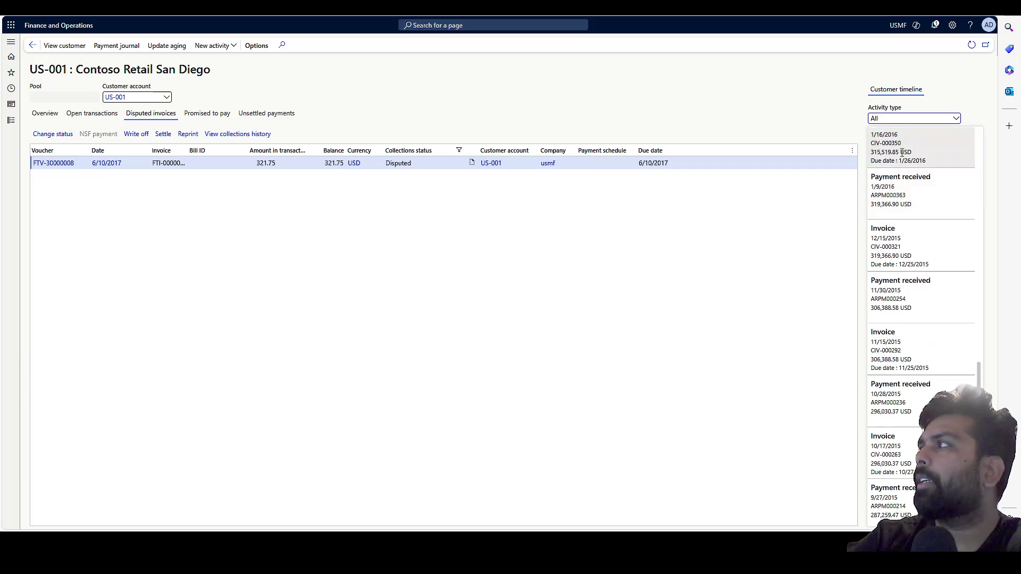
left_click(902, 153)
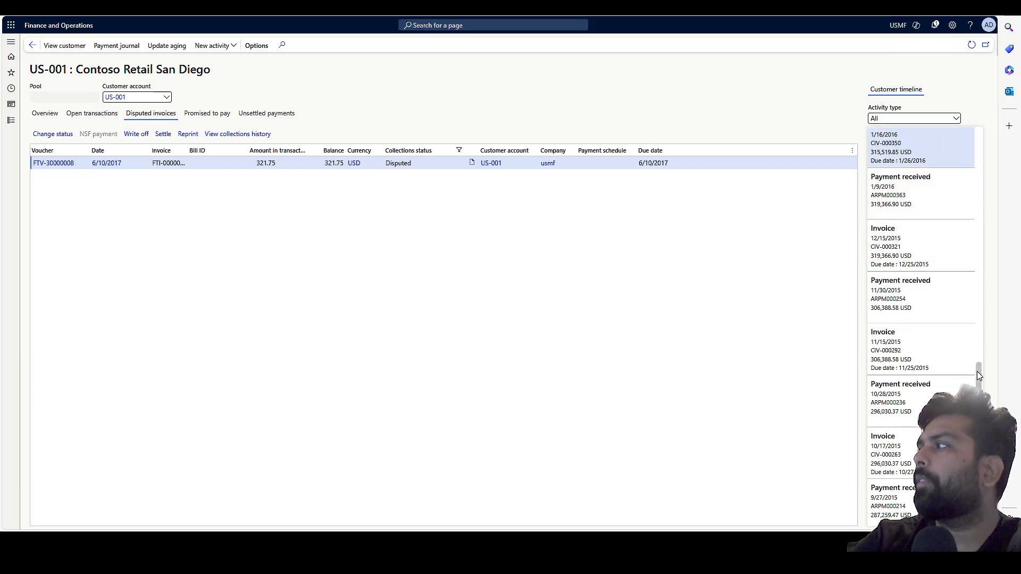
left_click_drag(982, 377, 1009, 95)
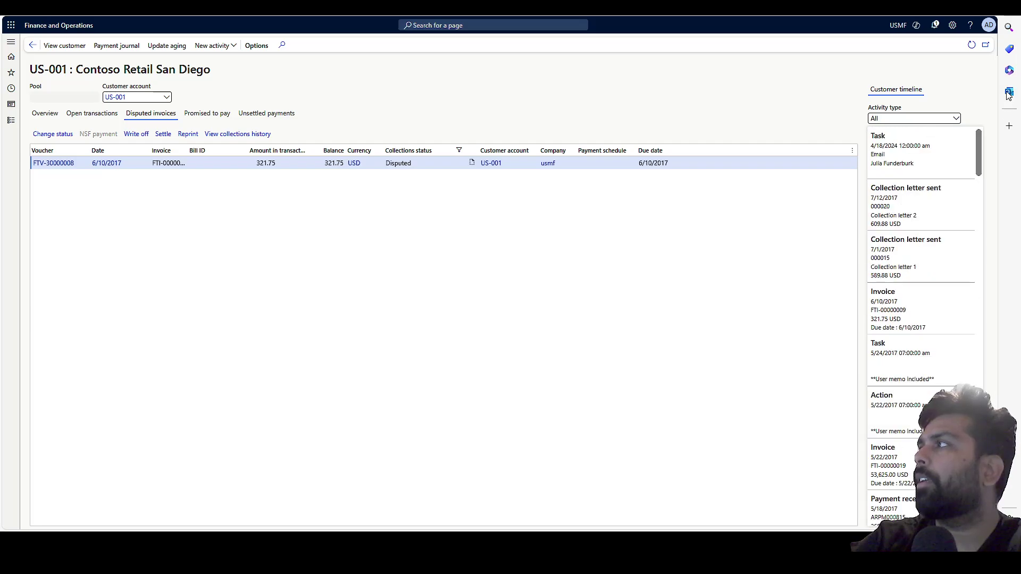
left_click(899, 160)
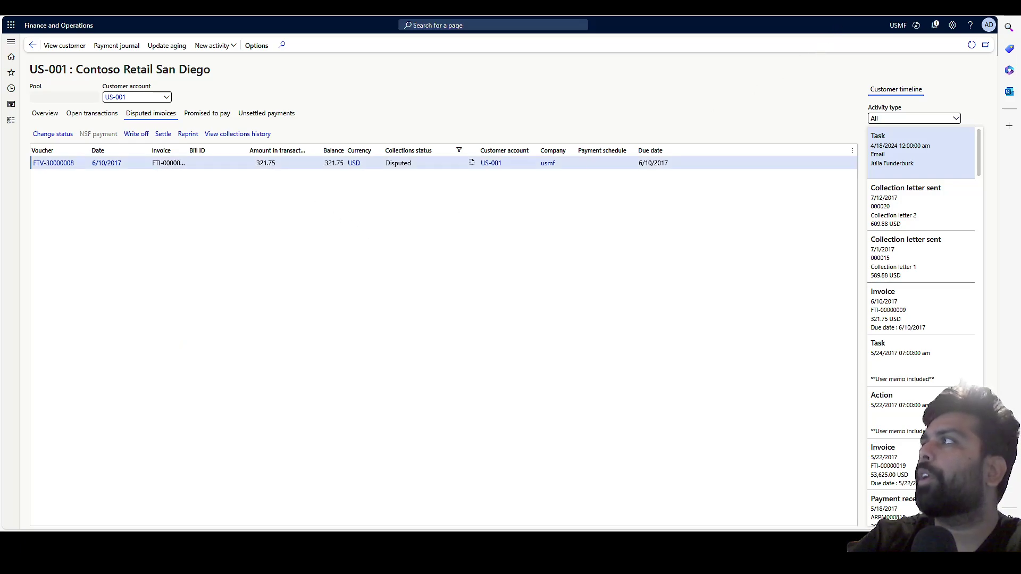
key("ctrl+Tab")
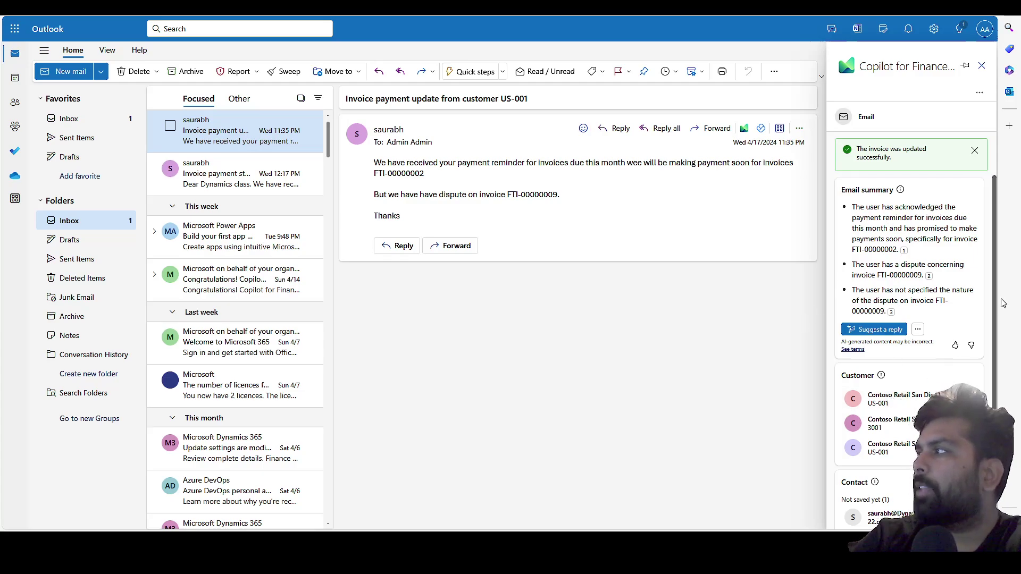
scroll(995, 305, "down", 1)
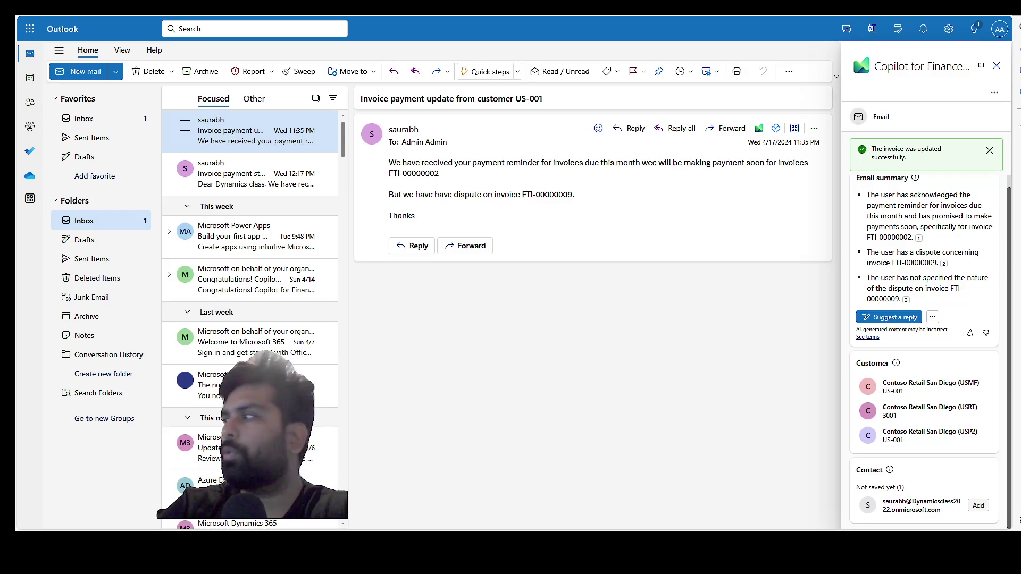
Start a new contact for the sender and enter their first and last name.
left_click(978, 505)
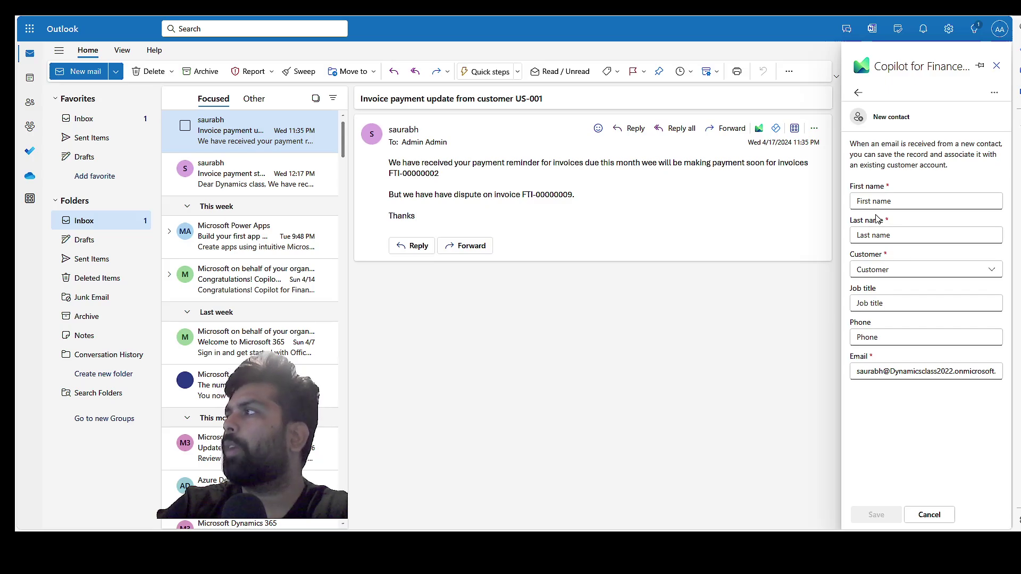
left_click(881, 205)
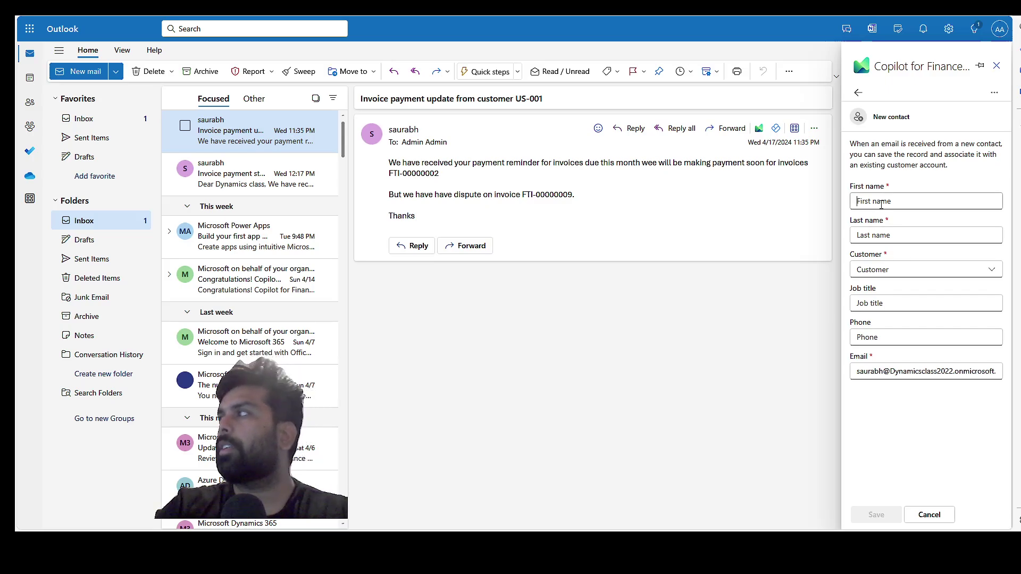
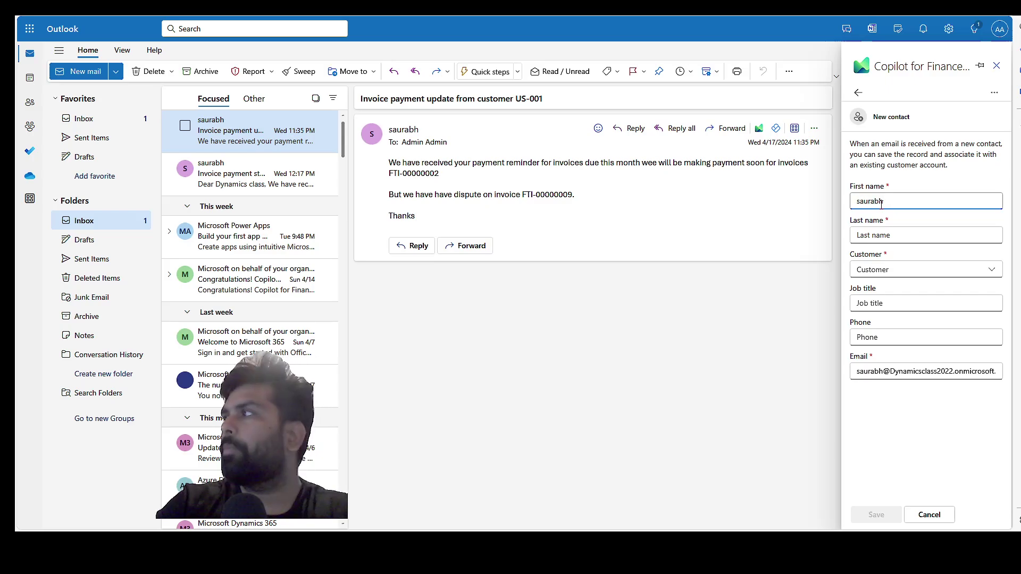
left_click(877, 235)
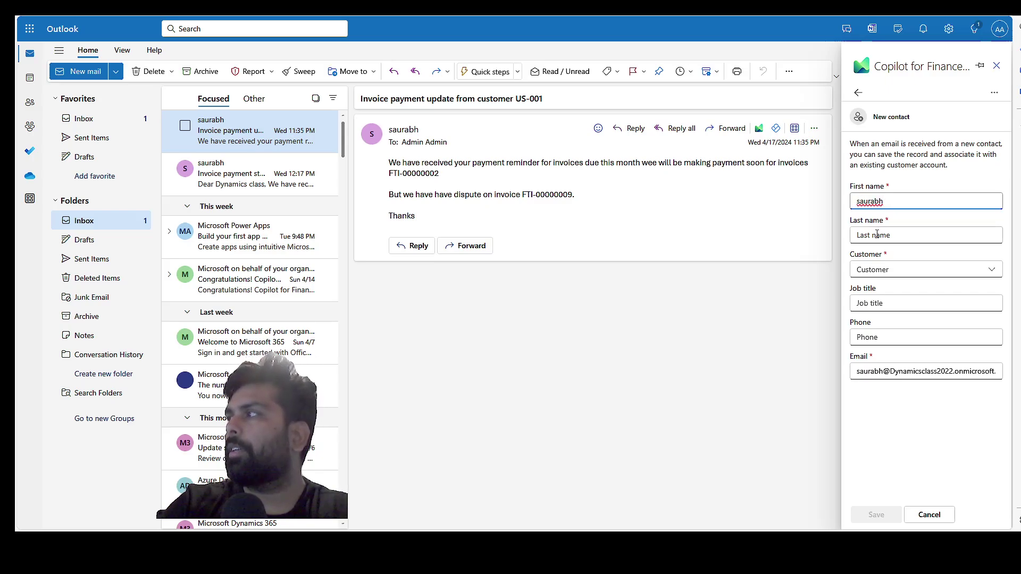
left_click(877, 234)
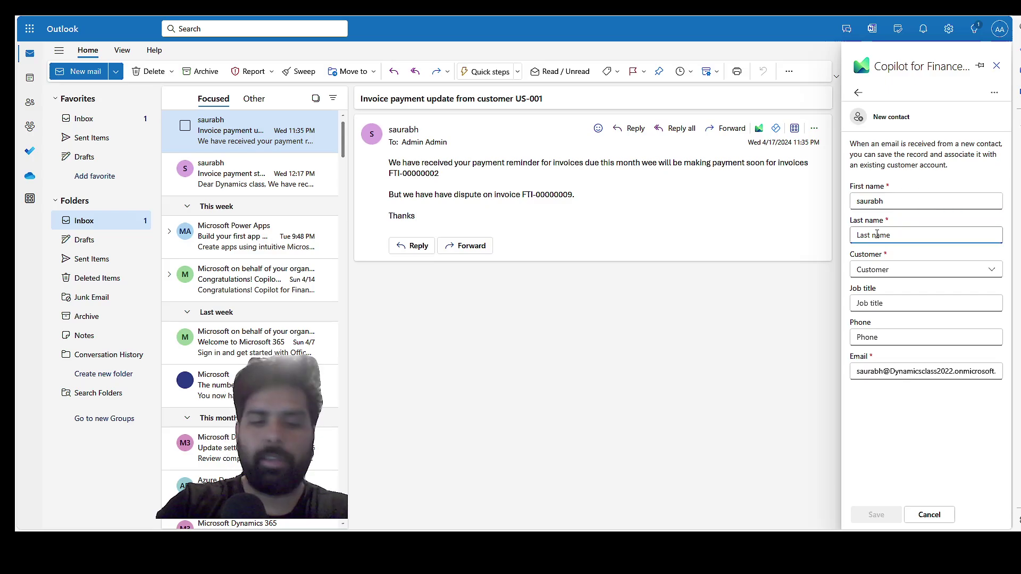
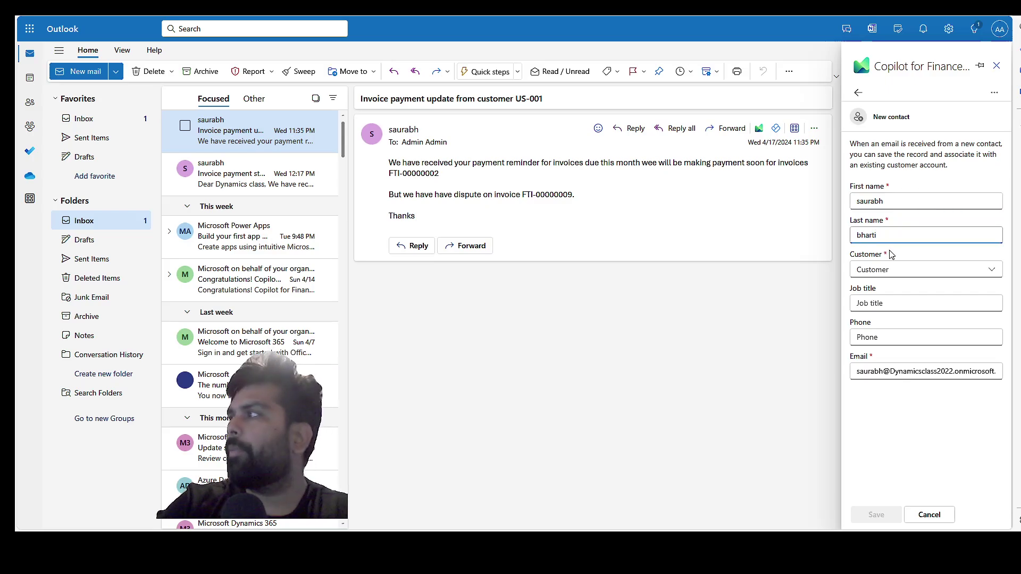
Link the contact to customer us-001, Contoso Retail San Diego (USMF).
left_click(902, 269)
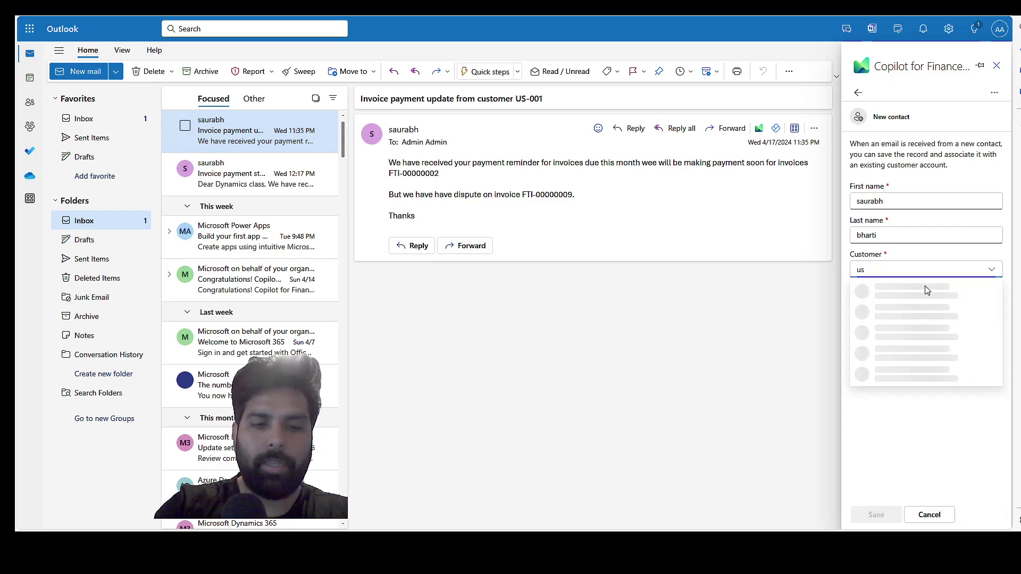
type("001")
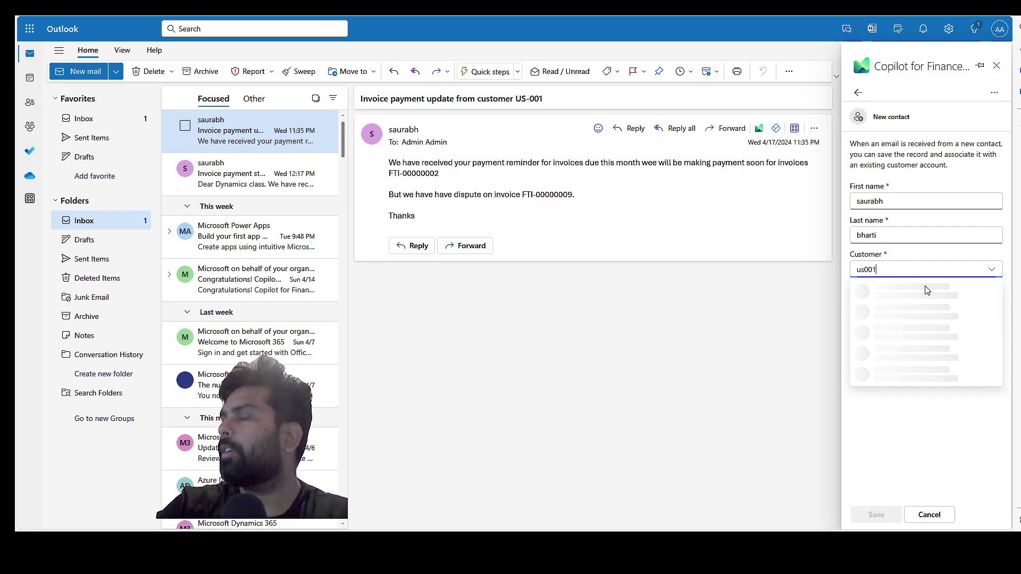
left_click(871, 270)
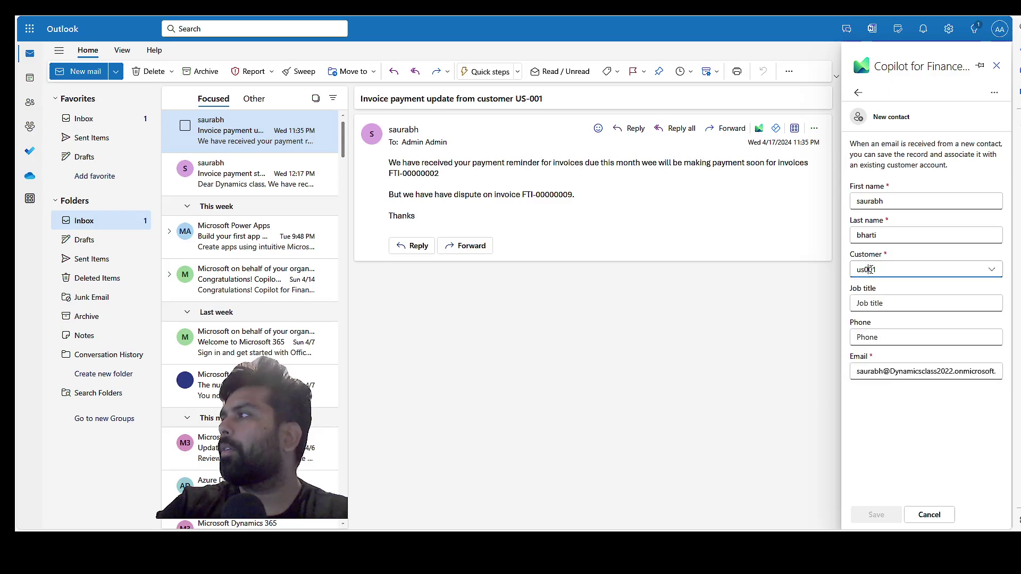
key("BackSpace")
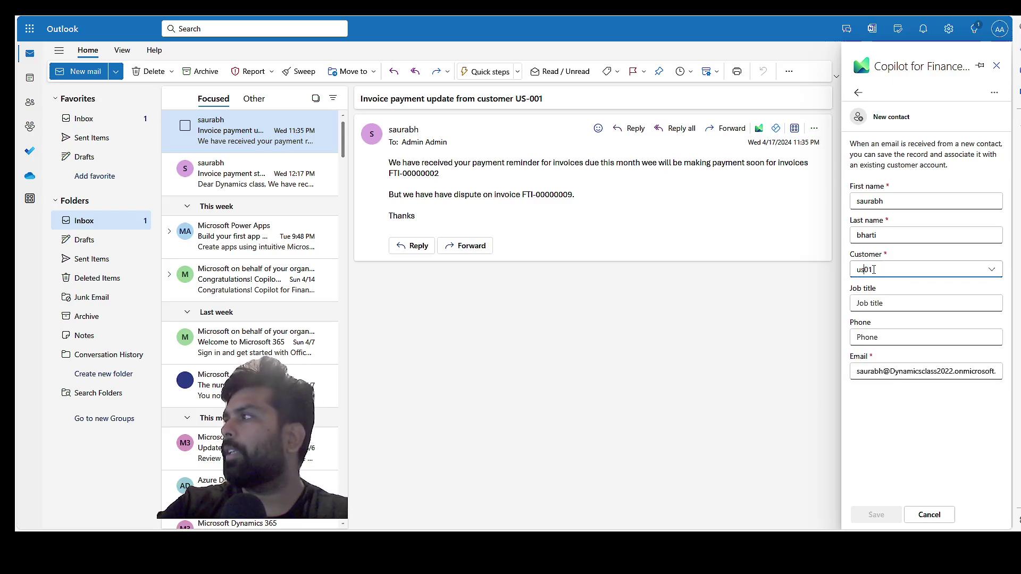
type("-0")
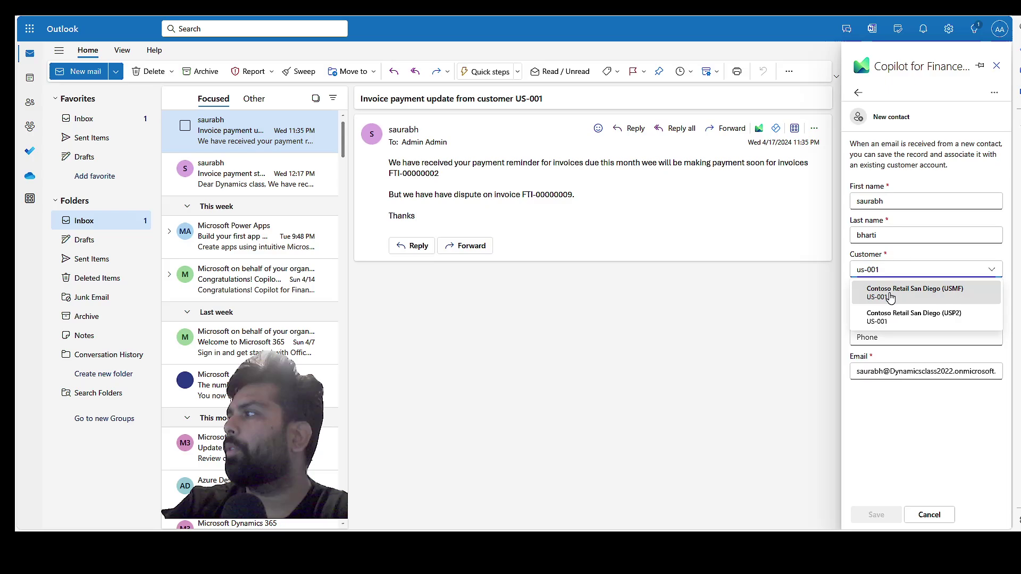
left_click(890, 296)
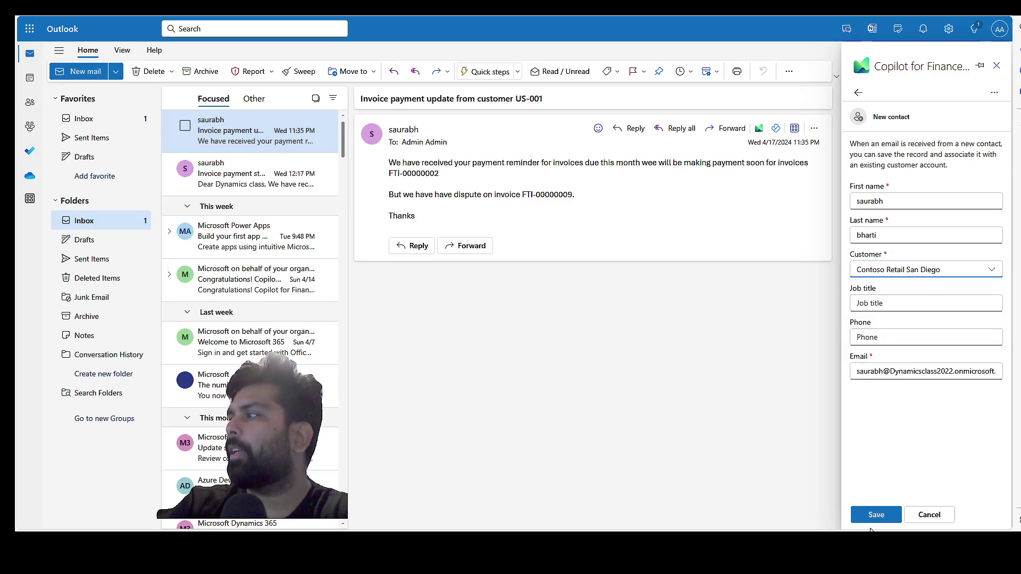
Save the contact under Contoso Retail San Diego (USMF) and ask Copilot to suggest a reply.
left_click(874, 515)
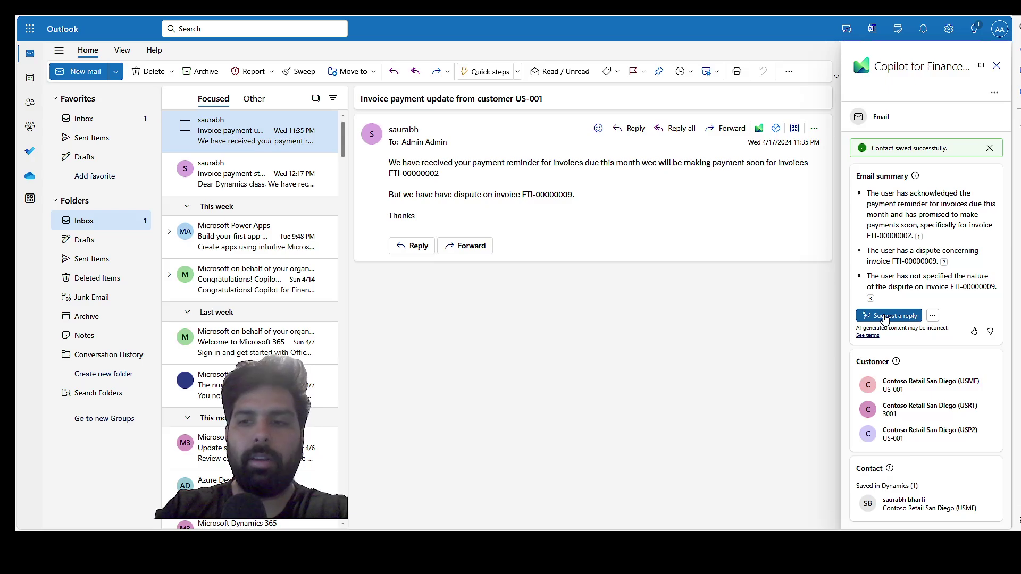
left_click(886, 317)
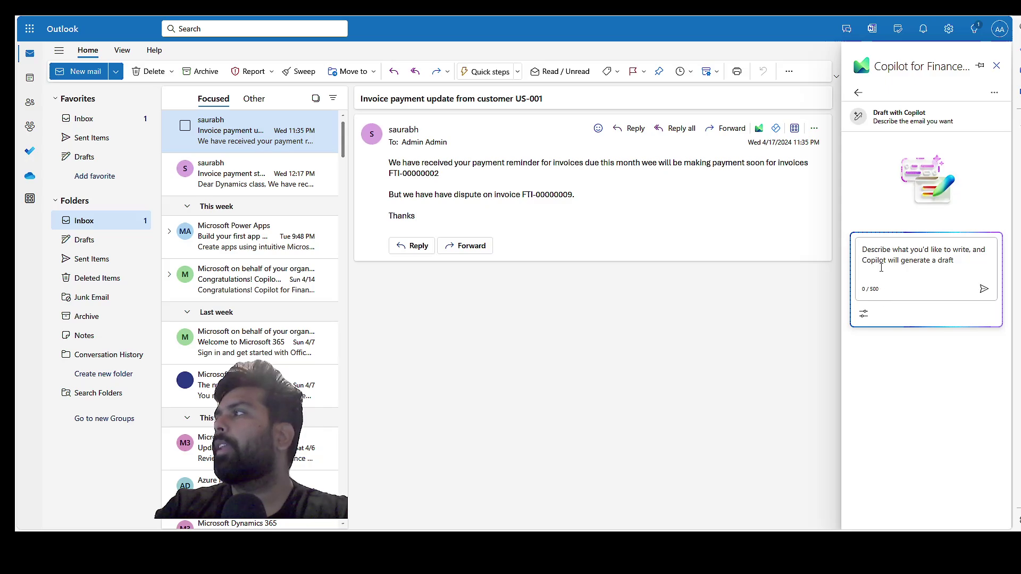
Ask Copilot for a thank-you email: one invoice processed, the other disputed, action coming soon.
left_click(881, 267)
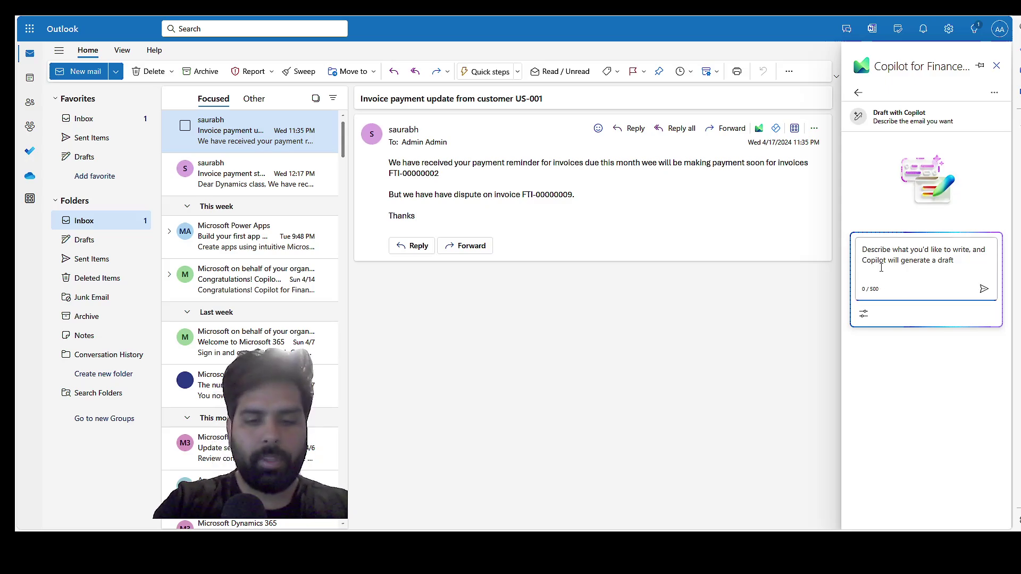
type("Updated i")
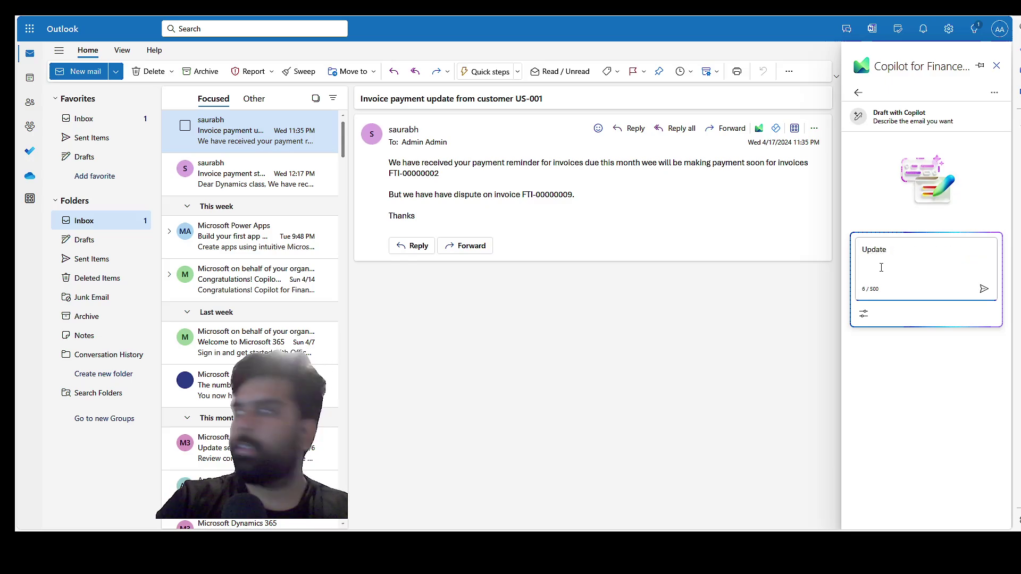
key("BackSpace")
key("BackSpace")
key("BackSpace")
key("BackSpace")
key("BackSpace")
key("BackSpace")
type("T")
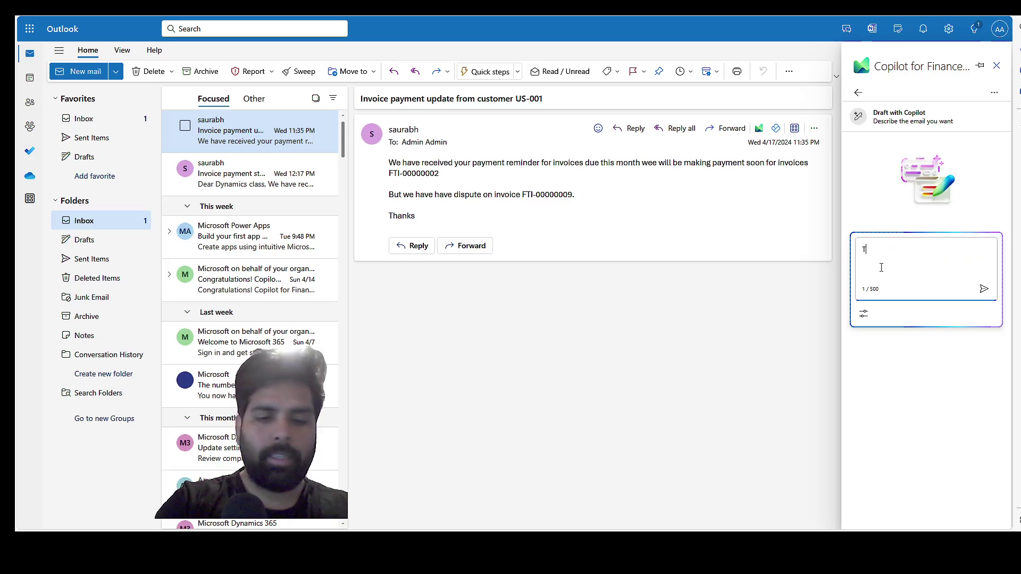
type("hank you e")
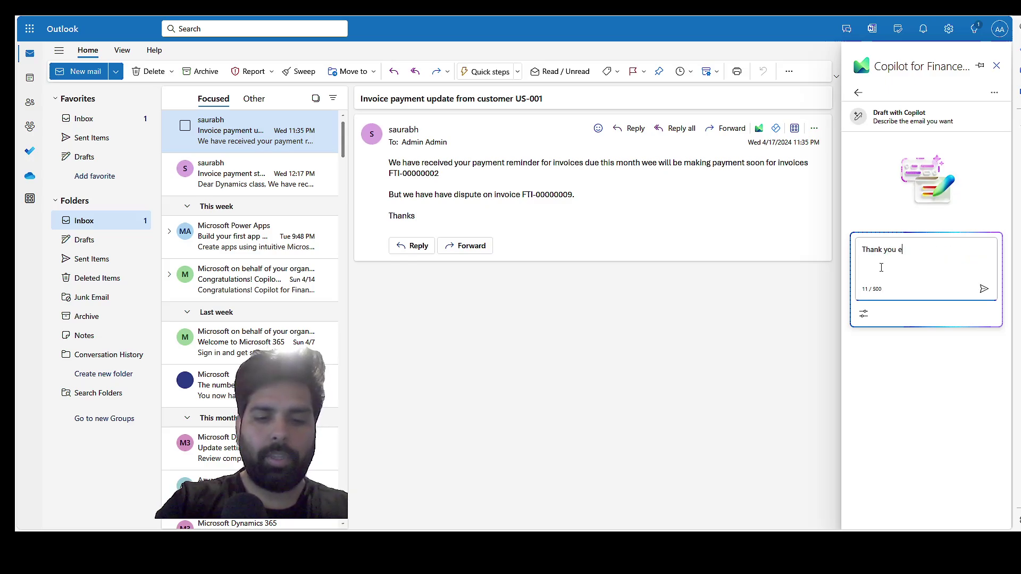
type("mail for")
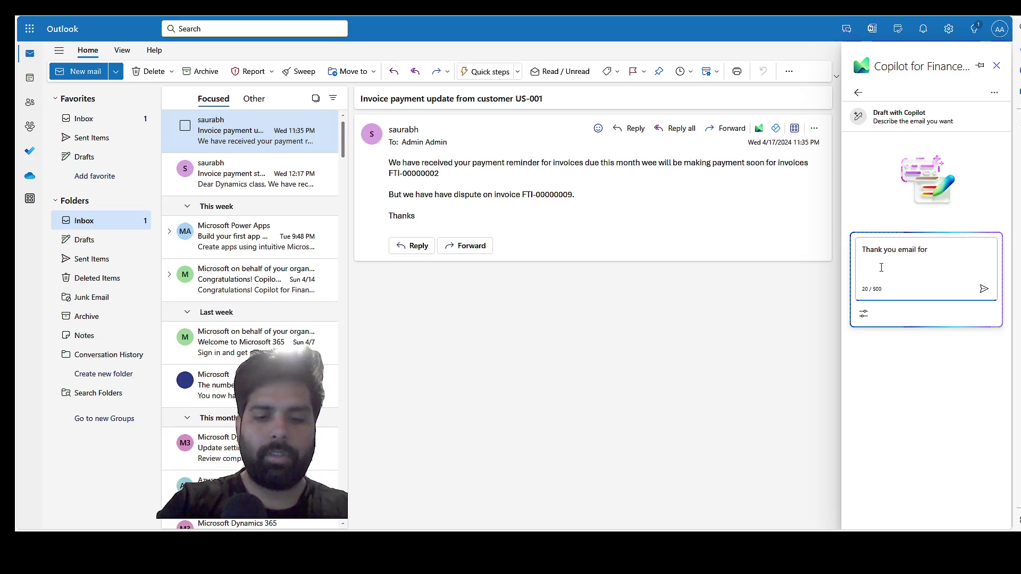
key("BackSpace")
key("BackSpace")
key("BackSpace")
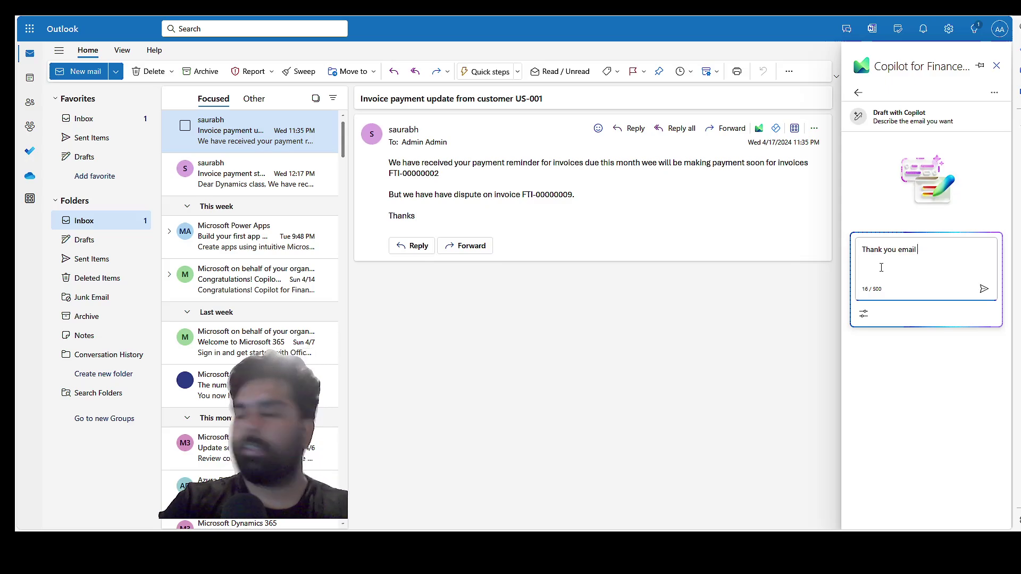
type("to c")
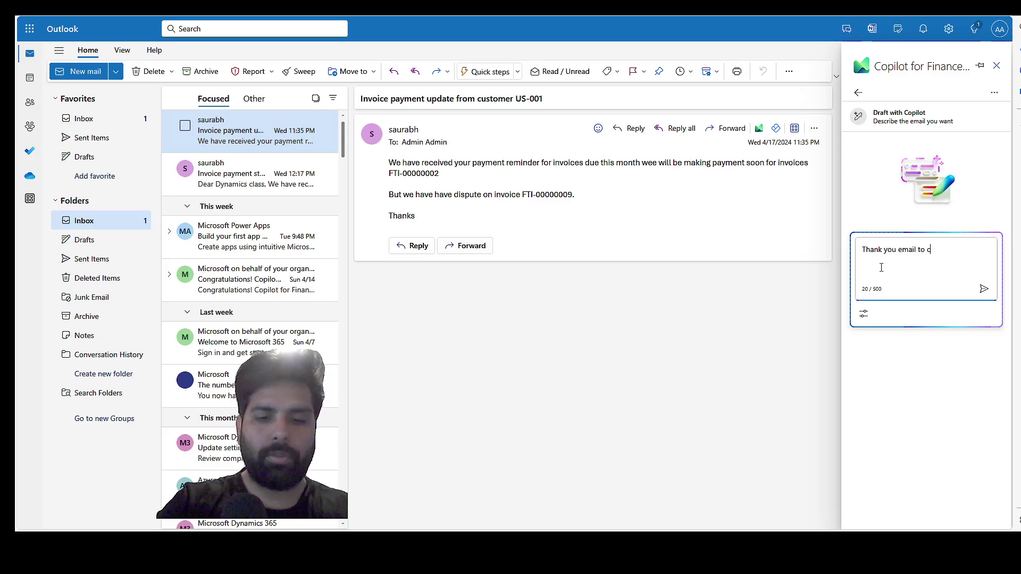
type("ustomer for processing ")
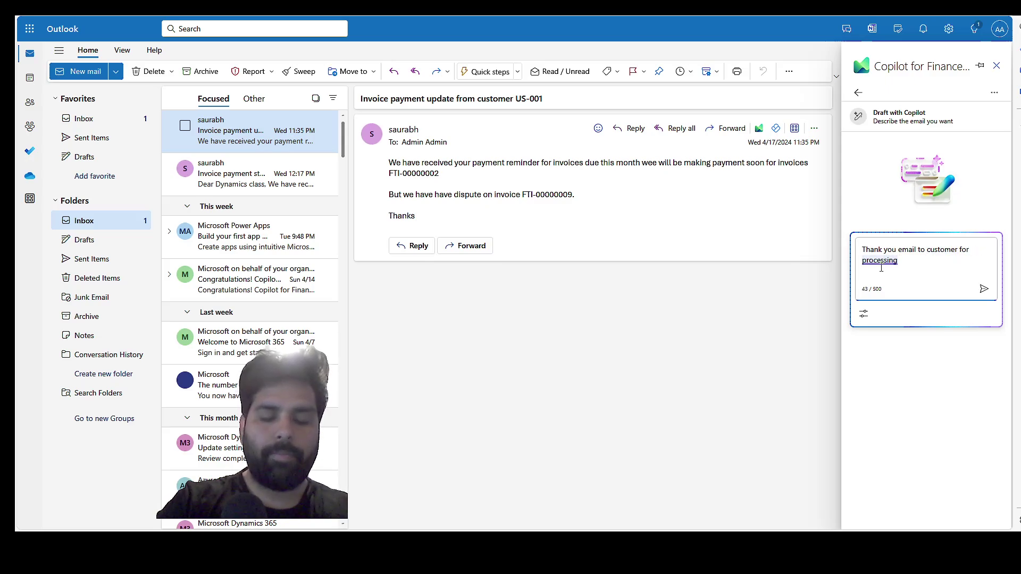
type("one invo")
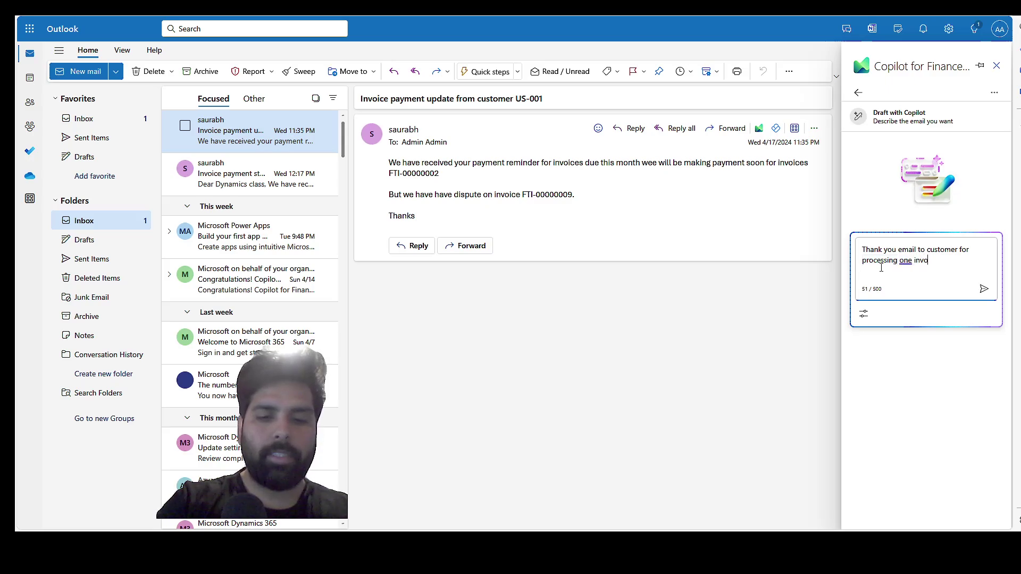
type("ice and ")
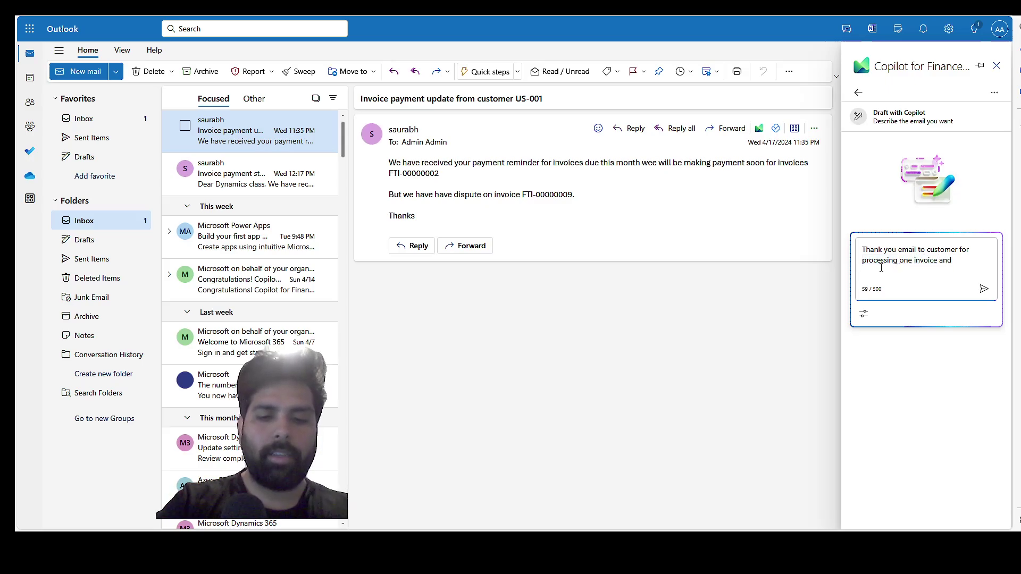
type("it")
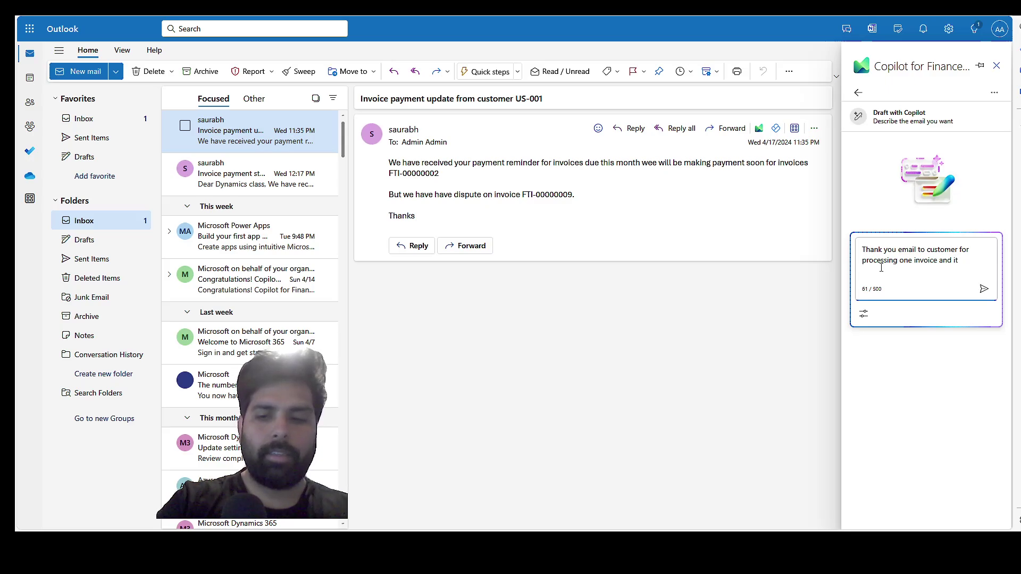
key("BackSpace")
type("update ")
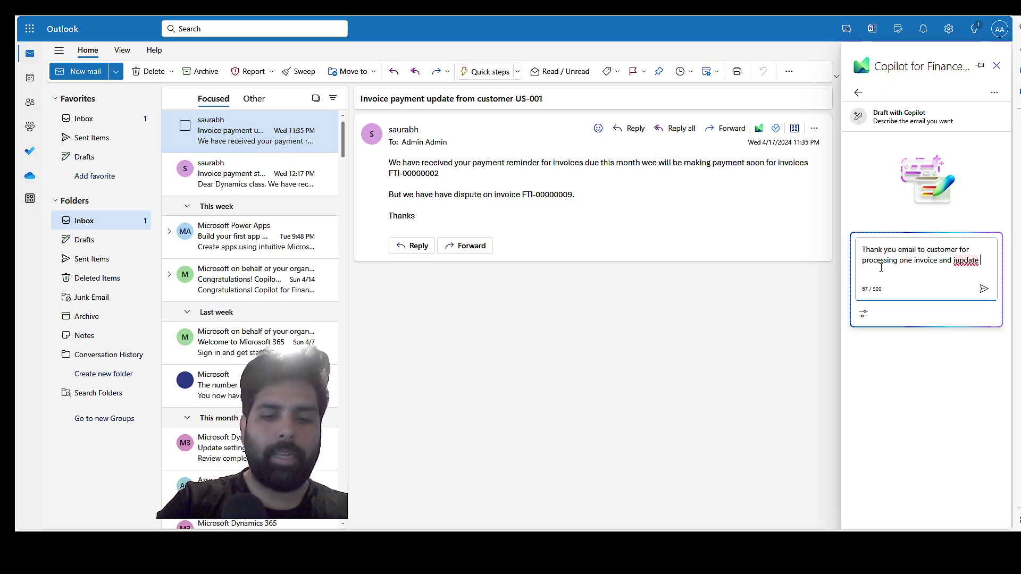
type("on ")
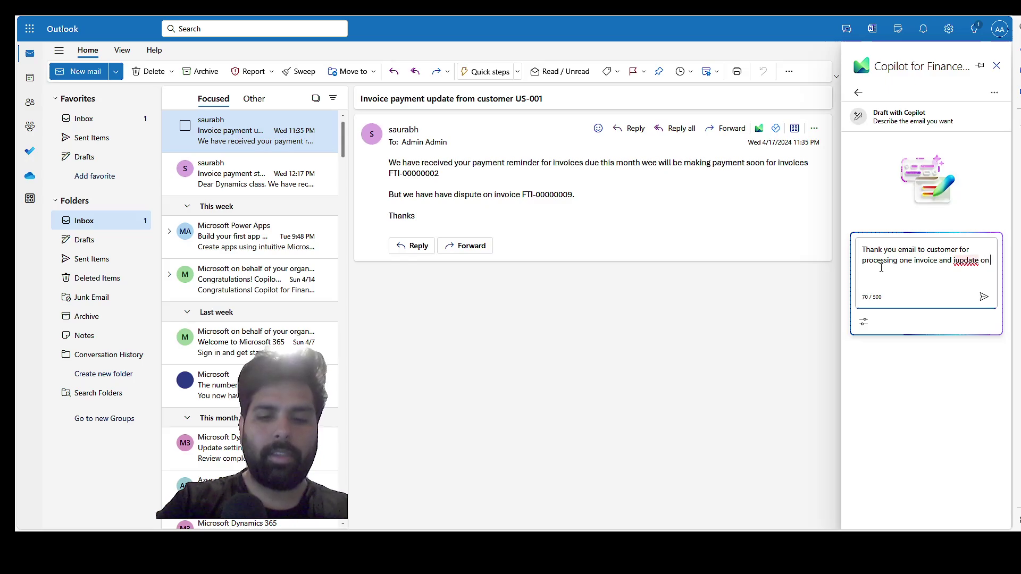
type("putting o")
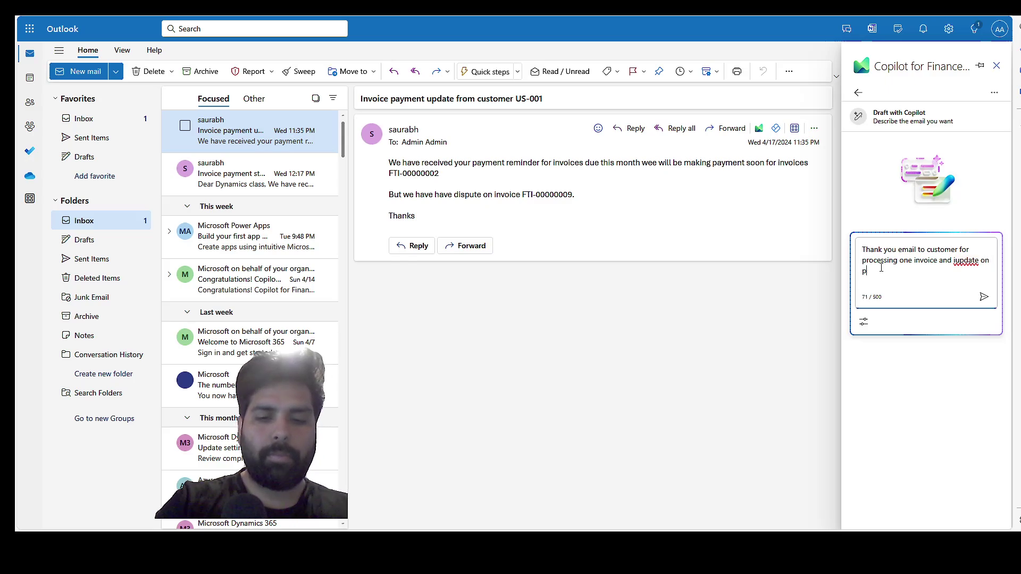
type("the")
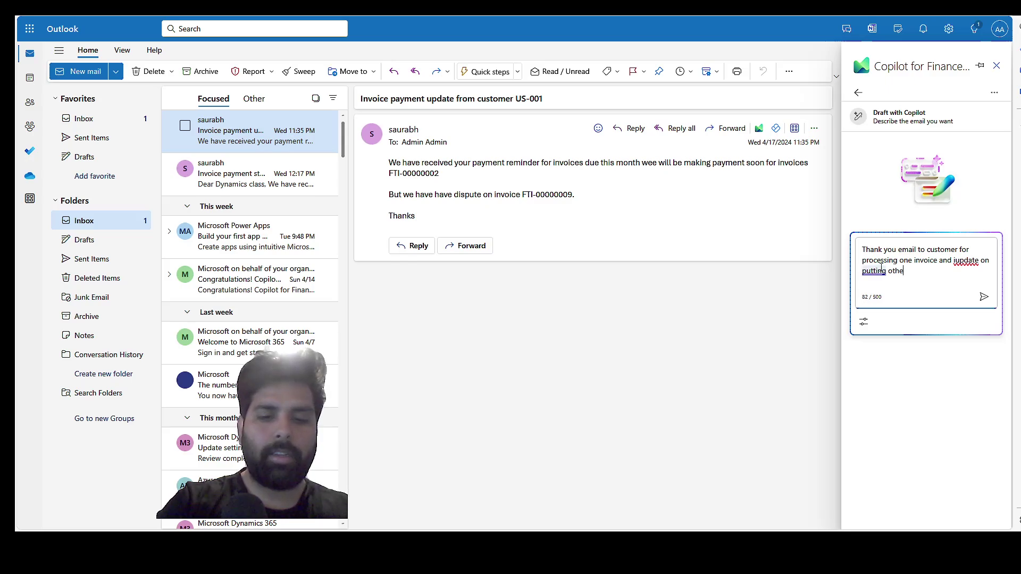
type("r invoice")
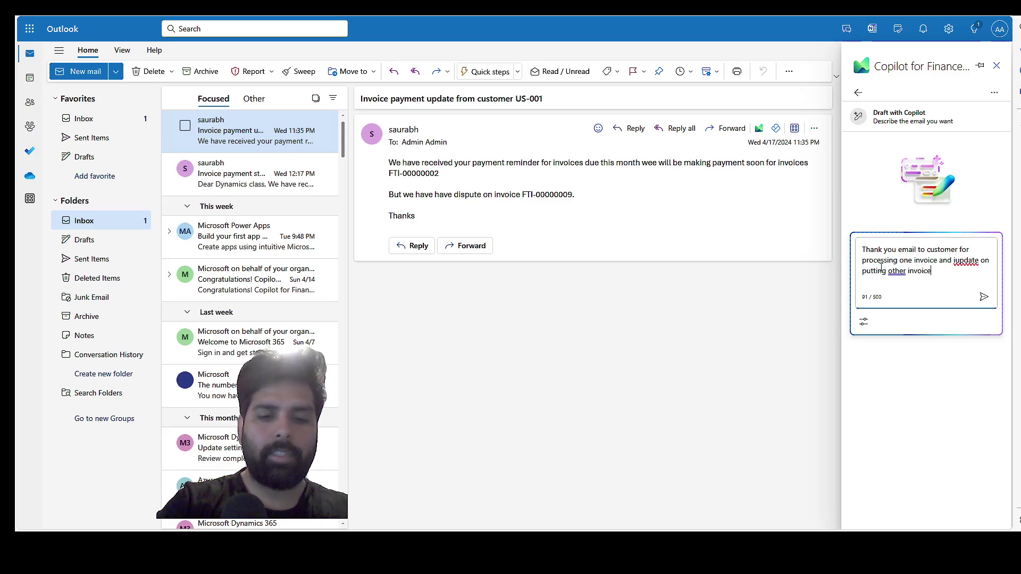
type(" to dispute ")
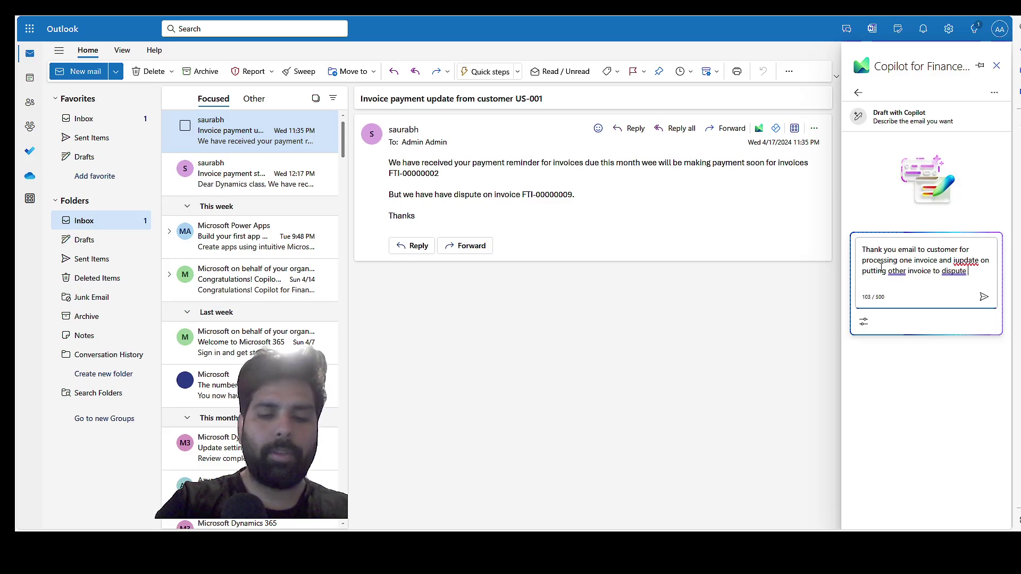
type("and w")
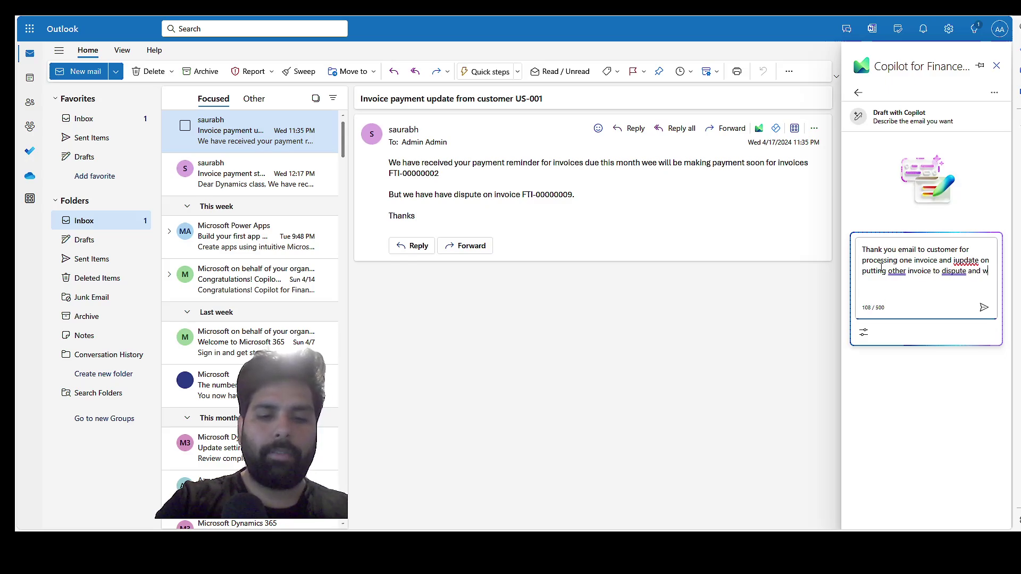
type("e will take ")
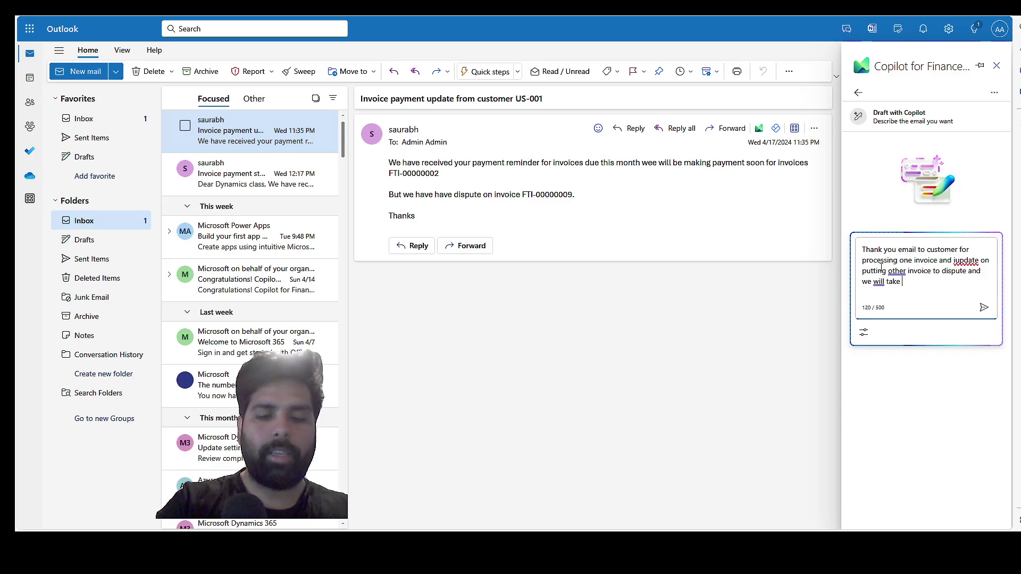
type("action on that")
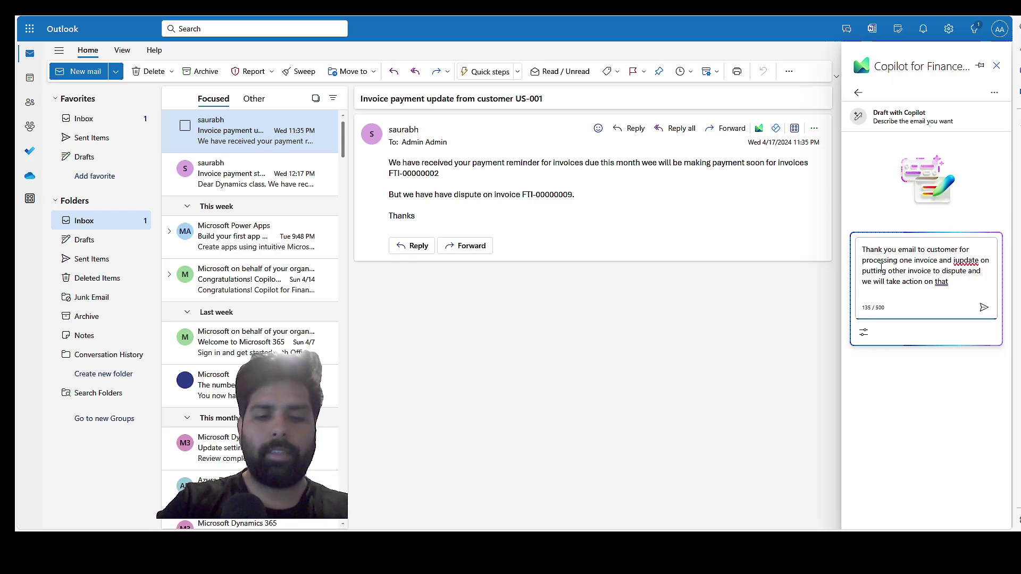
type(" soon")
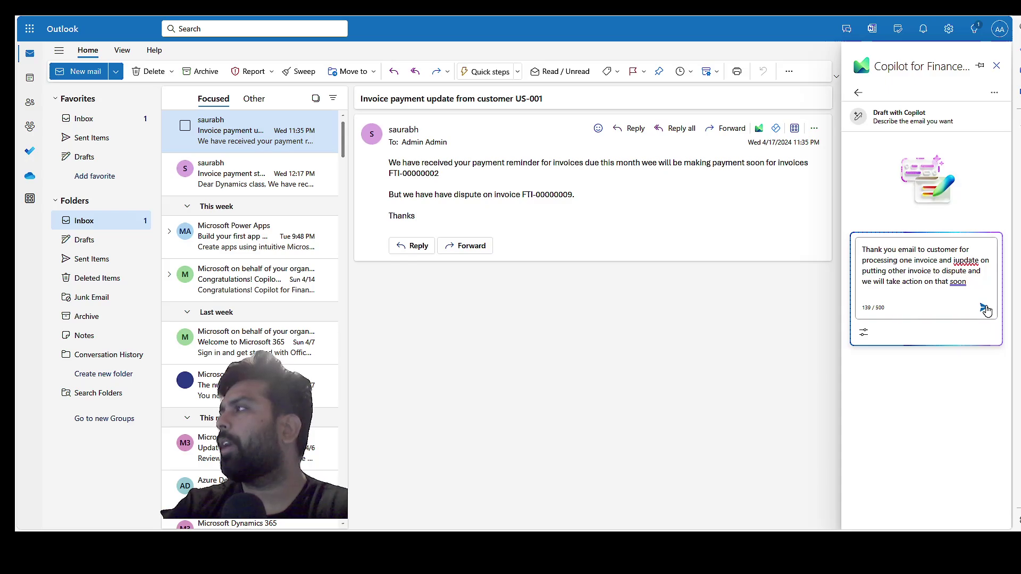
left_click(984, 309)
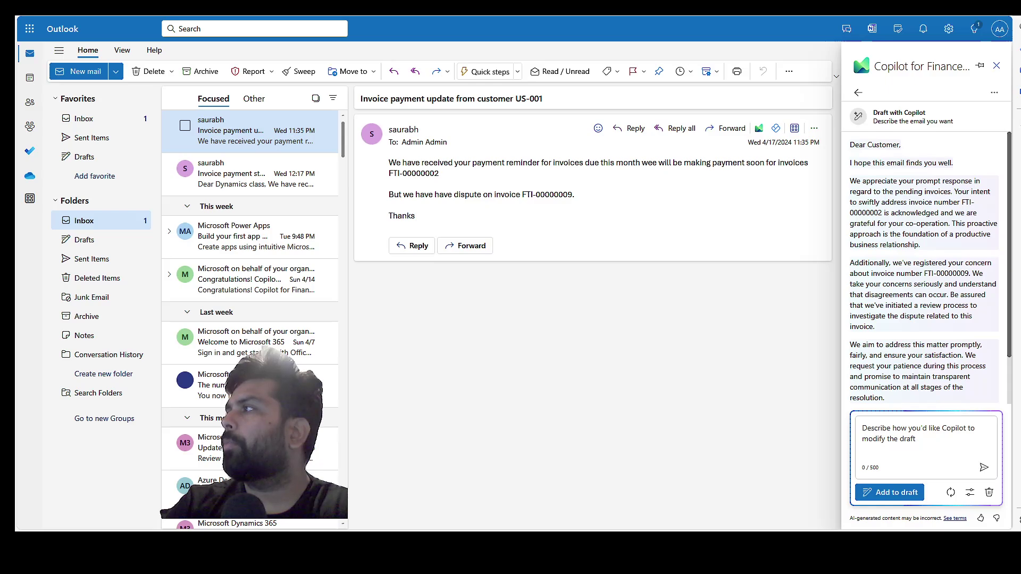
Review Copilot's draft on FTI-00000002 and disputed FTI-00000009, then add it to the email.
left_click_drag(884, 213, 856, 211)
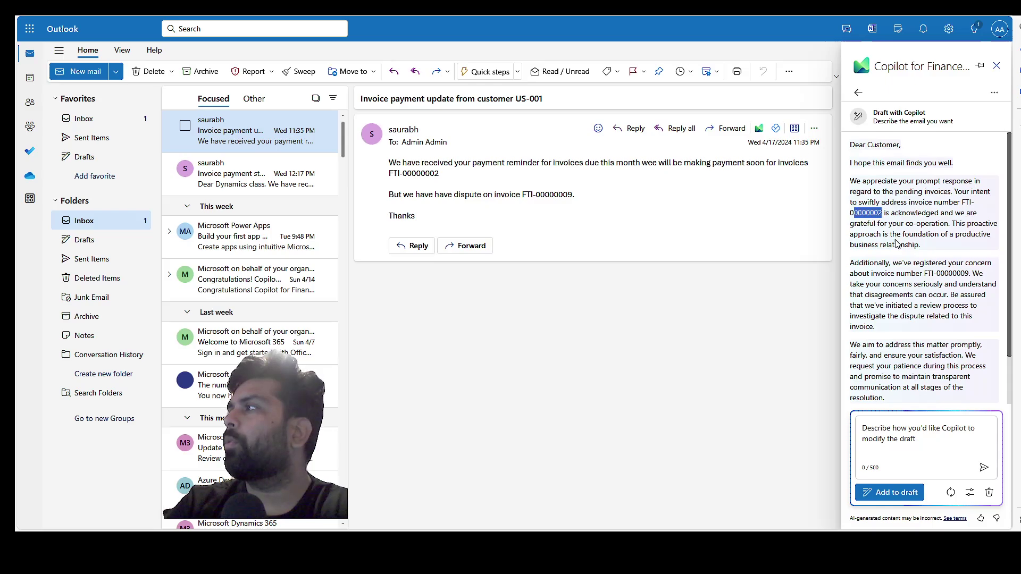
left_click(887, 269)
left_click_drag(887, 270, 913, 317)
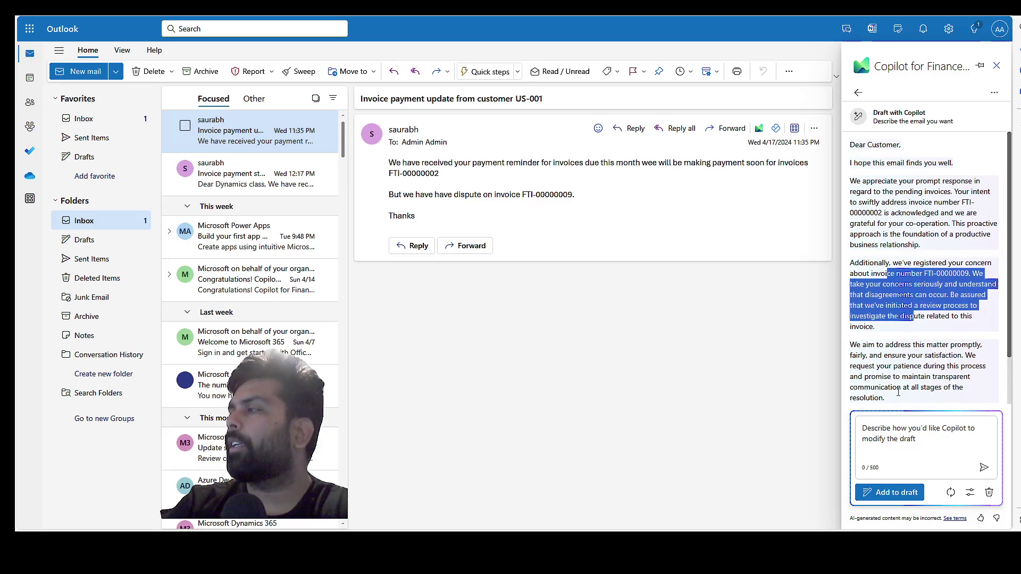
left_click(892, 495)
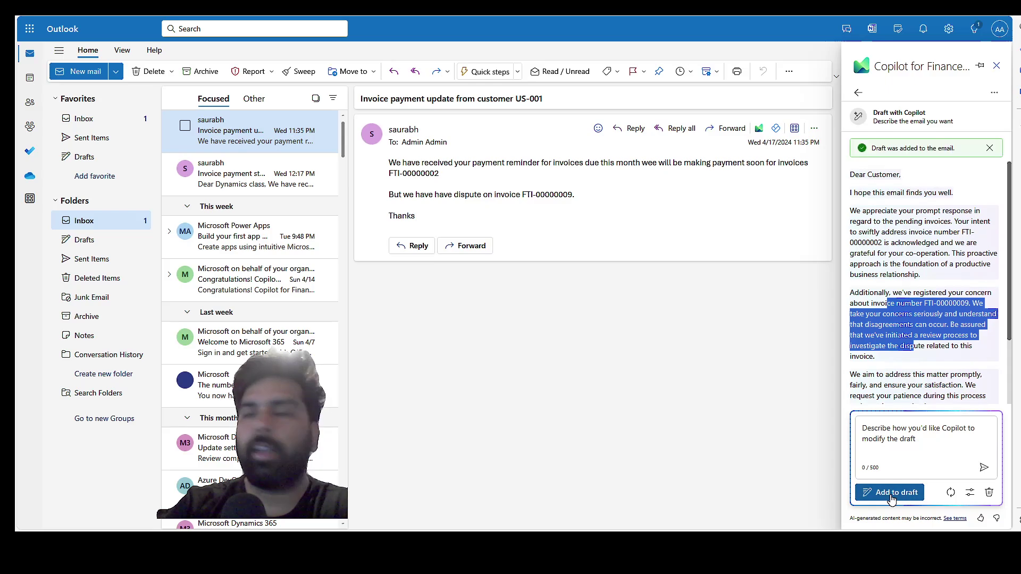